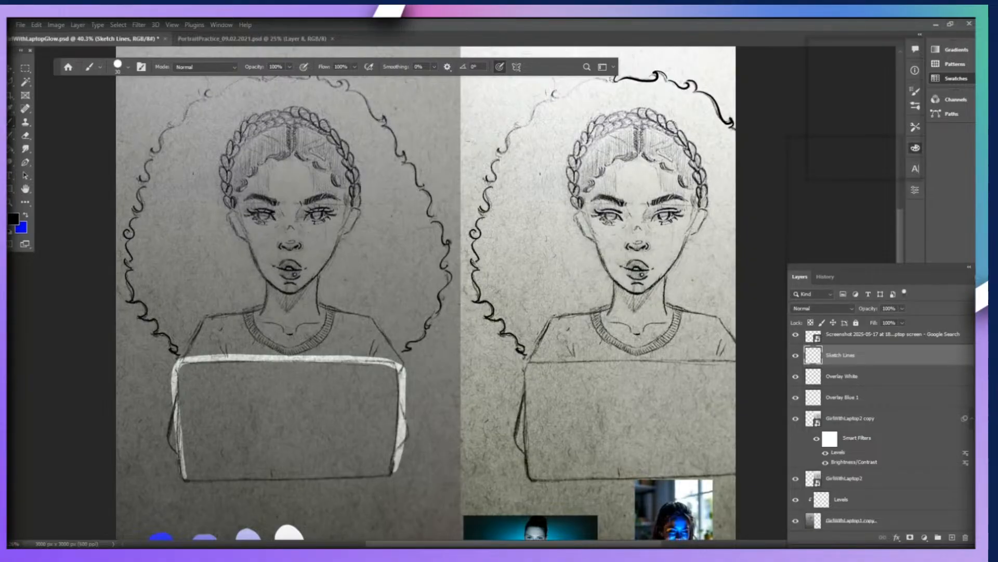
# Trace the curly hair outline down both sides of the darker portrait in black on the Sketch Lines layer.
pyautogui.moveTo(347, 89)
pyautogui.mouseDown()
pyautogui.moveTo(384, 119)
pyautogui.moveTo(430, 192)
pyautogui.moveTo(430, 221)
pyautogui.moveTo(449, 246)
pyautogui.moveTo(441, 269)
pyautogui.moveTo(452, 276)
pyautogui.moveTo(440, 311)
pyautogui.moveTo(407, 344)
pyautogui.mouseUp()
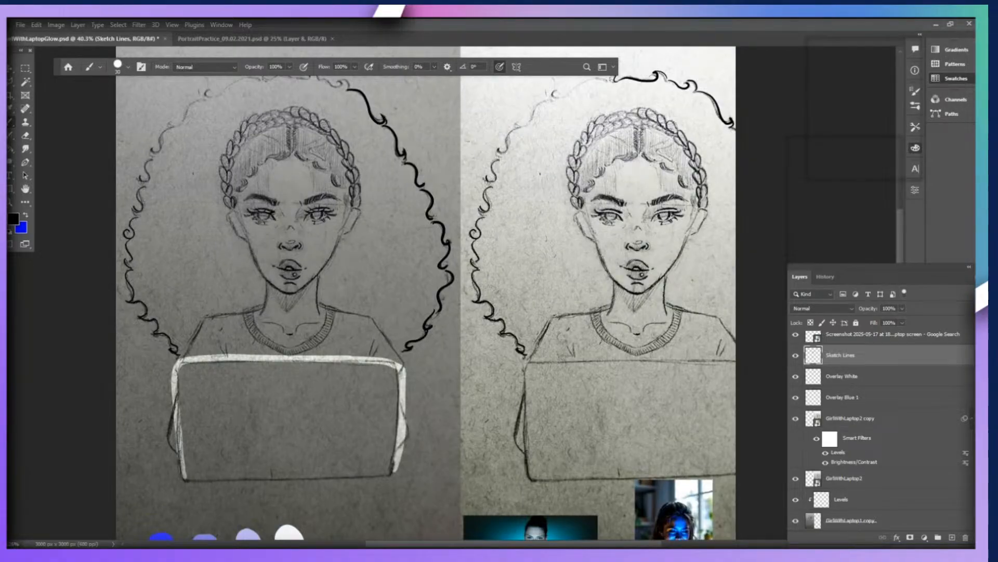
pyautogui.moveTo(207, 97); pyautogui.dragTo(174, 127)
pyautogui.hotkey('ctrl', 'z')
pyautogui.moveTo(206, 99)
pyautogui.mouseDown()
pyautogui.moveTo(149, 152)
pyautogui.moveTo(124, 237)
pyautogui.moveTo(131, 263)
pyautogui.mouseUp()
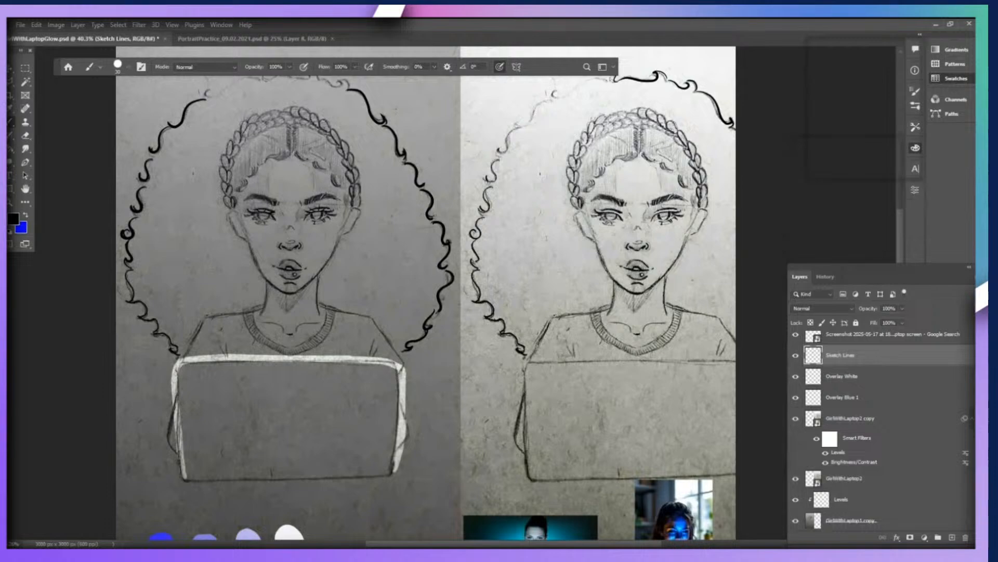
pyautogui.moveTo(128, 273); pyautogui.dragTo(135, 300)
pyautogui.moveTo(139, 303); pyautogui.dragTo(180, 352)
# Trace the top of the darker portrait's hair outline in black, moving the tool options out of the way.
pyautogui.moveTo(57, 66); pyautogui.dragTo(60, 55)
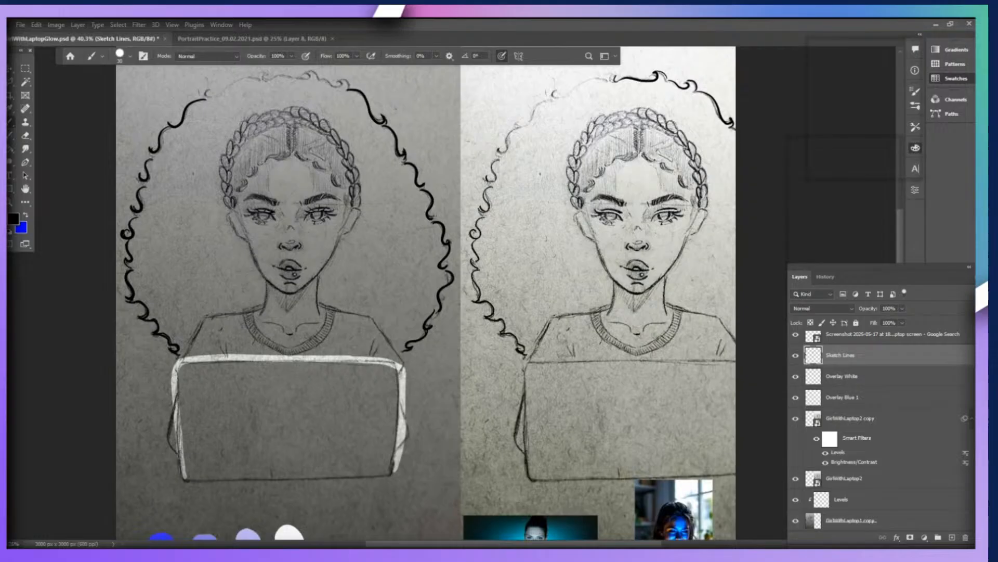
pyautogui.moveTo(320, 79); pyautogui.dragTo(349, 89)
pyautogui.moveTo(260, 80)
pyautogui.mouseDown()
pyautogui.moveTo(315, 74)
pyautogui.moveTo(205, 97)
pyautogui.mouseUp()
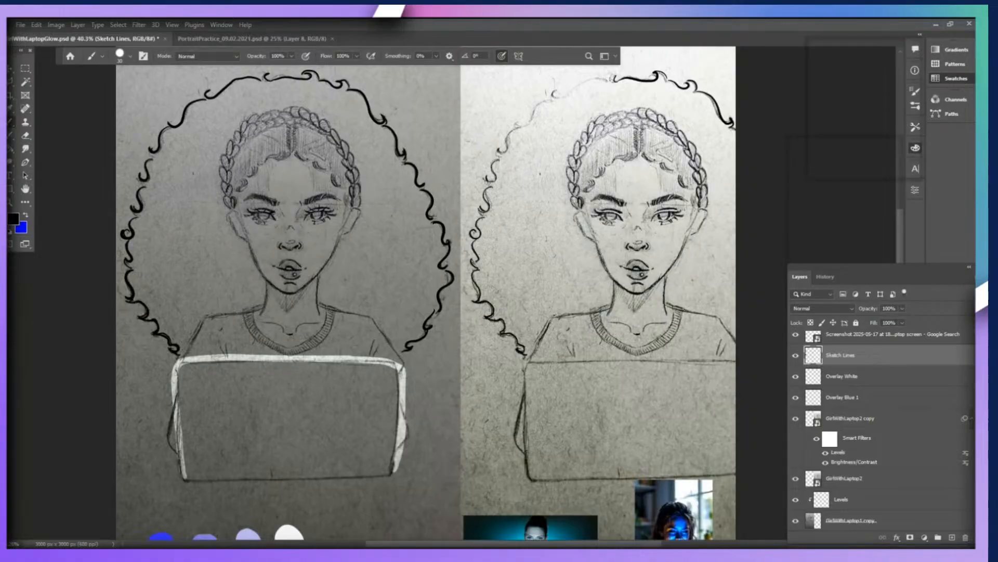
# Select the Overlay White layer and review the traced hair outline and the white laptop rim close up and at full size.
pyautogui.scroll(1, 450, 290)
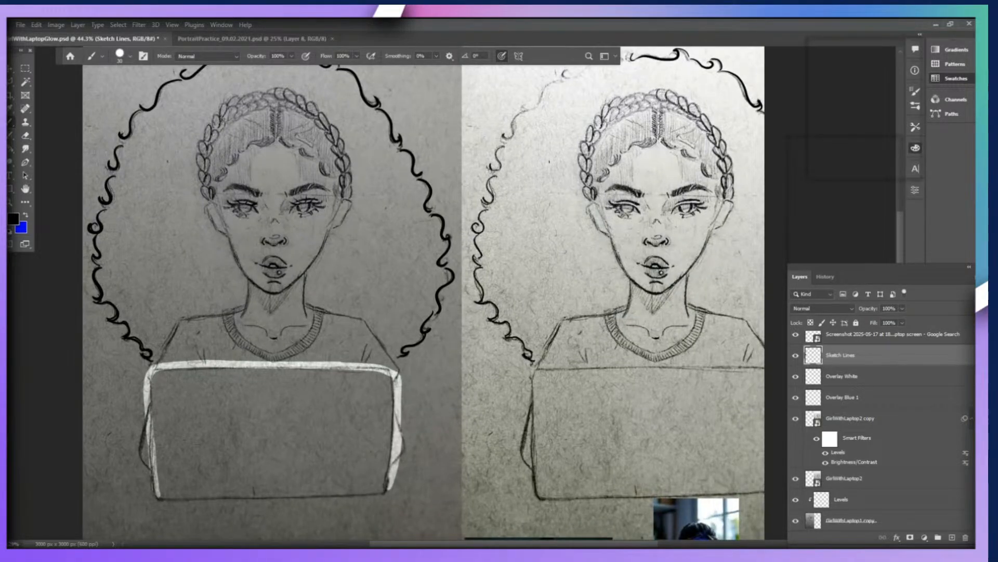
pyautogui.scroll(1, 203, 234)
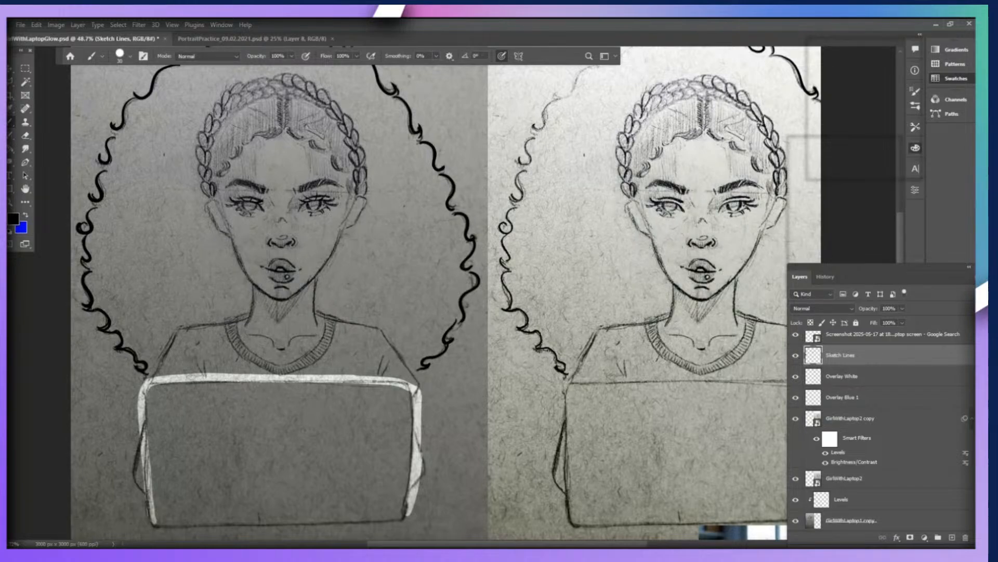
pyautogui.scroll(-1, 882, 426)
pyautogui.scroll(3, 881, 426)
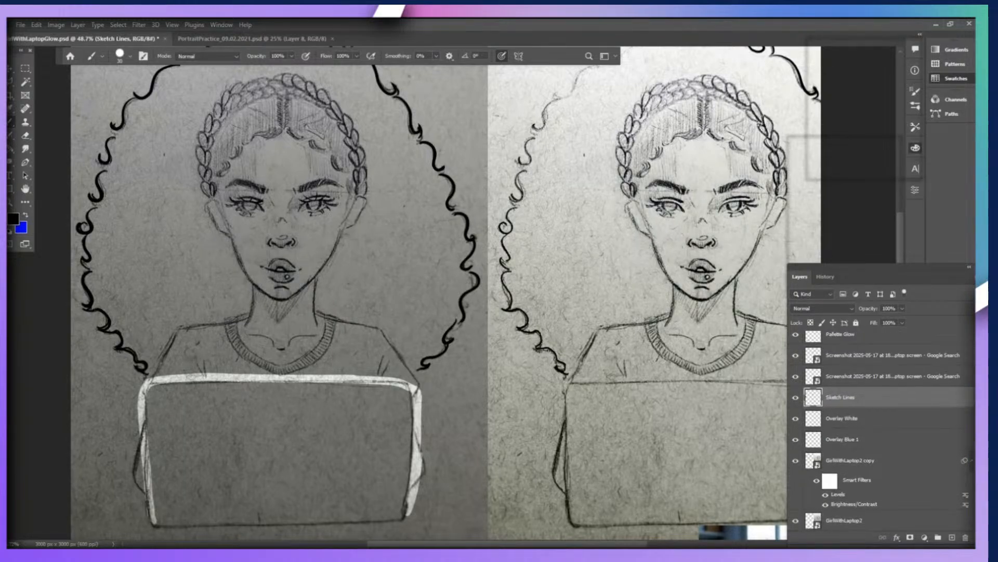
pyautogui.scroll(-2, 881, 426)
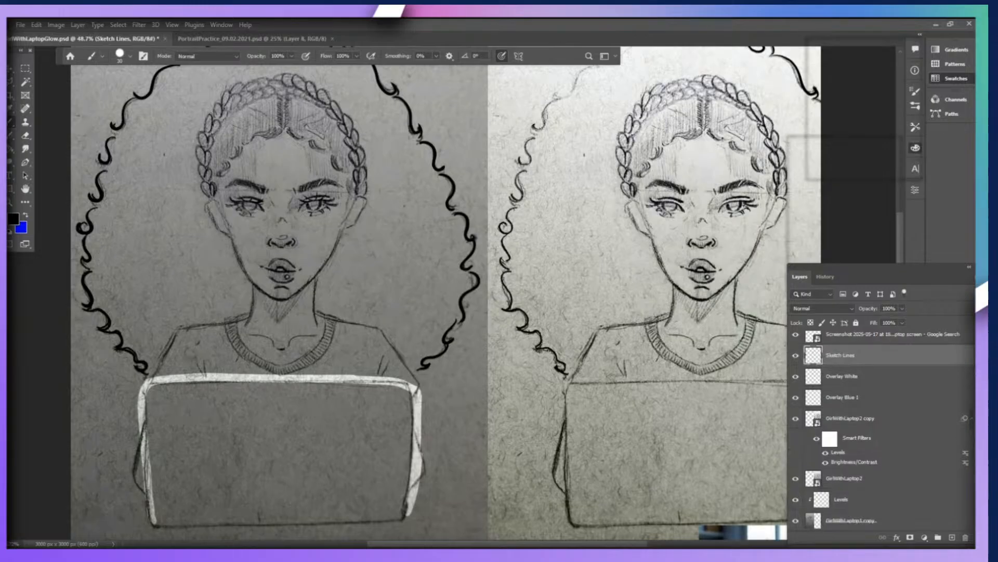
pyautogui.click(843, 397)
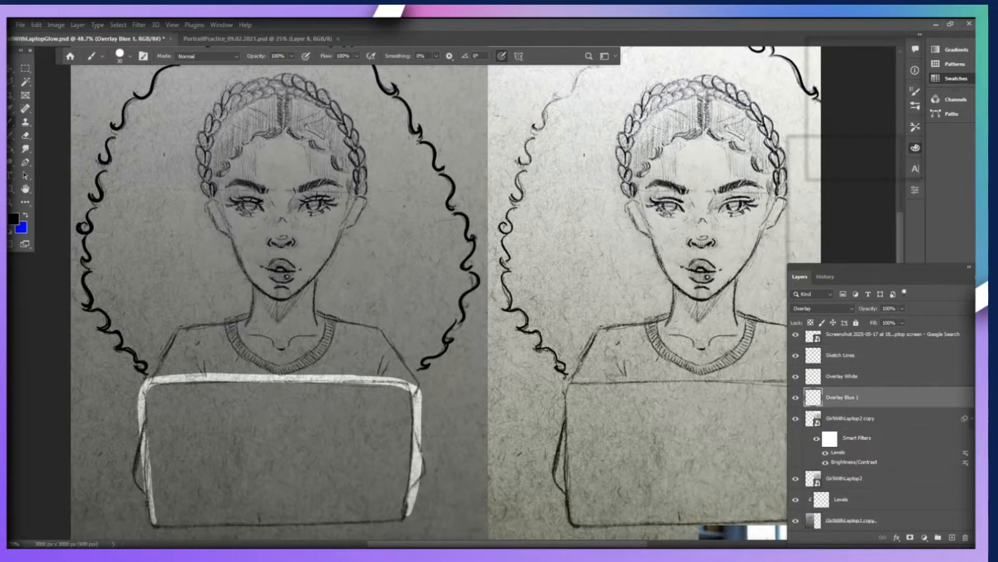
pyautogui.click(842, 376)
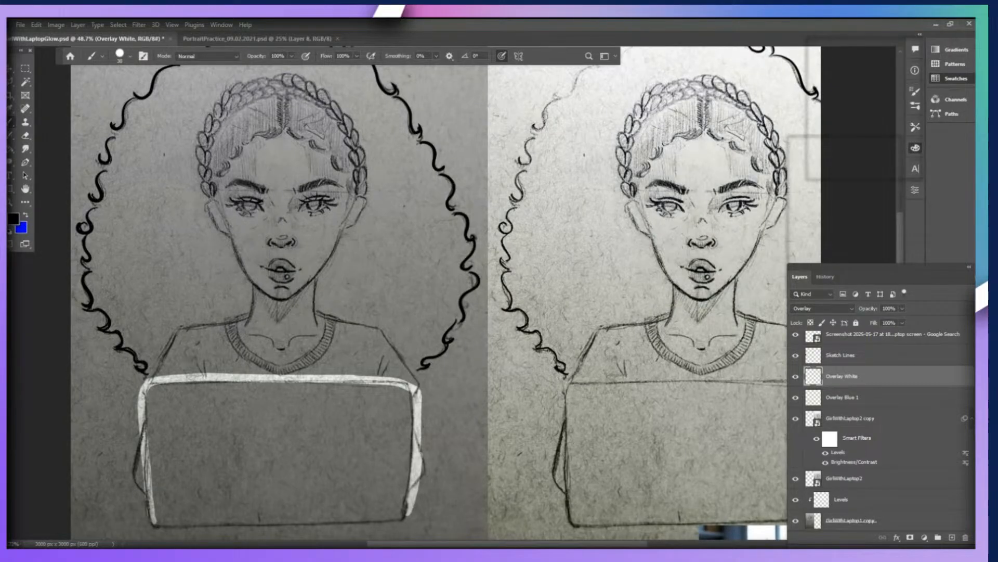
pyautogui.scroll(-4, 364, 465)
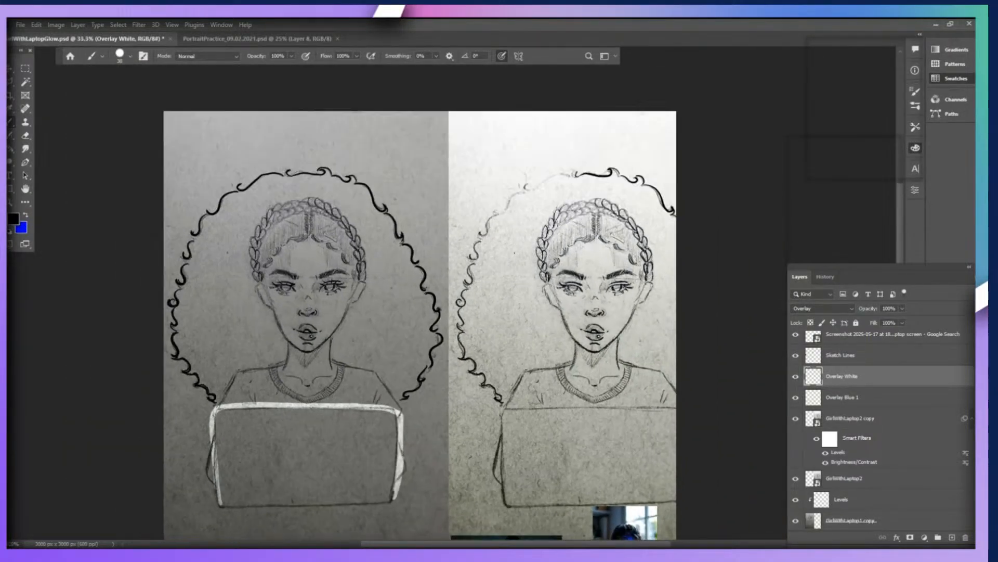
pyautogui.scroll(-3, 338, 535)
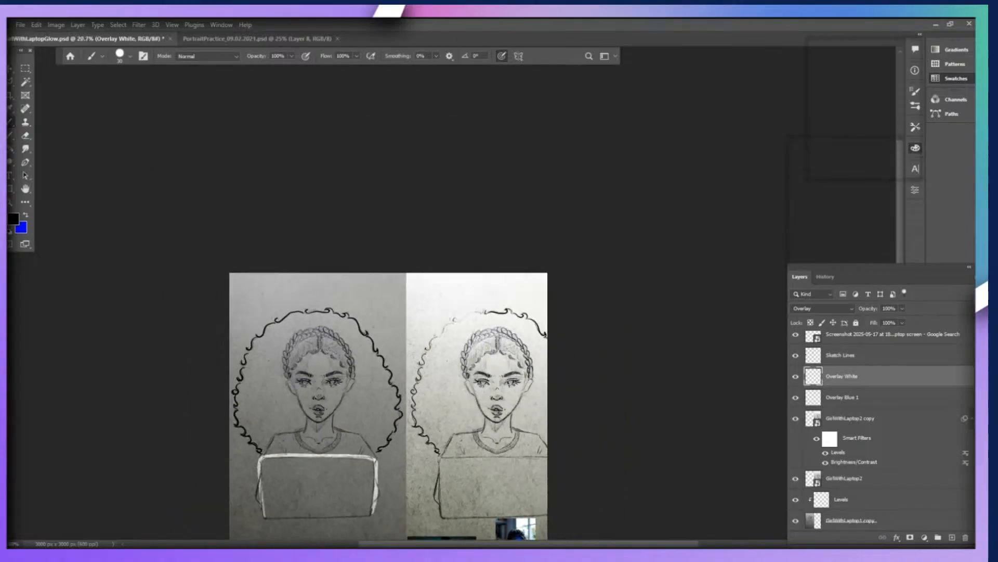
pyautogui.scroll(5, 307, 515)
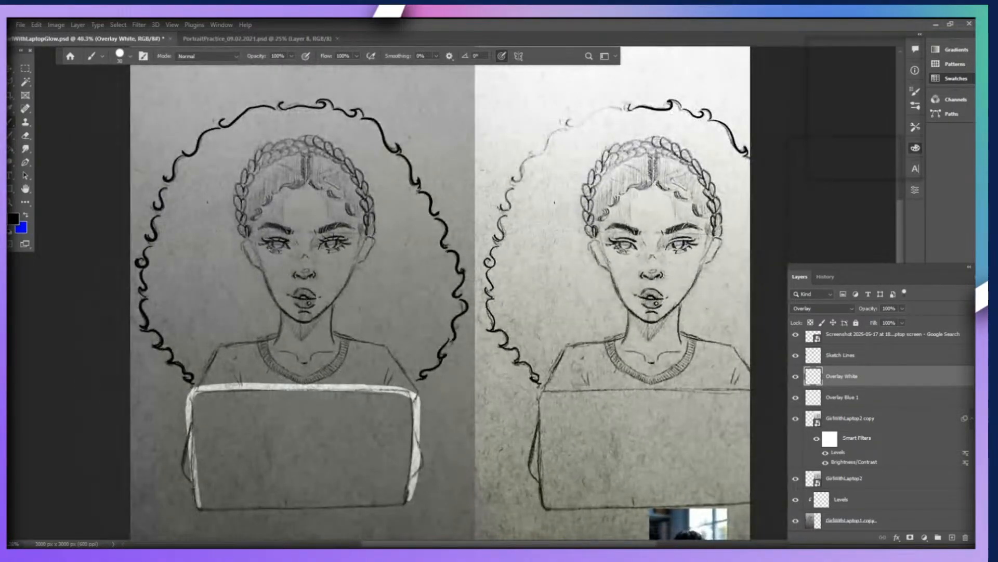
pyautogui.scroll(-3, 580, 438)
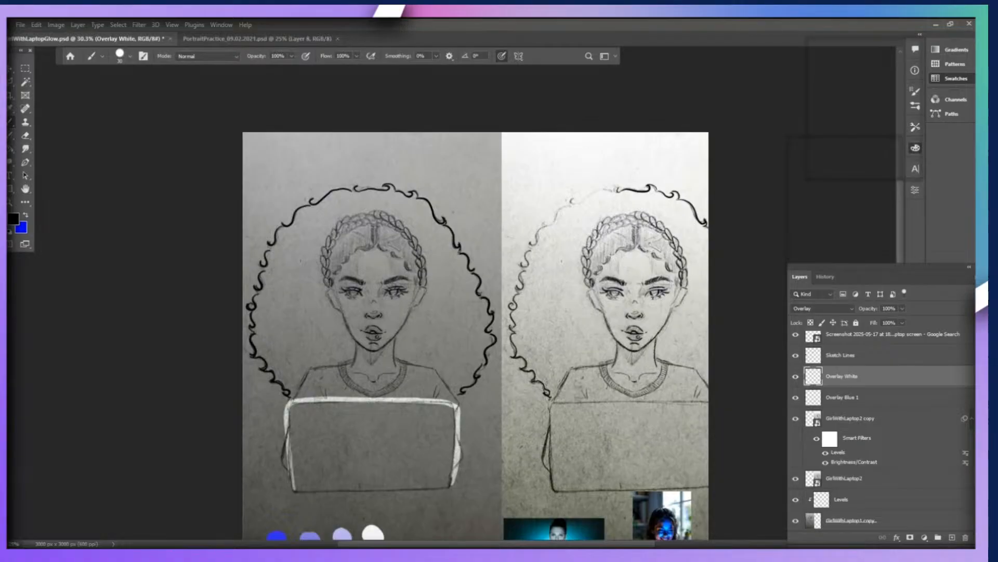
pyautogui.scroll(2, 572, 378)
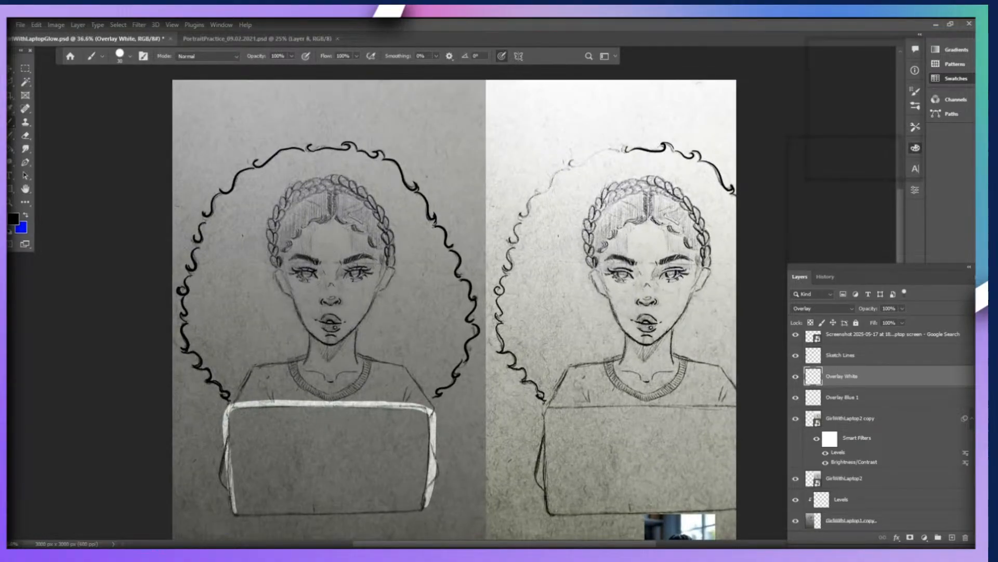
# Examine the blue and white colour swatches and the laptop glow reference photos beneath the two portraits.
pyautogui.press('v')
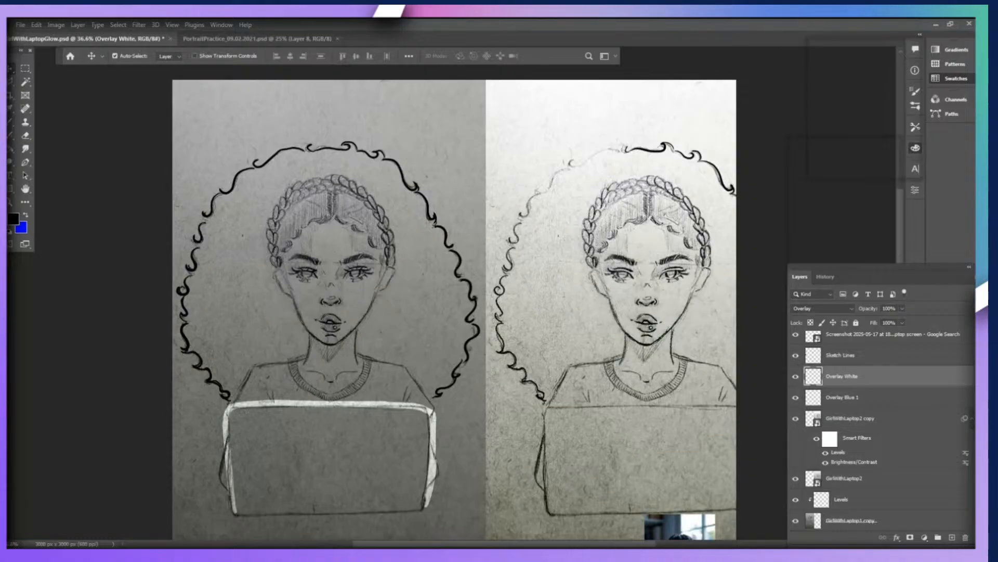
pyautogui.scroll(-1, 403, 322)
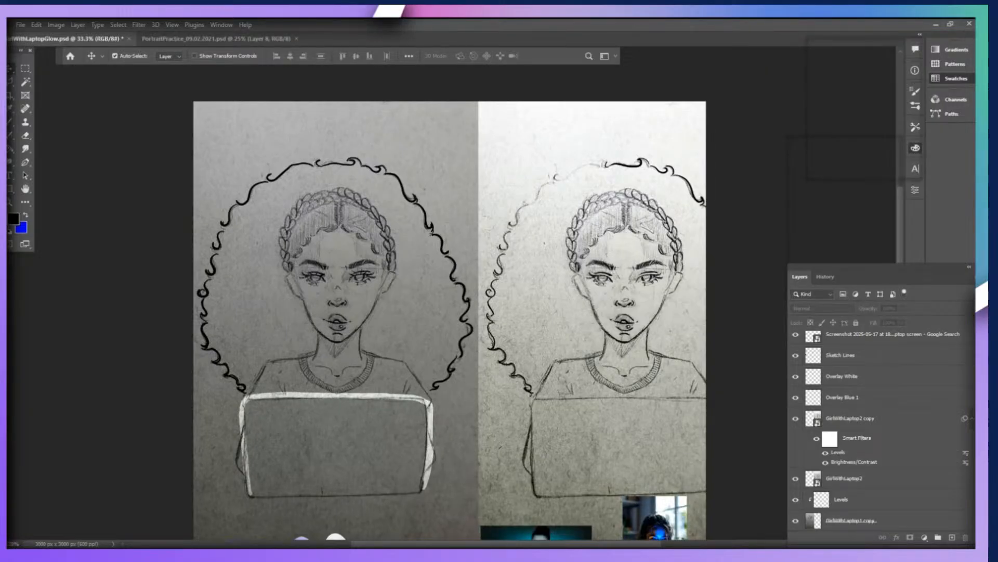
pyautogui.scroll(-2, 448, 290)
pyautogui.scroll(3, 291, 450)
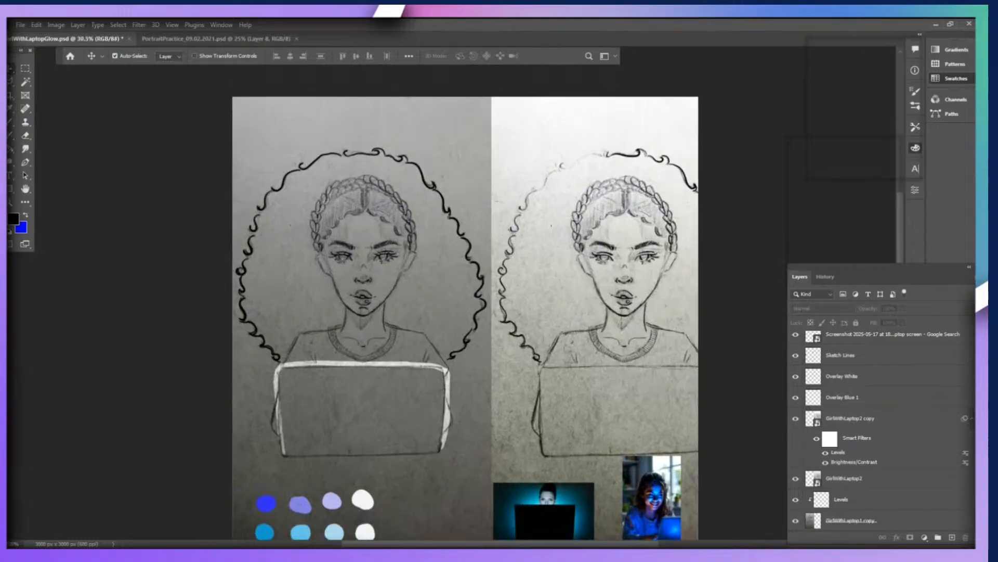
pyautogui.scroll(-2, 294, 484)
pyautogui.scroll(2, 288, 525)
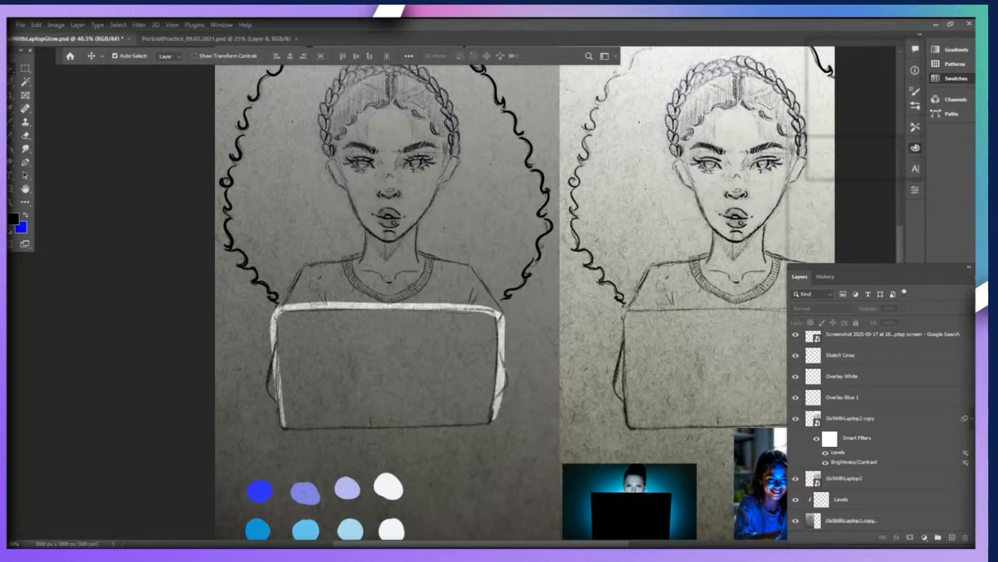
pyautogui.scroll(-1, 496, 162)
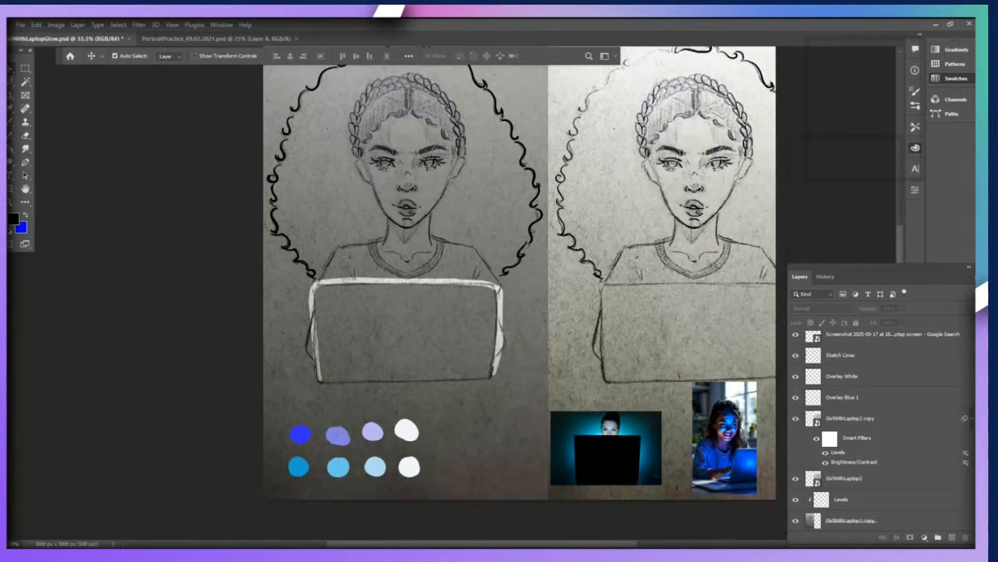
pyautogui.scroll(1, 579, 124)
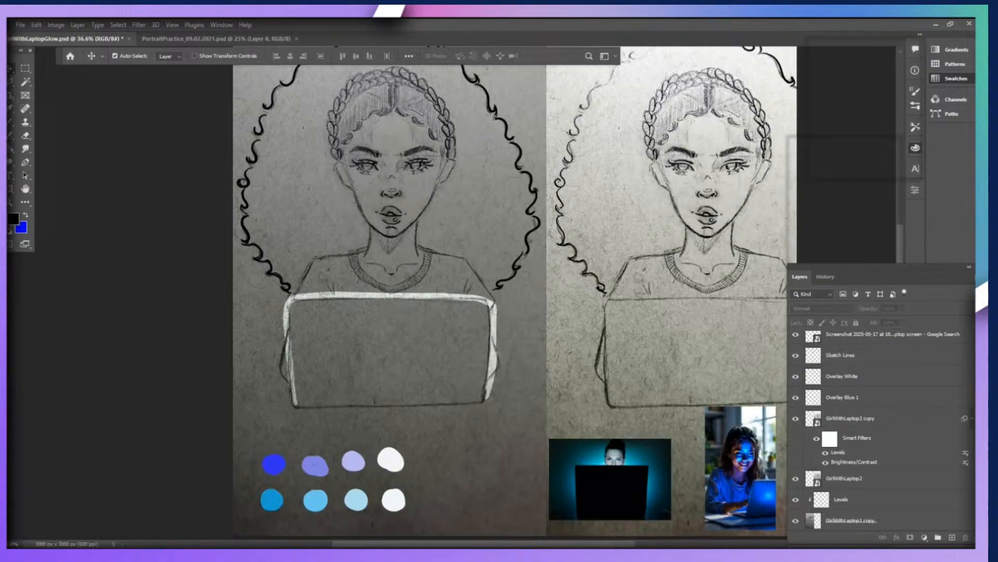
# Blur the white strokes around the laptop on the Overlay White layer into a soft glow.
pyautogui.click(864, 376)
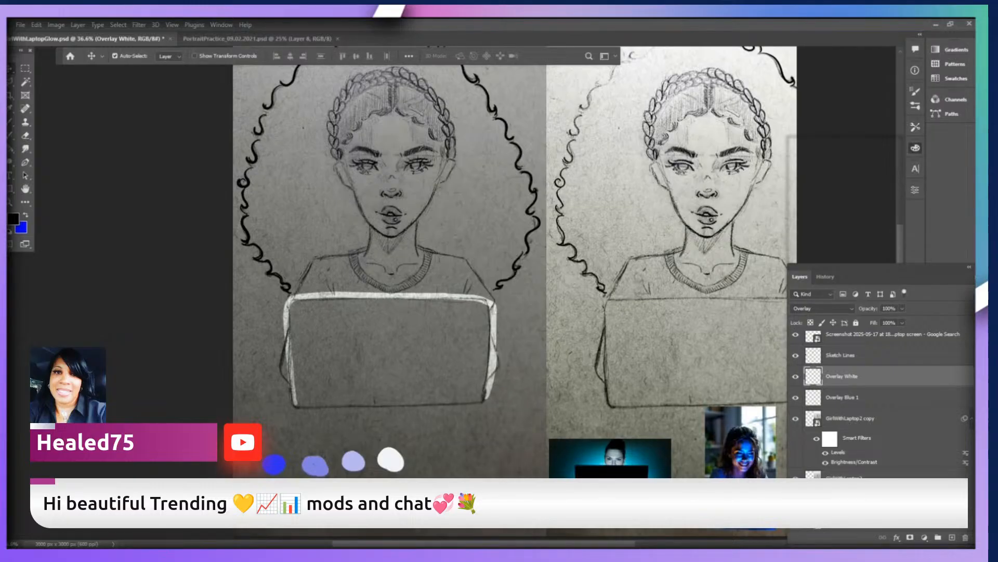
pyautogui.scroll(10, 390, 260)
pyautogui.scroll(-5, 390, 260)
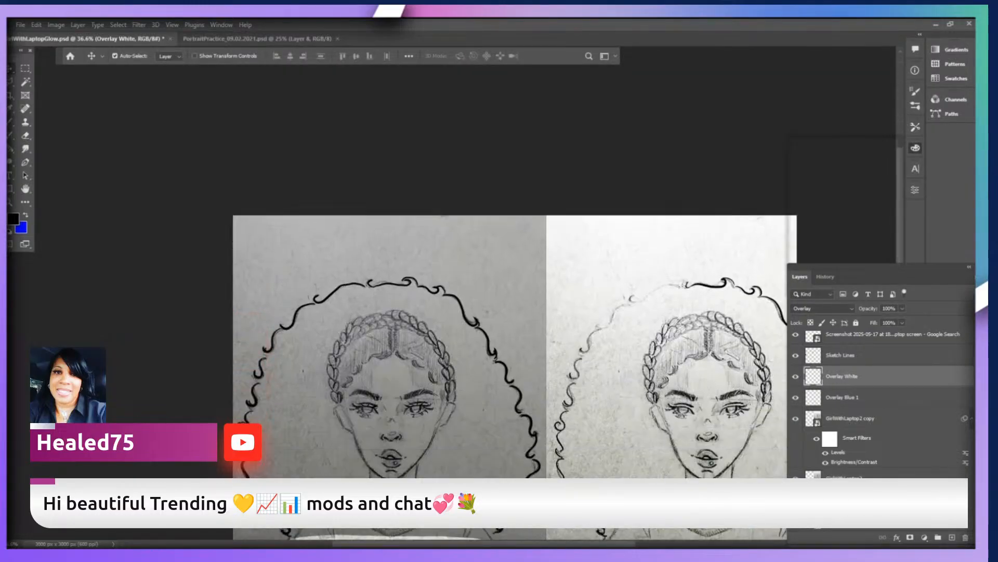
pyautogui.scroll(-8, 515, 312)
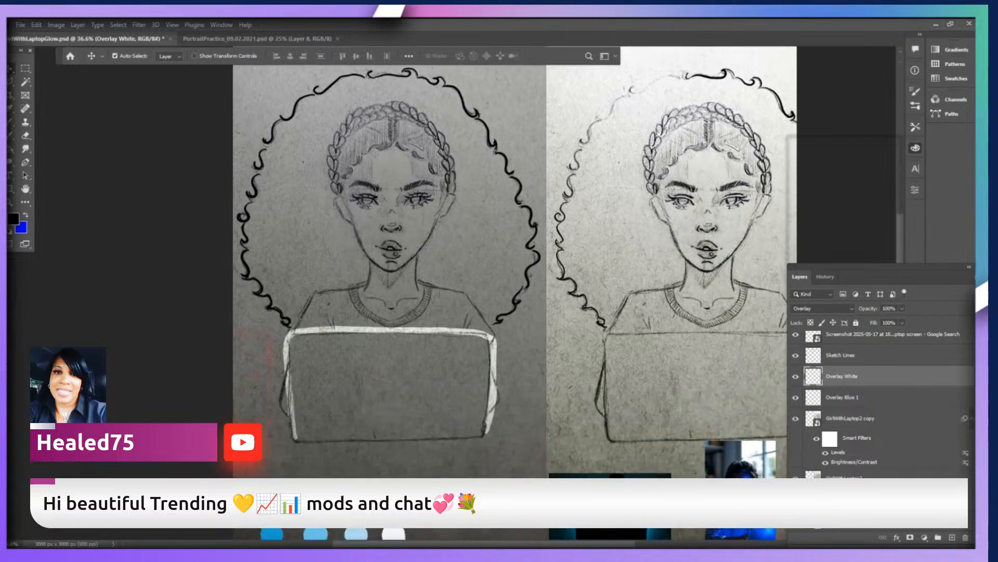
pyautogui.scroll(-2, 515, 260)
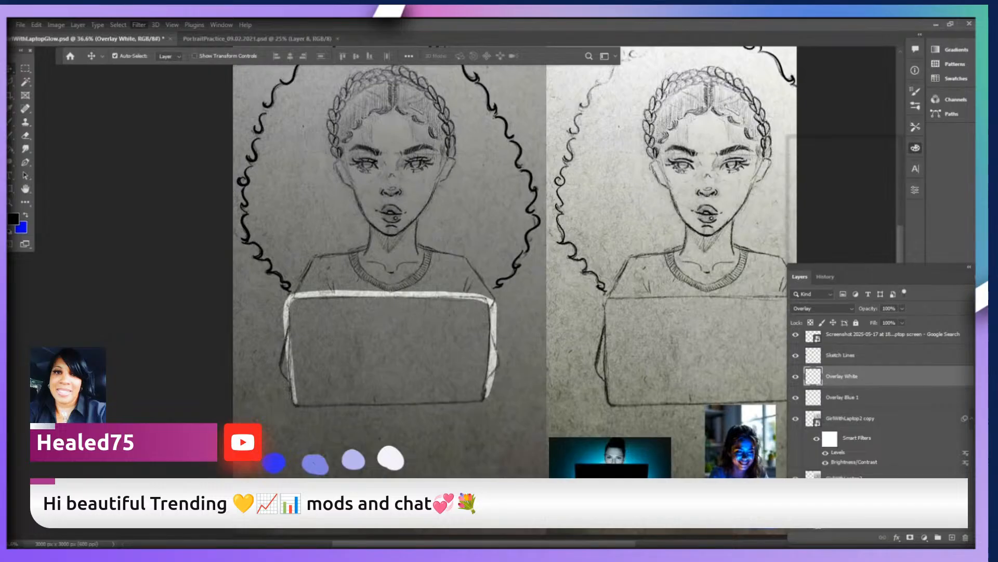
pyautogui.click(291, 193)
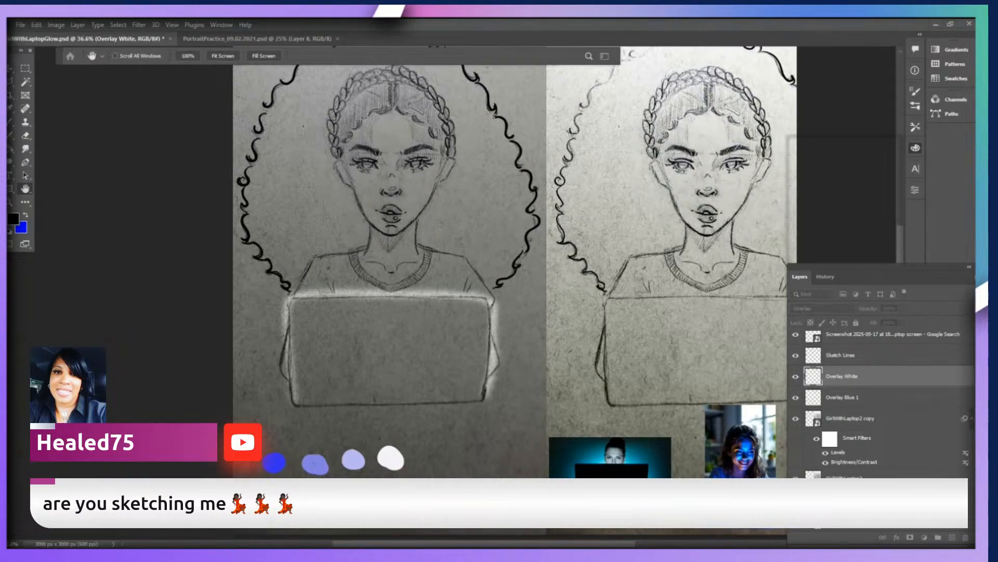
pyautogui.press('v')
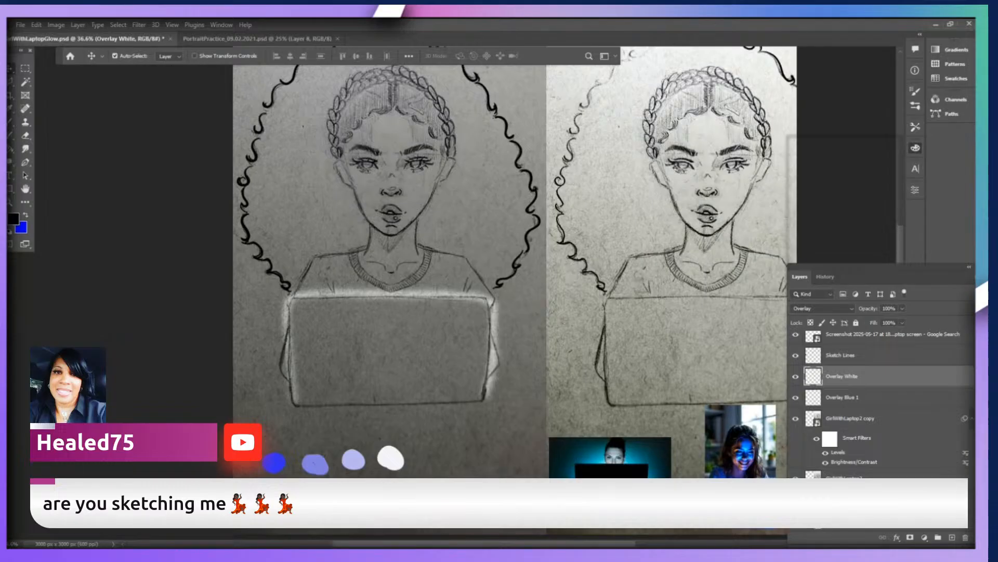
# Ready the brush on the Overlay Blue 1 layer with a light blue sampled from the reference photo's glow behind the laptop.
pyautogui.click(843, 398)
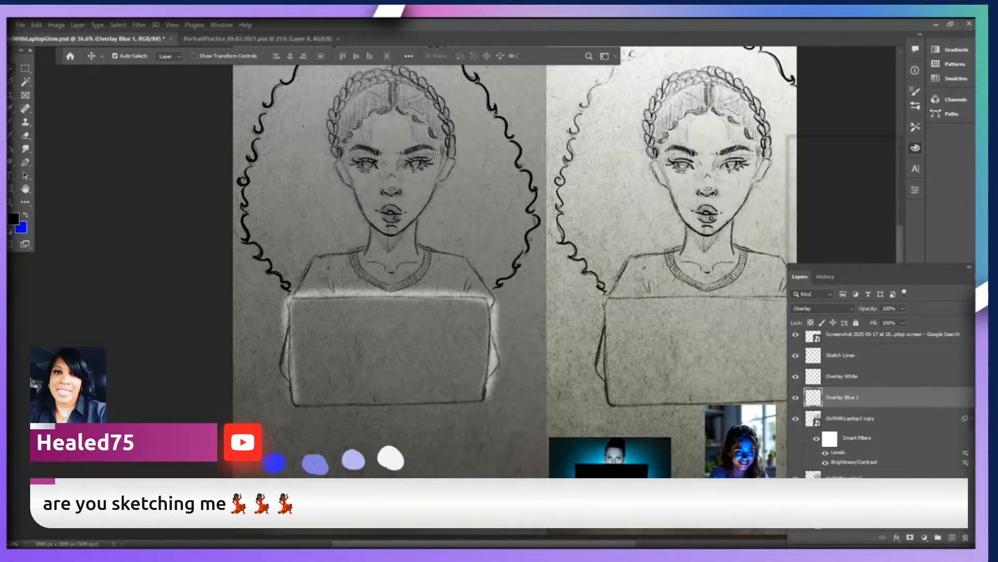
pyautogui.moveTo(843, 397)
pyautogui.mouseDown()
pyautogui.moveTo(843, 367)
pyautogui.moveTo(843, 403)
pyautogui.mouseUp()
pyautogui.press('b')
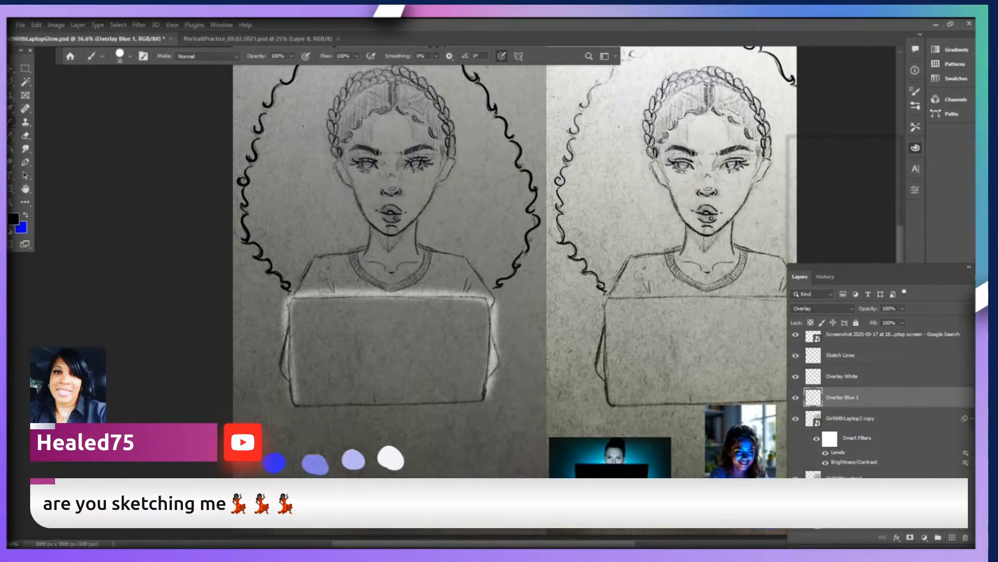
pyautogui.press('i')
pyautogui.click(634, 458)
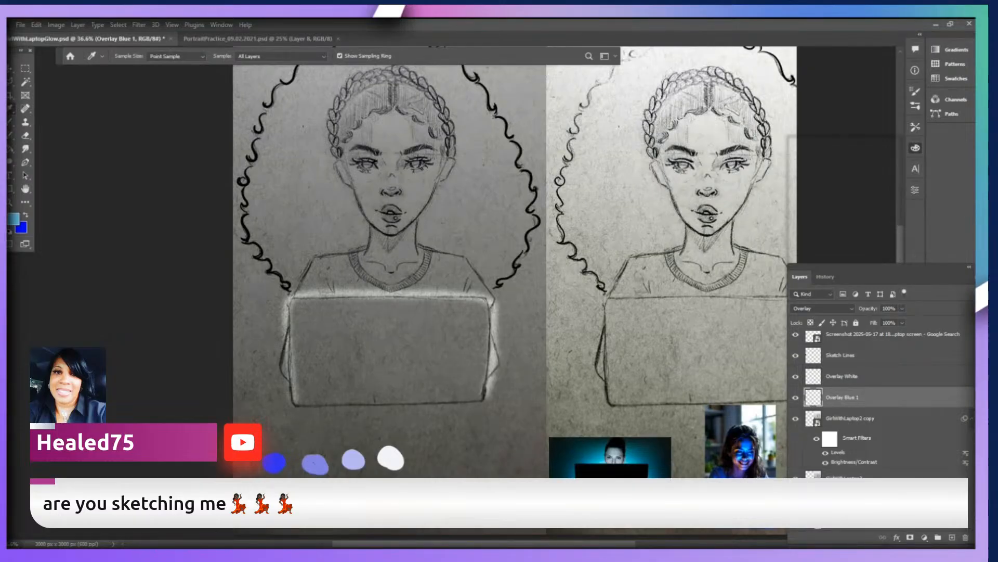
pyautogui.press('b')
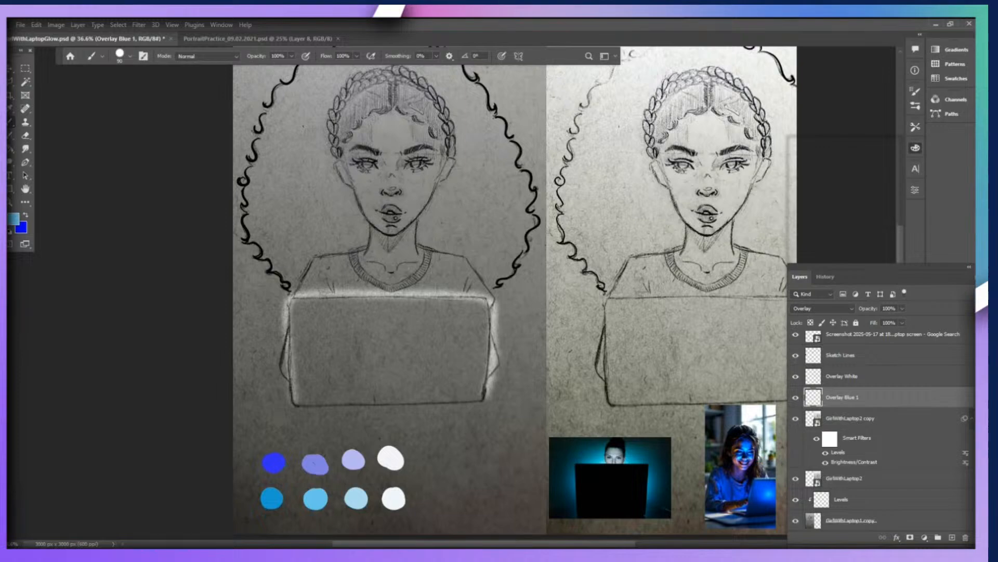
# Paint a light blue band around the outside of the laptop's white glow, reducing the brush size for the strokes.
pyautogui.moveTo(504, 299); pyautogui.dragTo(500, 368)
pyautogui.moveTo(499, 344)
pyautogui.mouseDown()
pyautogui.moveTo(498, 391)
pyautogui.moveTo(502, 328)
pyautogui.mouseUp()
pyautogui.press('[')
pyautogui.moveTo(494, 296)
pyautogui.mouseDown()
pyautogui.moveTo(497, 375)
pyautogui.moveTo(487, 398)
pyautogui.moveTo(494, 298)
pyautogui.moveTo(461, 287)
pyautogui.moveTo(287, 291)
pyautogui.moveTo(274, 327)
pyautogui.moveTo(289, 401)
pyautogui.mouseUp()
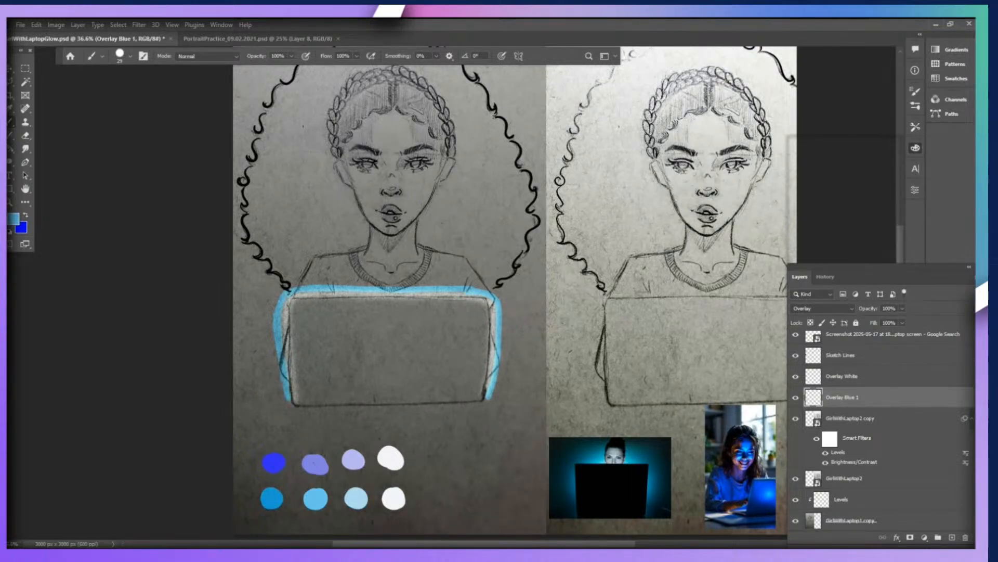
# Paint light blue highlights on the forehead, nose, chin and both cheeks, and hide the Overlay Blue 1 layer.
pyautogui.click(392, 190)
pyautogui.moveTo(400, 120)
pyautogui.mouseDown()
pyautogui.moveTo(406, 142)
pyautogui.moveTo(382, 121)
pyautogui.moveTo(376, 140)
pyautogui.moveTo(406, 141)
pyautogui.moveTo(379, 140)
pyautogui.moveTo(380, 134)
pyautogui.mouseUp()
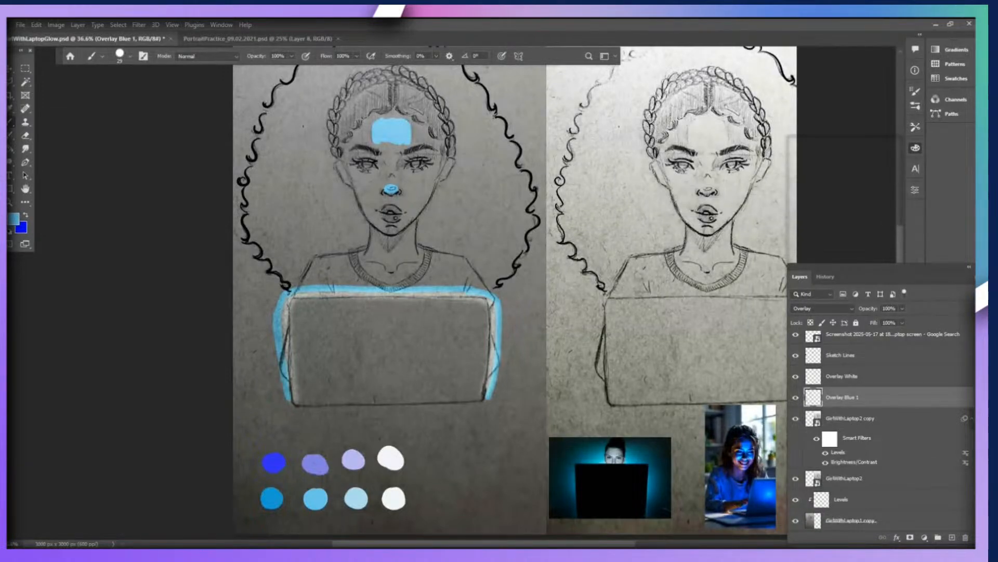
pyautogui.moveTo(391, 151); pyautogui.dragTo(392, 182)
pyautogui.moveTo(386, 229); pyautogui.dragTo(397, 229)
pyautogui.moveTo(415, 178)
pyautogui.mouseDown()
pyautogui.moveTo(422, 183)
pyautogui.moveTo(360, 185)
pyautogui.mouseUp()
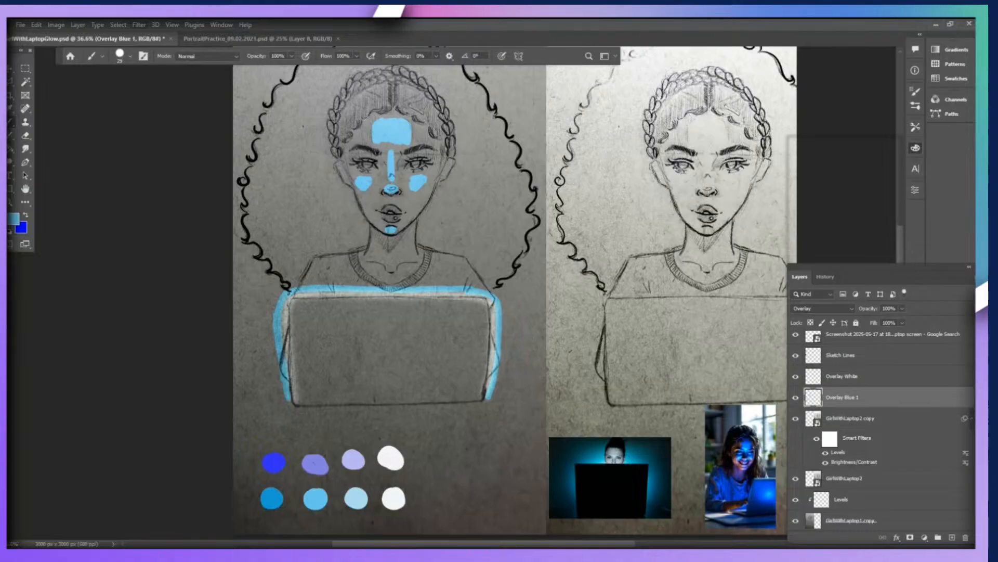
pyautogui.click(796, 398)
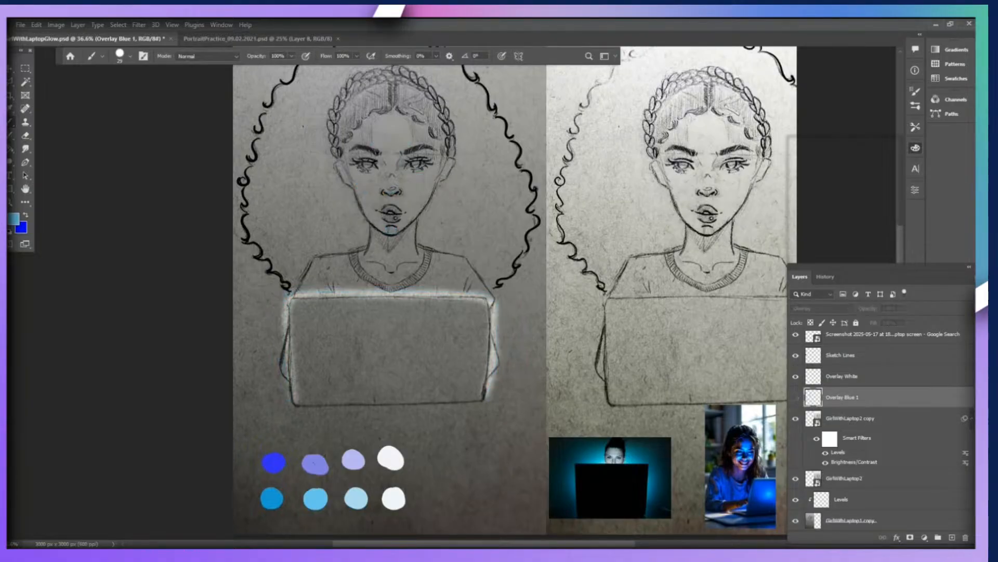
# Show the Overlay Blue 1 layer and blur its light blue strokes on the face and around the laptop into a soft glow.
pyautogui.click(795, 397)
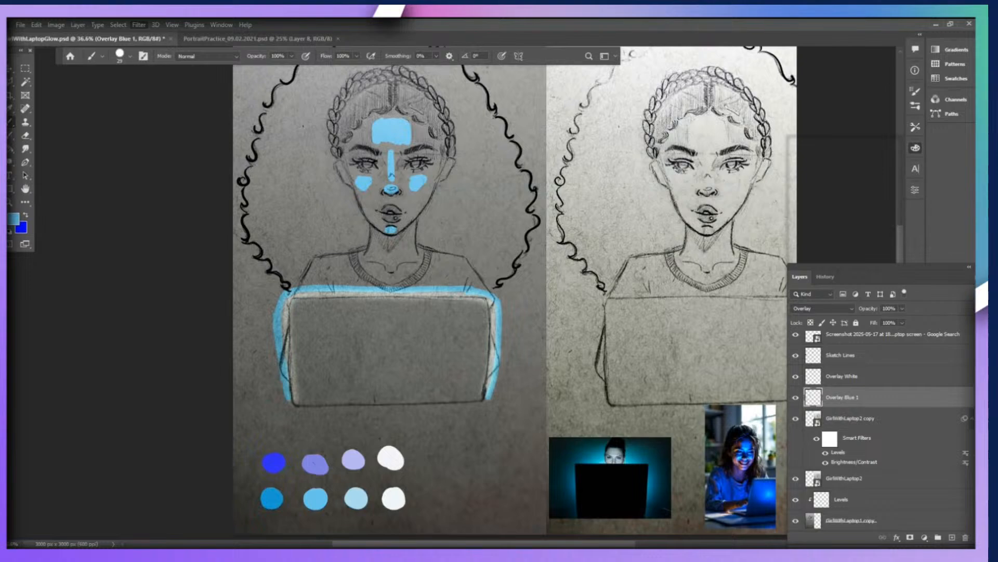
pyautogui.hotkey('ctrl', 'alt', 'f')
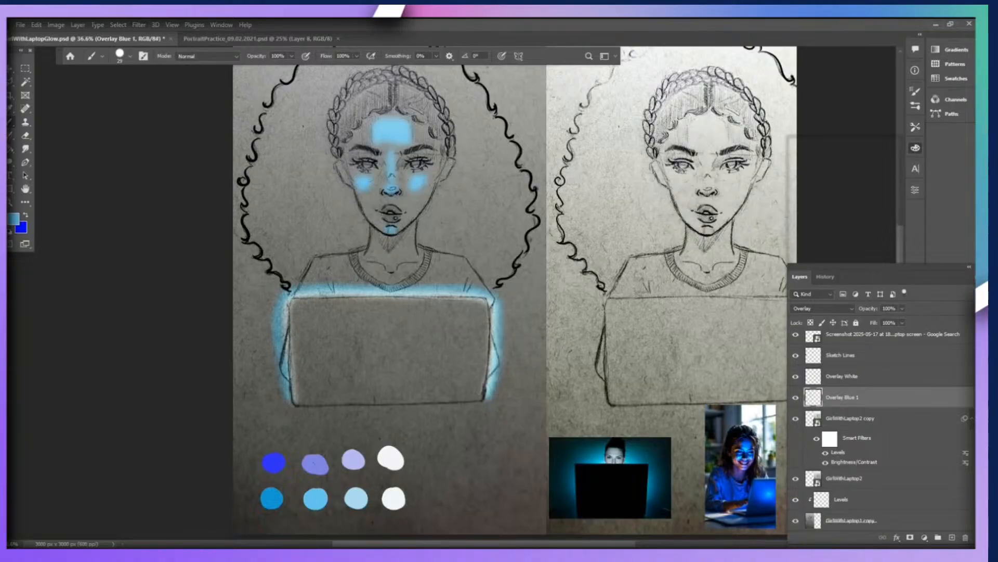
pyautogui.hotkey('ctrl', 'z')
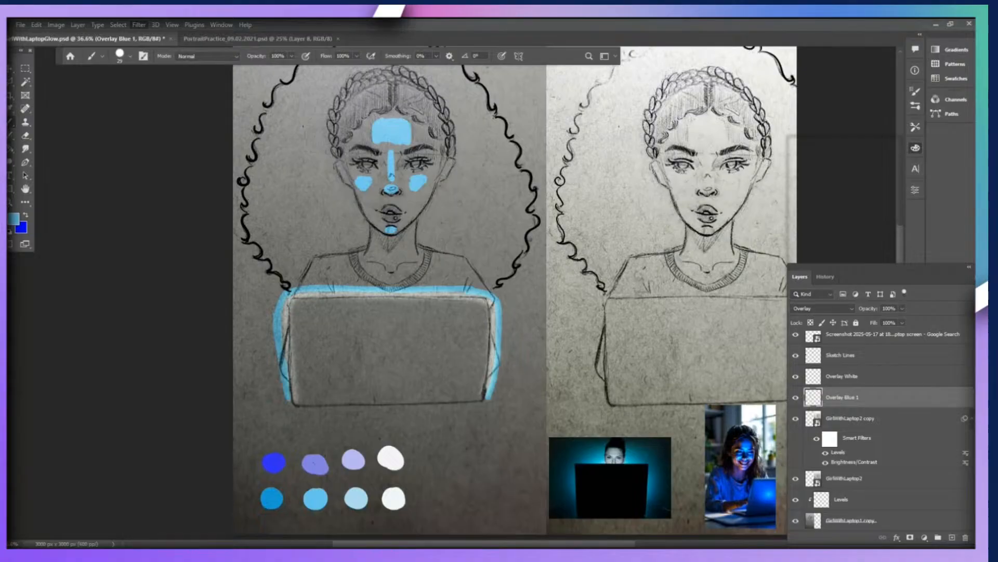
pyautogui.click(306, 221)
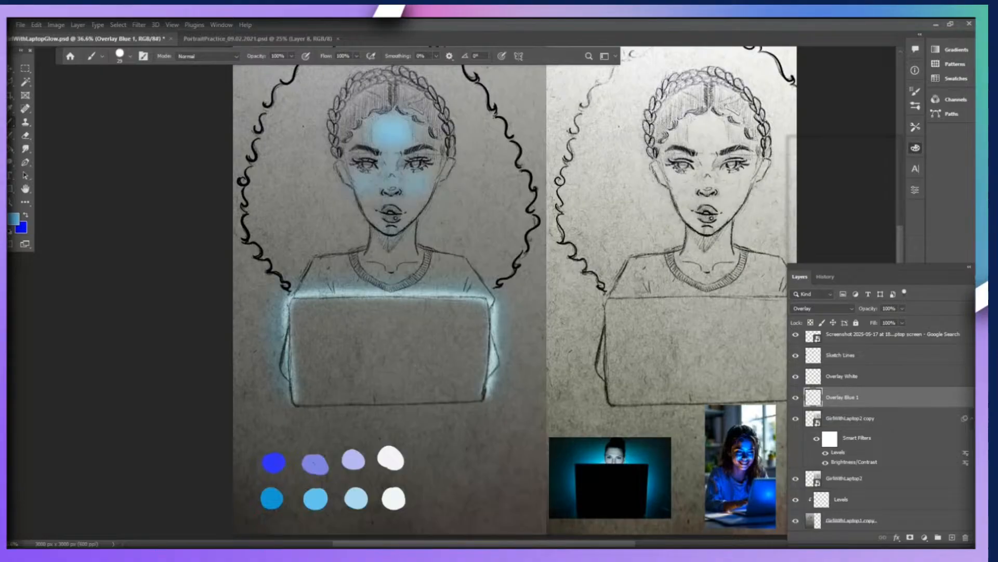
# Add a new layer named Shadow blue Glow directly above the GirlWithLaptop2 copy layer.
pyautogui.click(863, 418)
pyautogui.hotkey('ctrl', 'l')
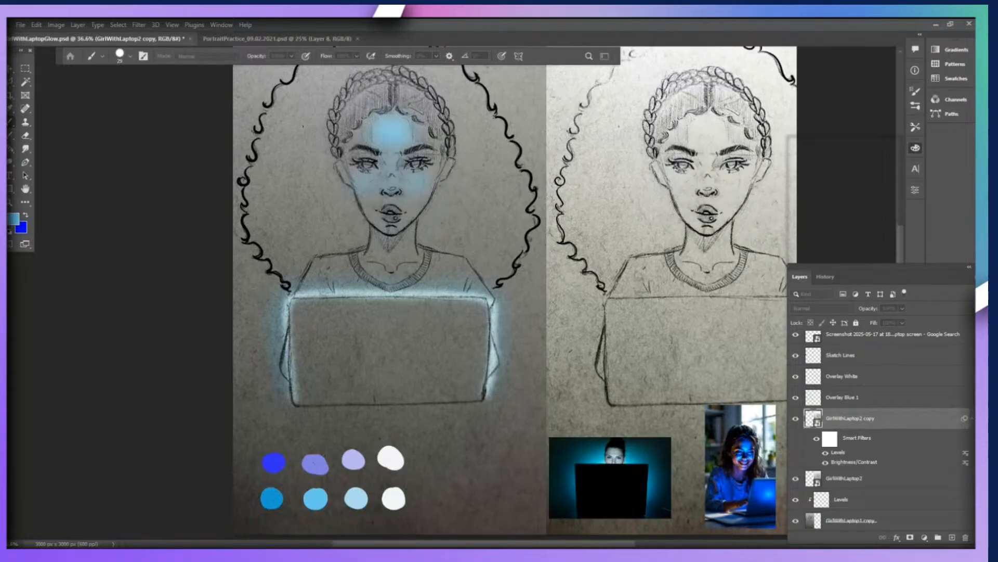
pyautogui.press('Return')
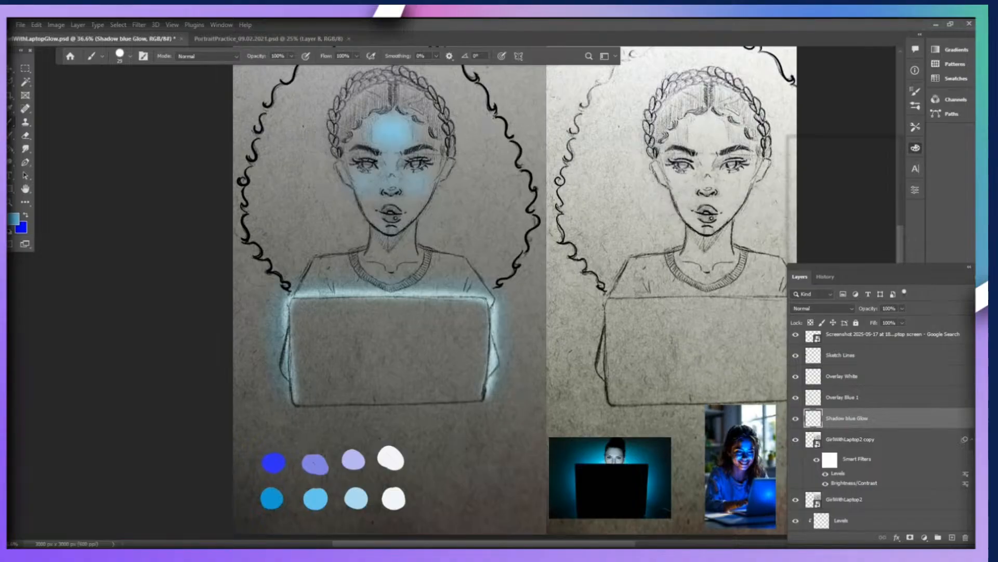
# Paint spots on both sides of the forehead and under the nose using the deep blue sampled from the painted swatches.
pyautogui.press('i')
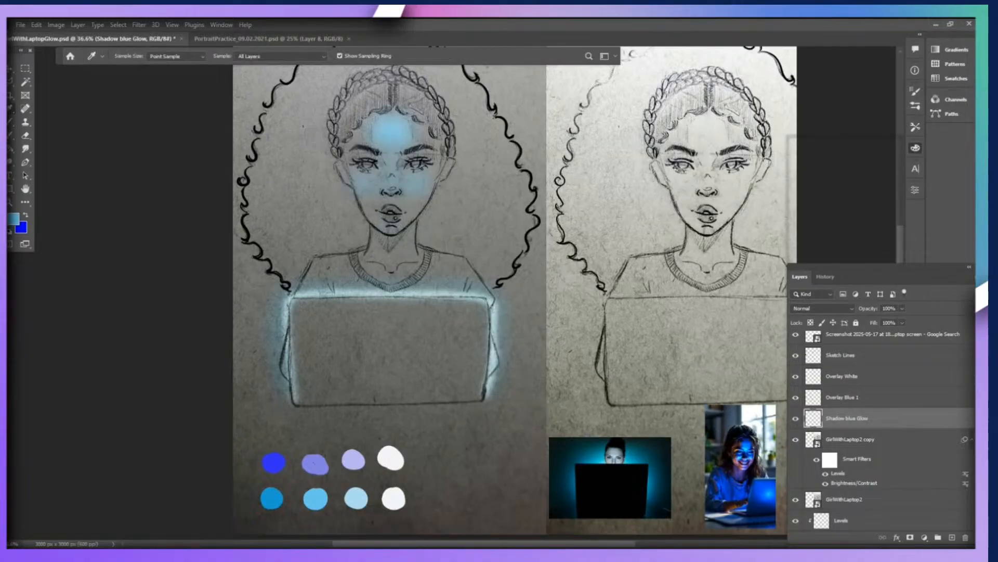
pyautogui.click(274, 462)
pyautogui.press('b')
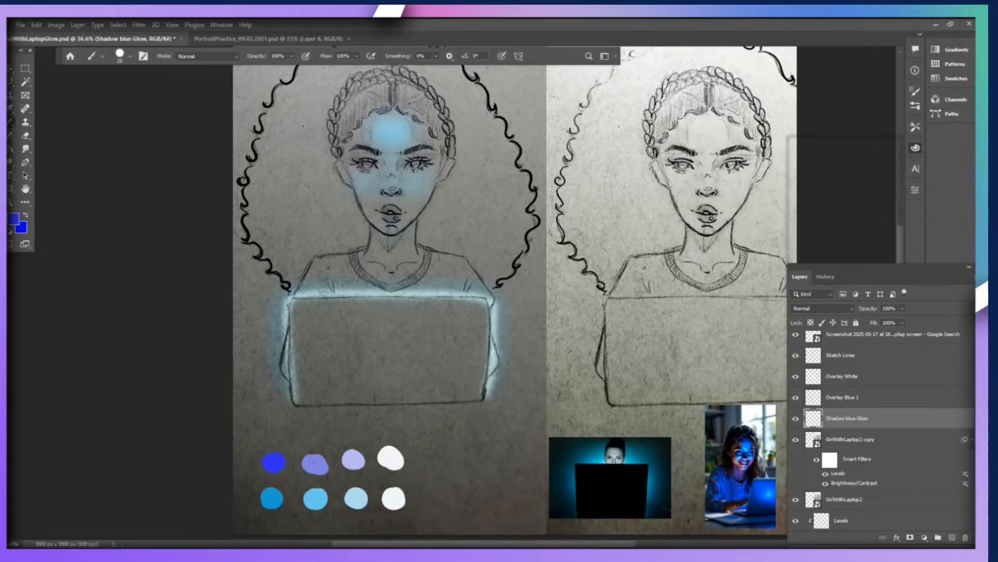
pyautogui.moveTo(416, 129); pyautogui.dragTo(428, 136)
pyautogui.moveTo(367, 128)
pyautogui.mouseDown()
pyautogui.moveTo(368, 140)
pyautogui.moveTo(358, 138)
pyautogui.mouseUp()
pyautogui.moveTo(392, 201); pyautogui.dragTo(388, 200)
# Try to blur the deep blue spots on the Shadow blue Glow layer.
pyautogui.scroll(1, 406, 143)
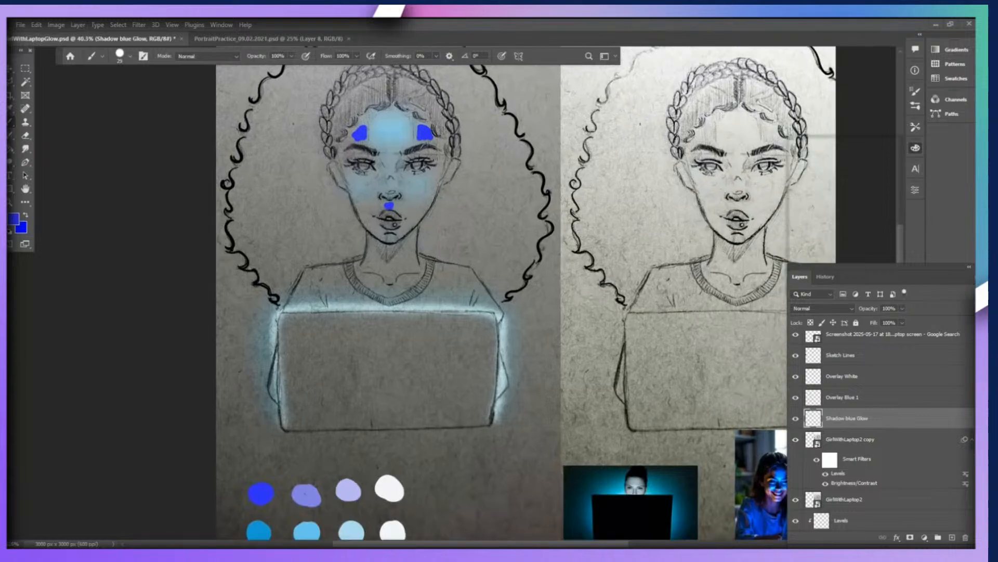
pyautogui.scroll(1, 402, 162)
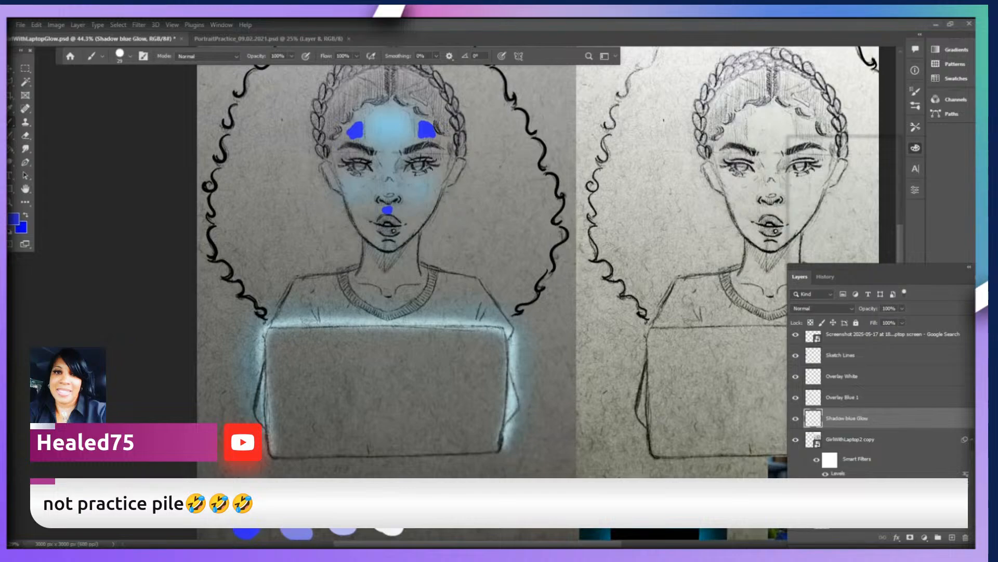
pyautogui.scroll(1, 422, 146)
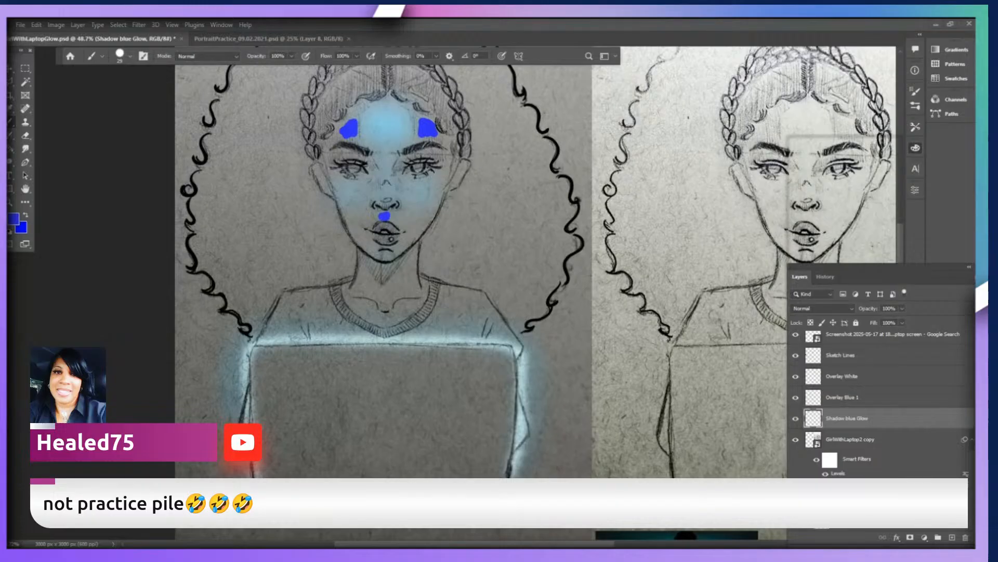
pyautogui.scroll(1, 361, 130)
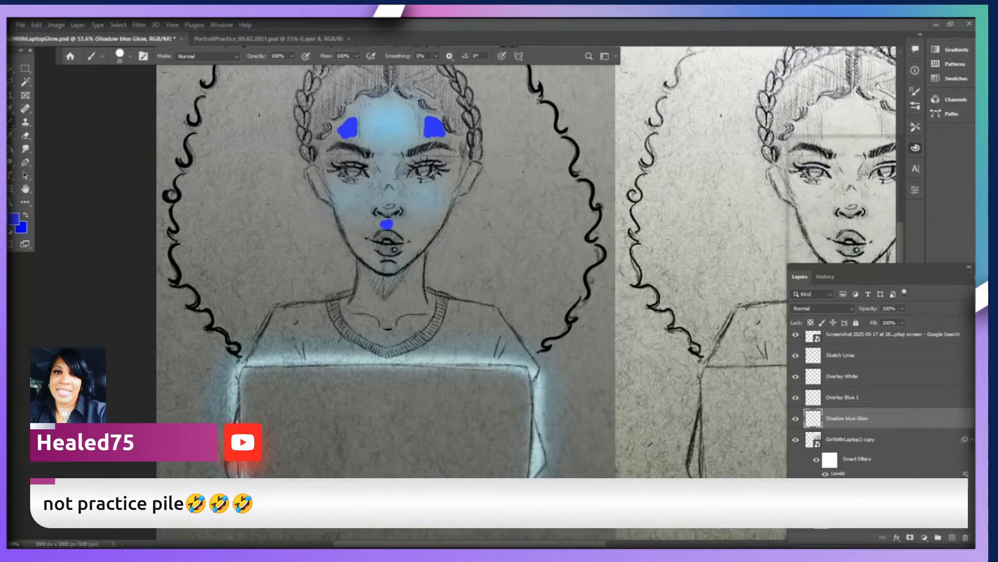
pyautogui.scroll(-1, 333, 171)
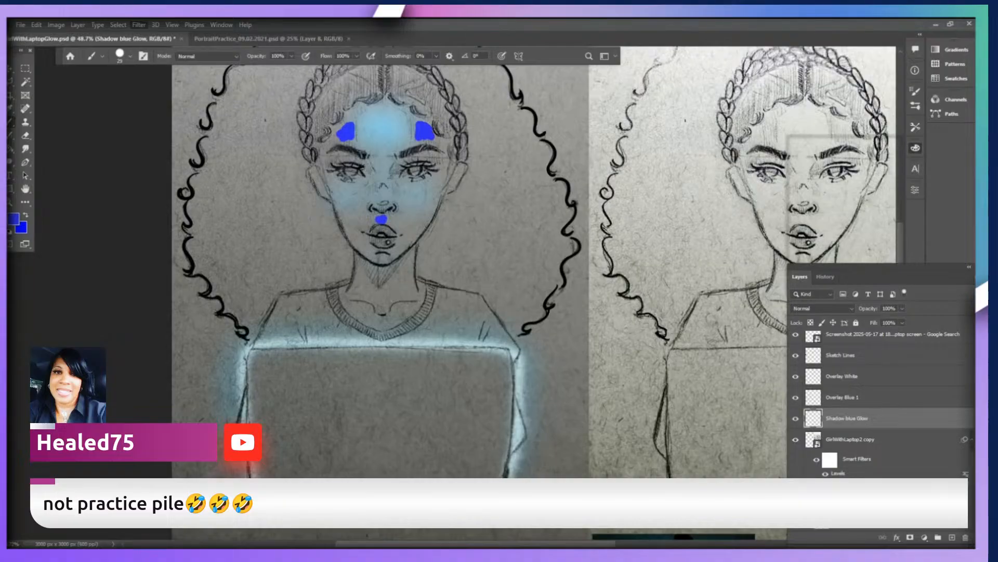
pyautogui.hotkey('ctrl', 'alt', 'f')
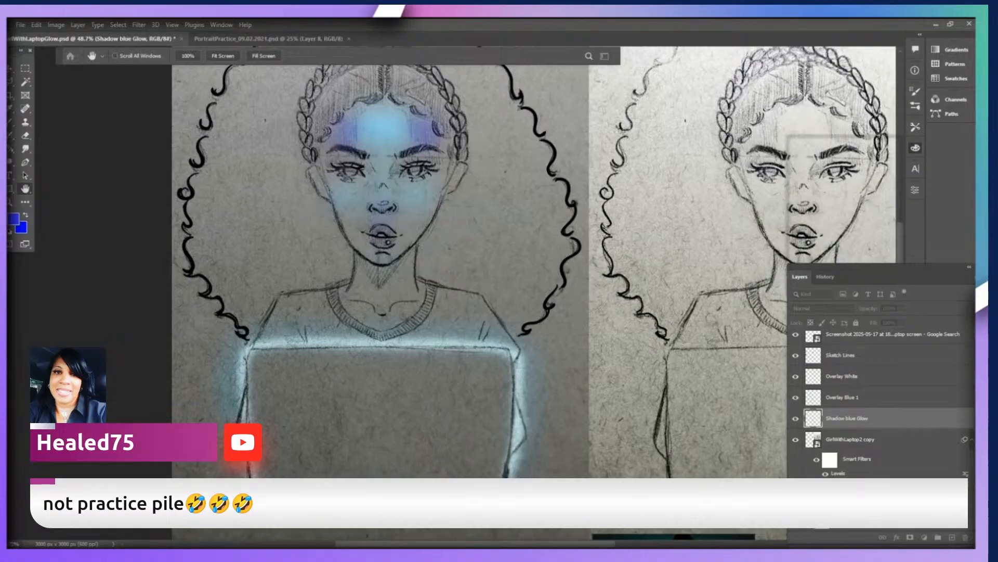
pyautogui.press('b')
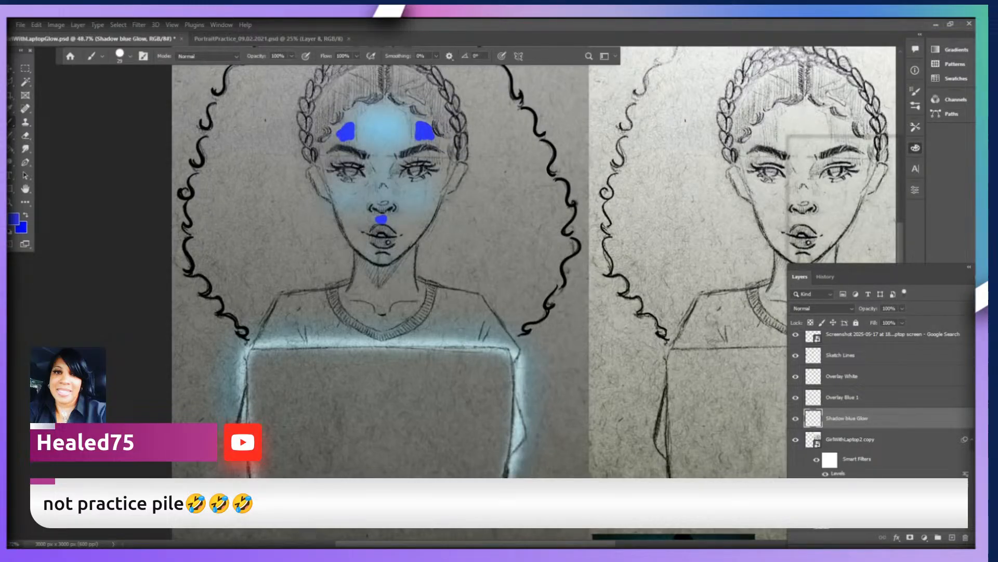
# Move the reference photo of the girl lit by her laptop up beside the laptop in the darker portrait.
pyautogui.scroll(10, 480, 270)
pyautogui.scroll(-9, 479, 270)
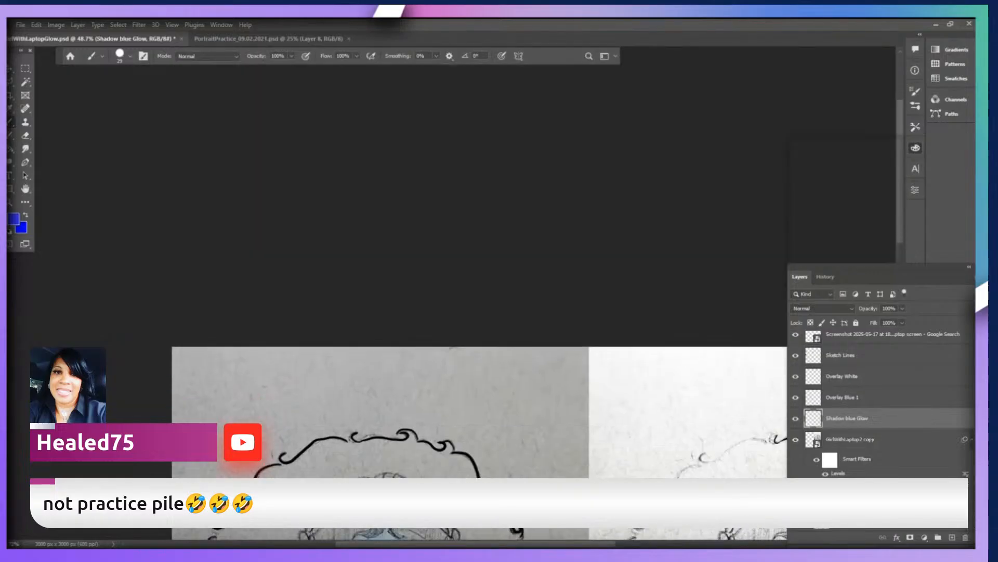
pyautogui.scroll(-5, 480, 271)
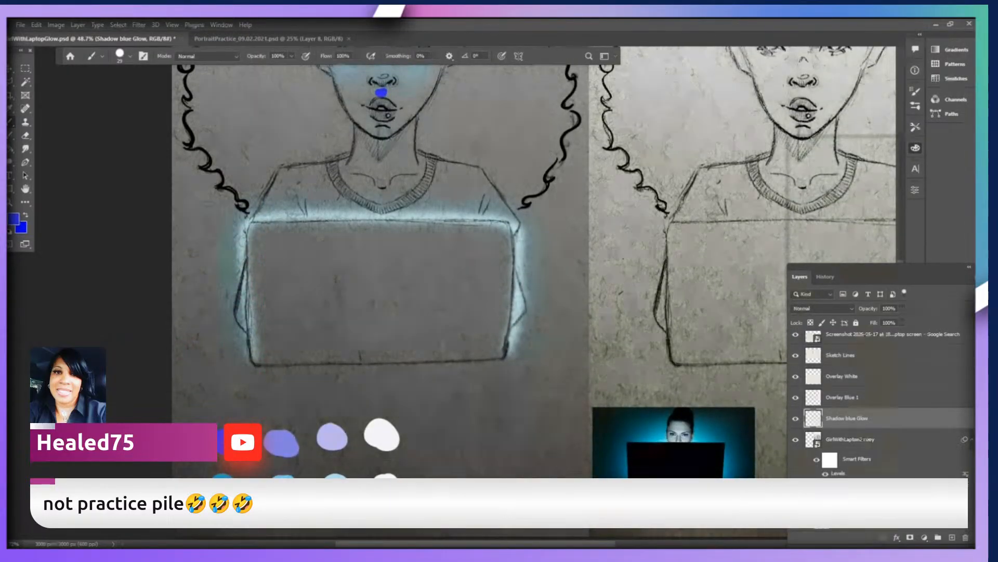
pyautogui.hscroll(5, 374, 260)
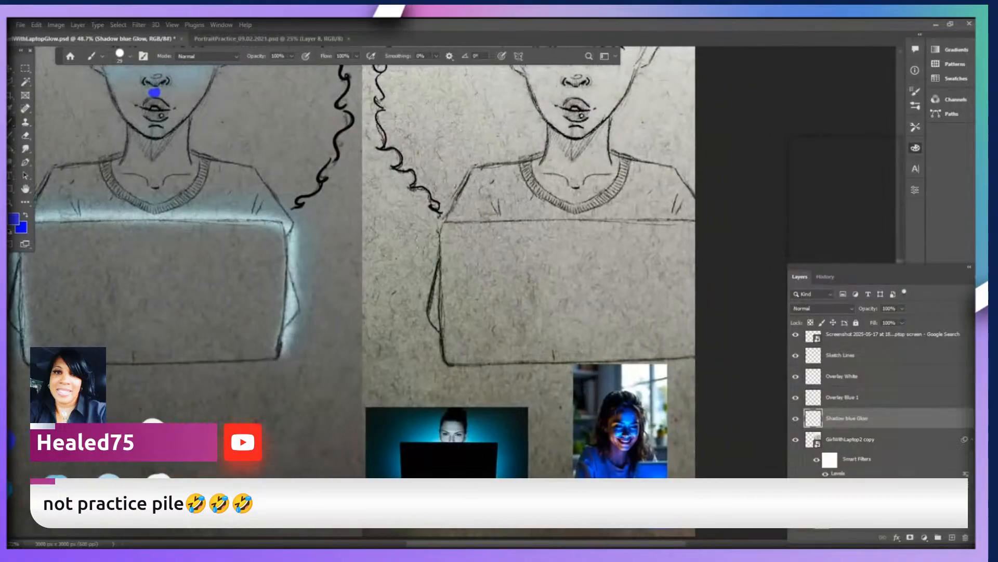
pyautogui.press('v')
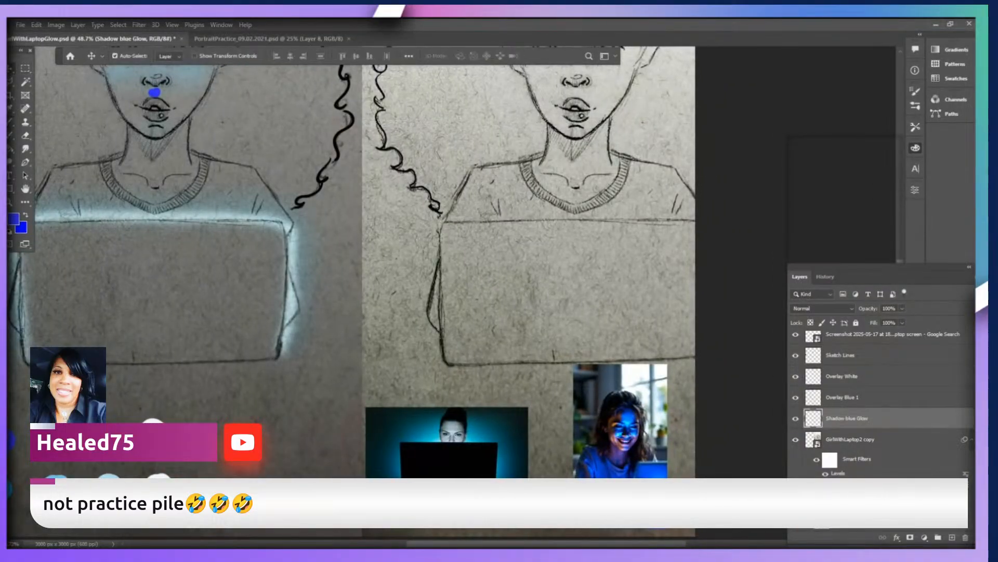
pyautogui.moveTo(603, 396)
pyautogui.mouseDown()
pyautogui.moveTo(258, 394)
pyautogui.moveTo(331, 237)
pyautogui.moveTo(356, 214)
pyautogui.mouseUp()
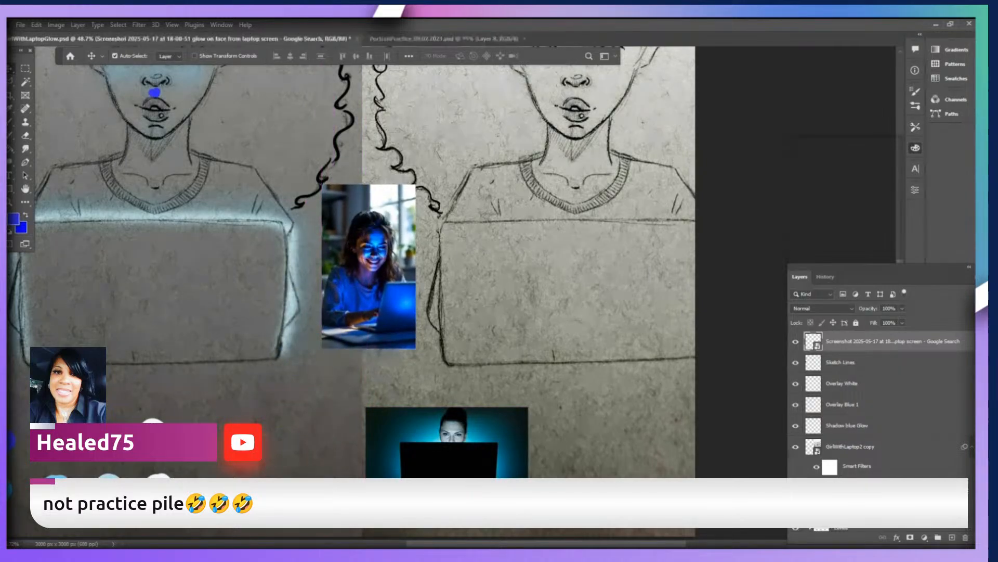
# On the Shadow blue Glow layer, paint deep blue spots under both eyes, on the nose and beneath the chin with pressure-controlled brush size.
pyautogui.press('pageup')
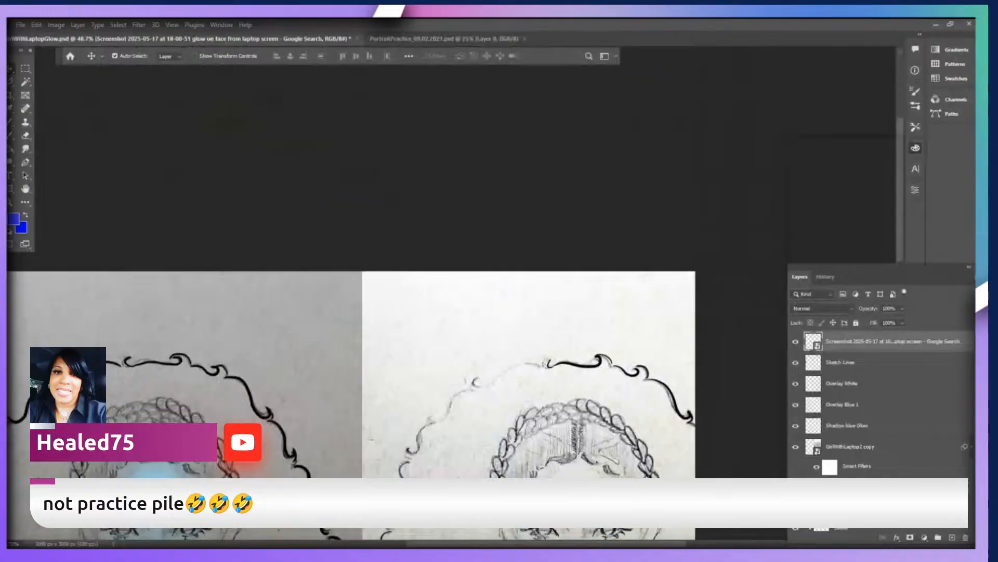
pyautogui.scroll(-13, 355, 291)
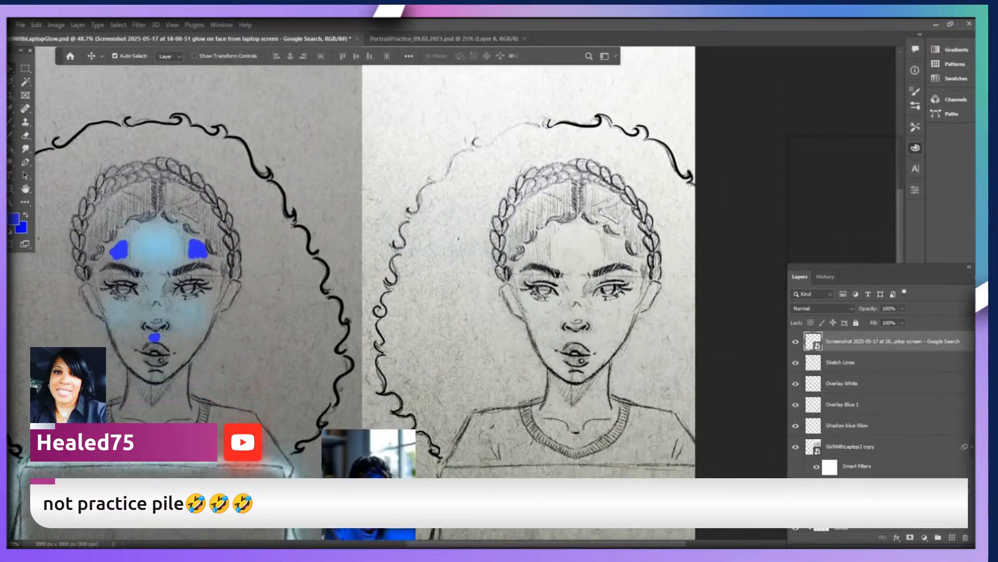
pyautogui.scroll(-2, 356, 291)
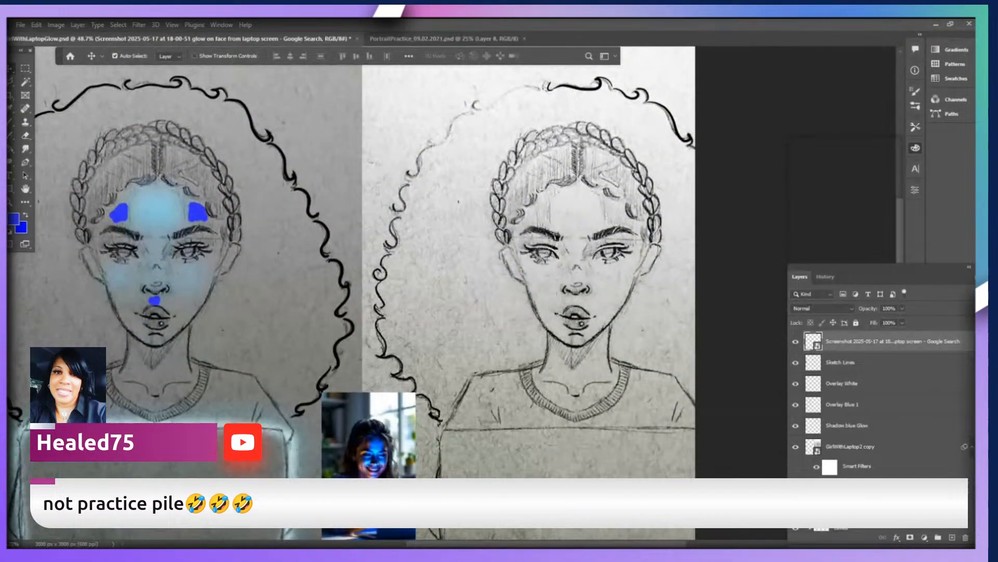
pyautogui.hscroll(-7, 355, 292)
pyautogui.hscroll(-2, 356, 291)
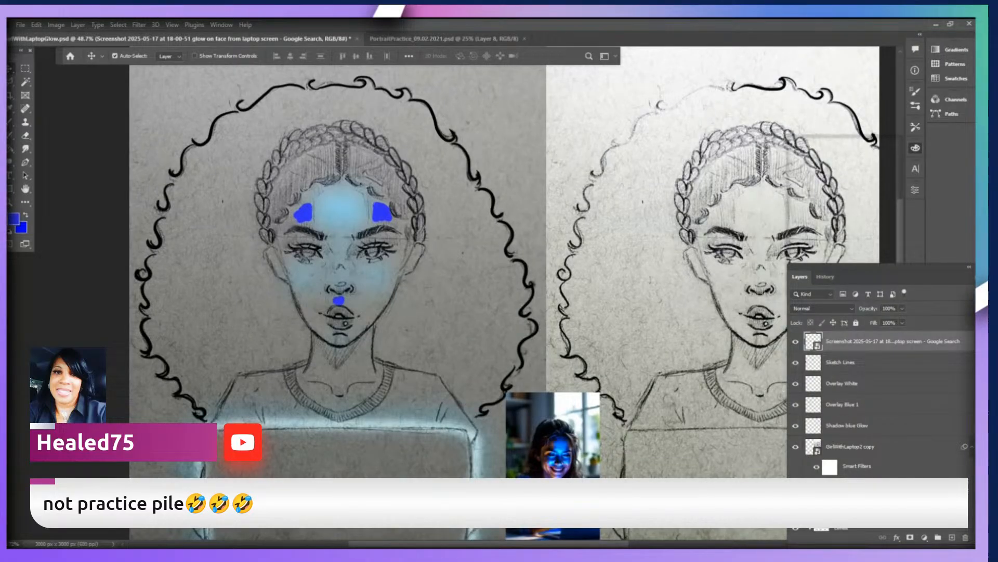
pyautogui.click(847, 426)
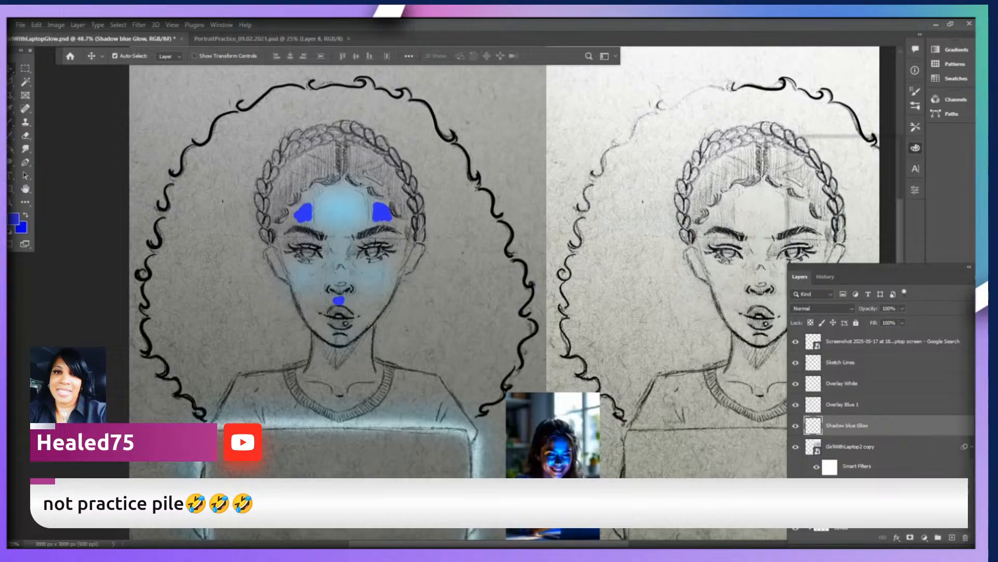
pyautogui.press('b')
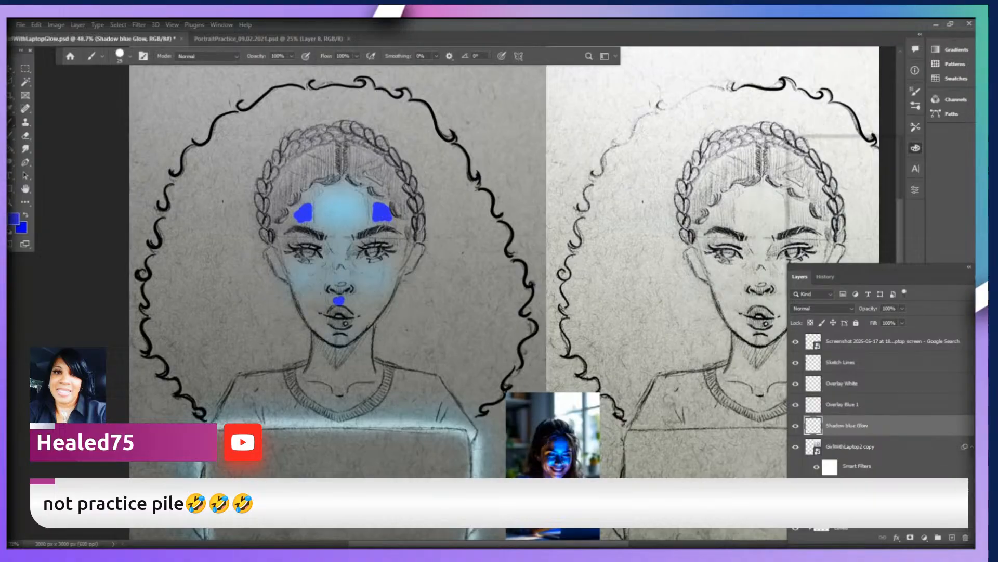
pyautogui.moveTo(354, 259); pyautogui.dragTo(367, 267)
pyautogui.hotkey('ctrl', 'z')
pyautogui.click(502, 57)
pyautogui.moveTo(377, 265); pyautogui.dragTo(325, 267)
pyautogui.moveTo(352, 346)
pyautogui.mouseDown()
pyautogui.moveTo(329, 351)
pyautogui.moveTo(333, 360)
pyautogui.mouseUp()
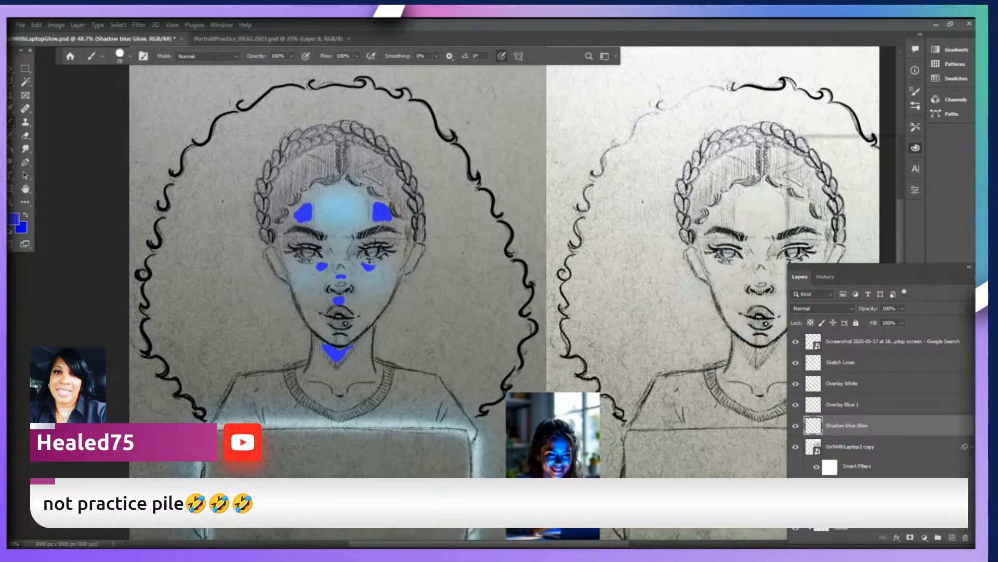
# Blur the deep blue spots into a soft shadow glow and add a layer named Shadow Blue Glow 2 above Shadow blue Glow.
pyautogui.hotkey('ctrl', 'alt', 'f')
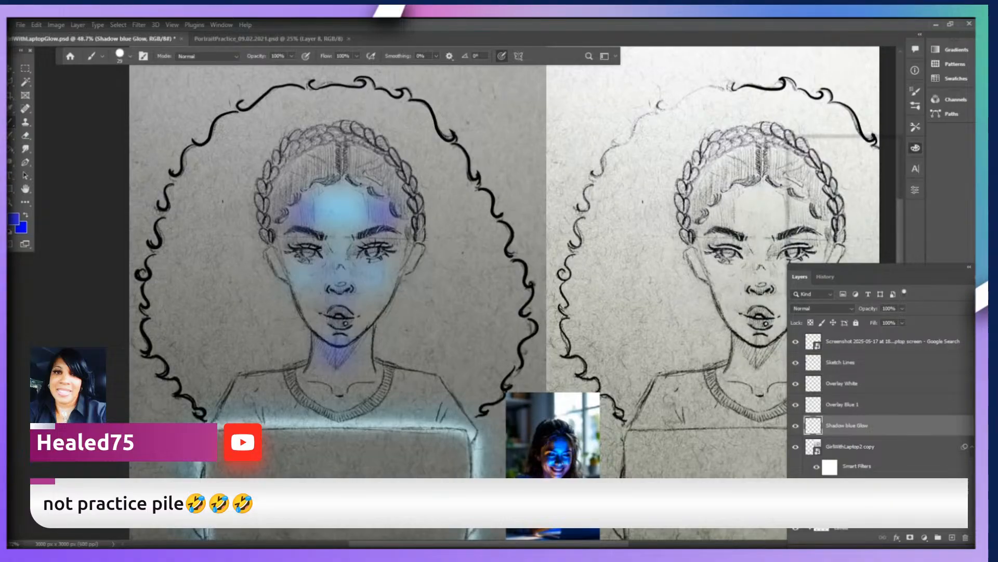
pyautogui.hotkey('ctrl', 'z')
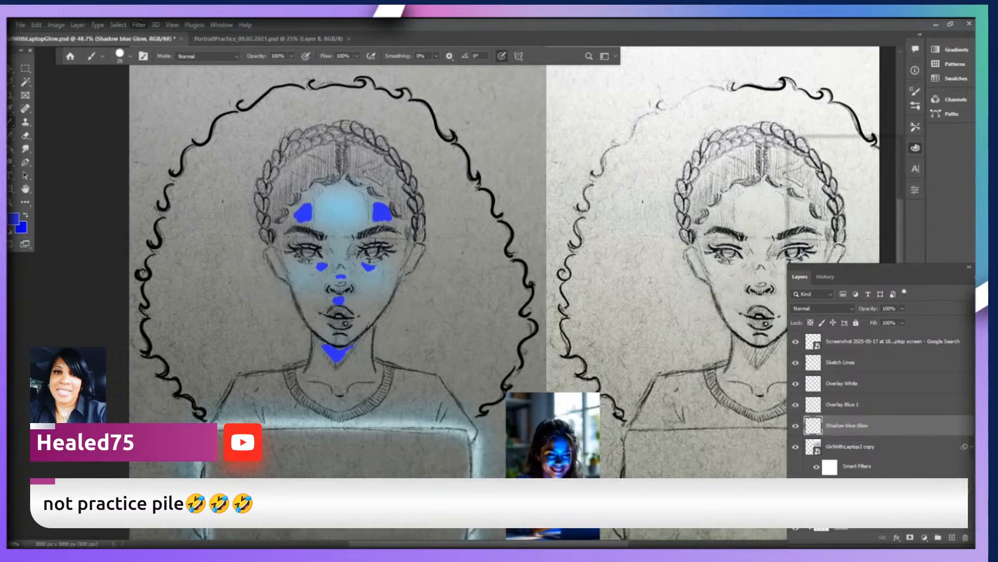
pyautogui.hotkey('ctrl', 'alt', 'f')
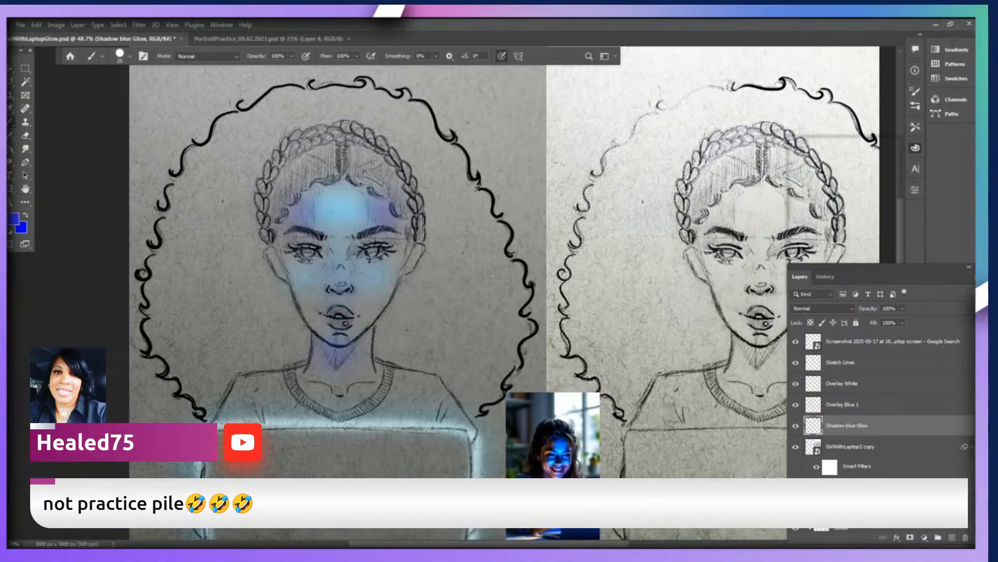
pyautogui.scroll(1, 367, 234)
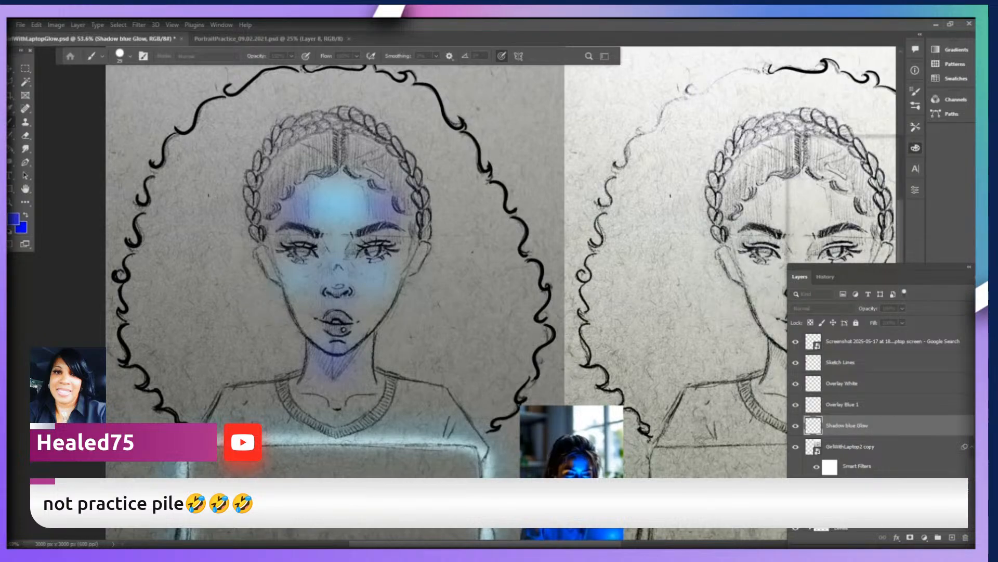
pyautogui.press('Return')
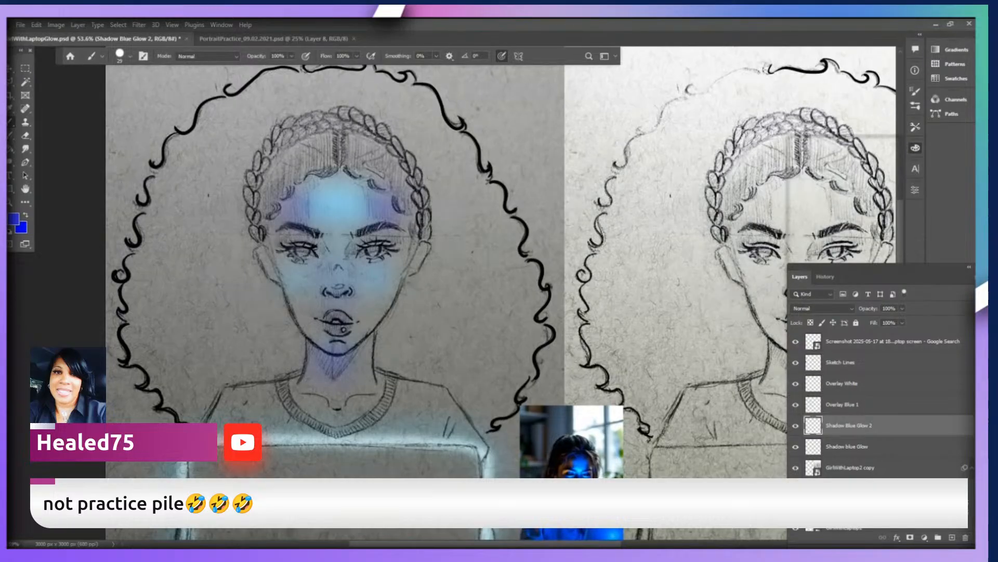
# Paint deep blue accents on both eyes and the lips with the brush reduced to size 15, and blur them softly.
pyautogui.press('[')
pyautogui.hotkey('ctrl', 'alt', 'f')
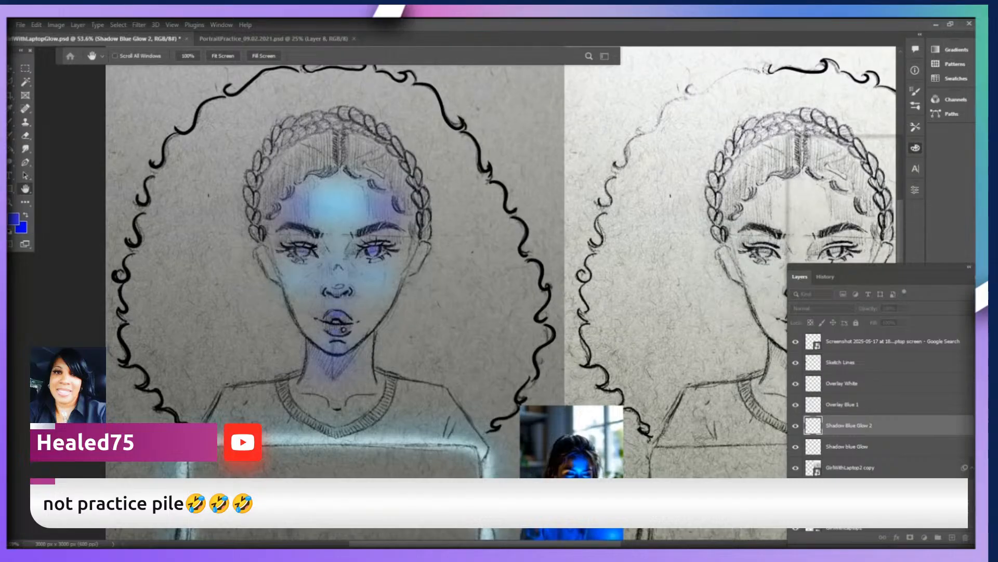
pyautogui.press('Return')
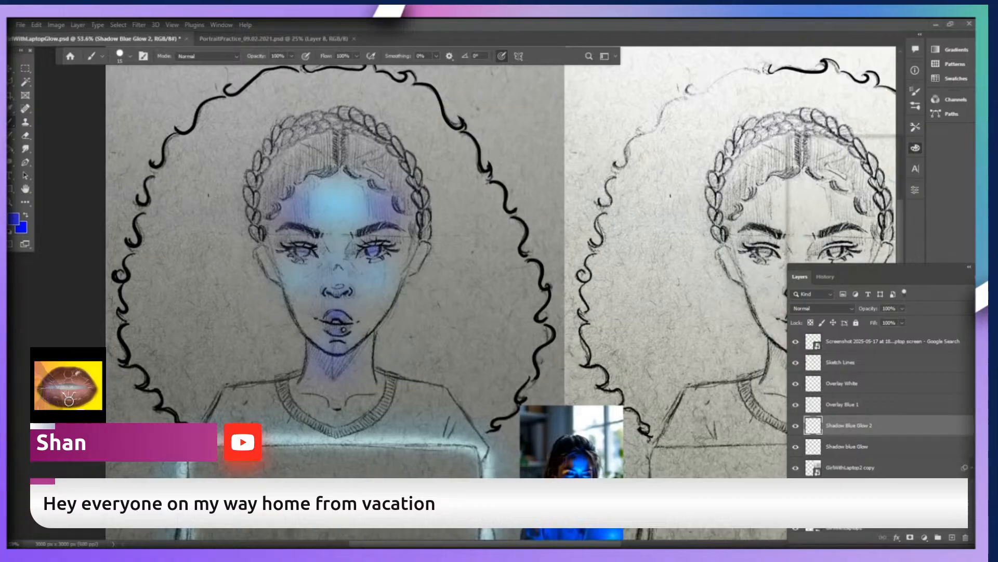
pyautogui.scroll(-1, 882, 405)
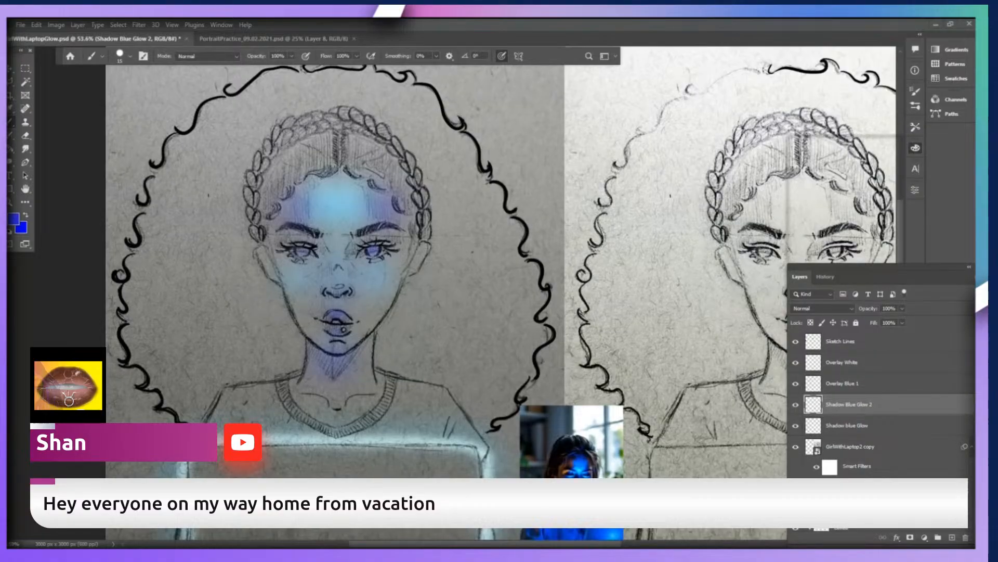
# Add a layer named Blue Screen Glow directly above the GirlWithLaptop2 copy layer.
pyautogui.scroll(-1, 882, 406)
pyautogui.scroll(-1, 882, 405)
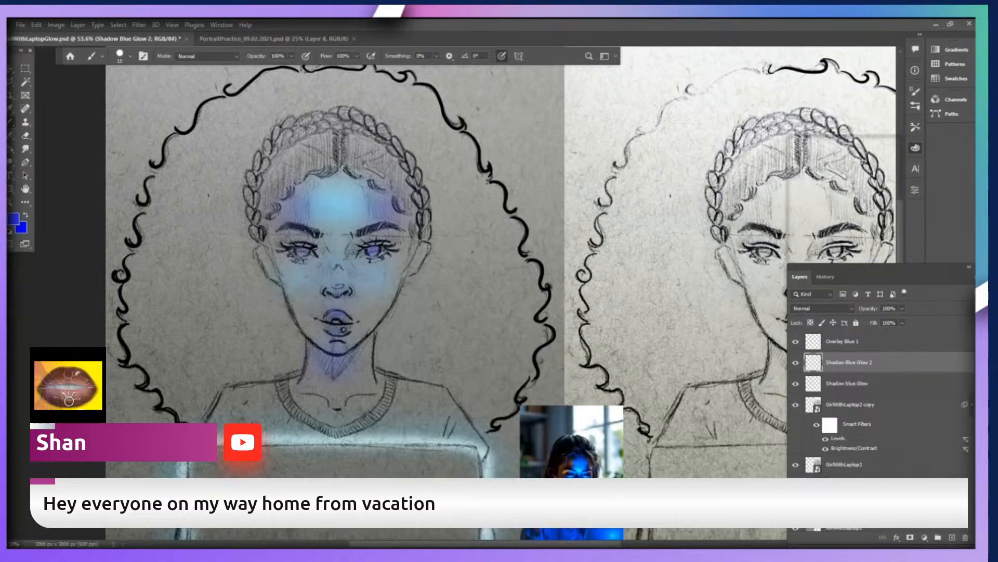
pyautogui.click(874, 404)
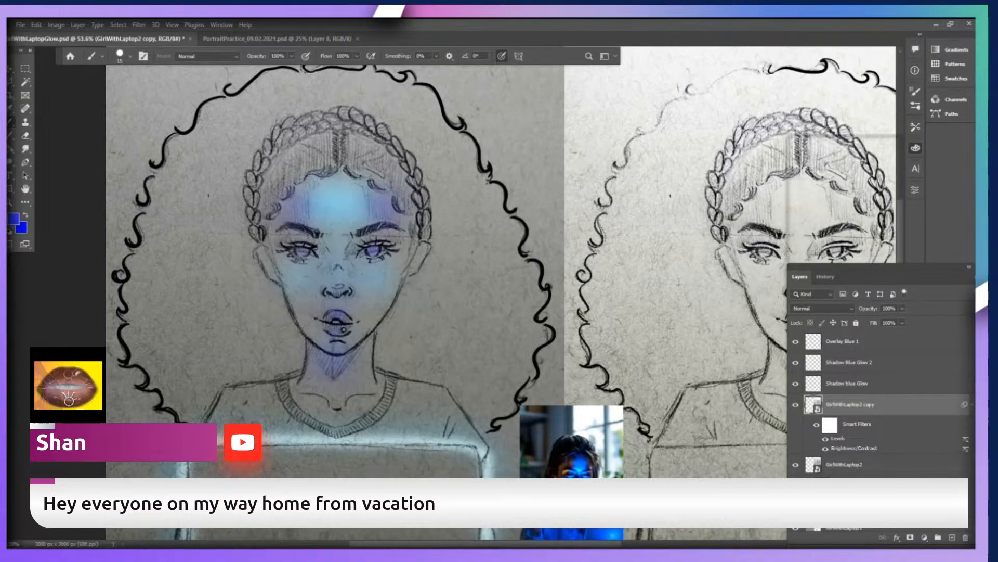
pyautogui.hotkey('ctrl', 'l')
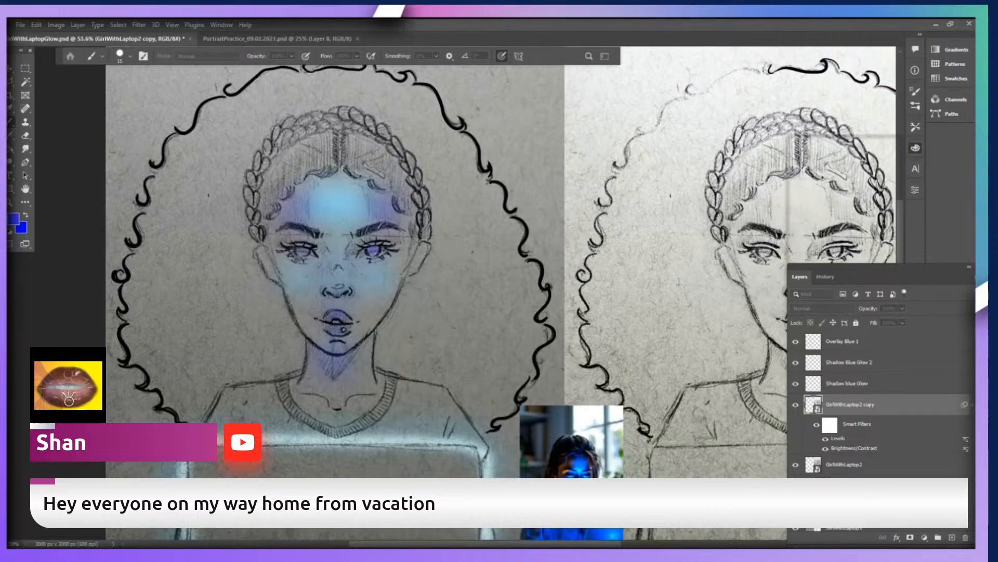
pyautogui.press('Return')
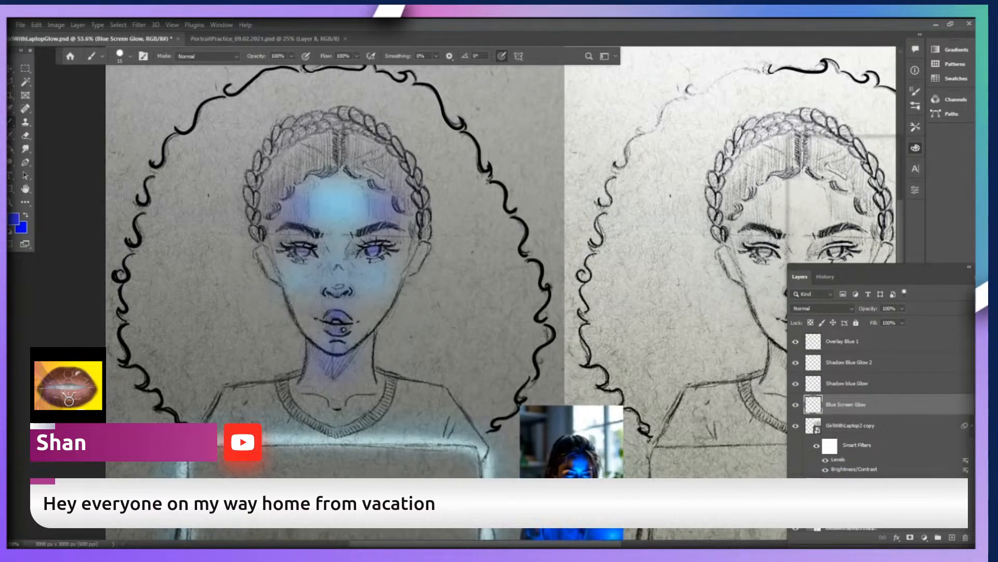
pyautogui.scroll(-2, 628, 291)
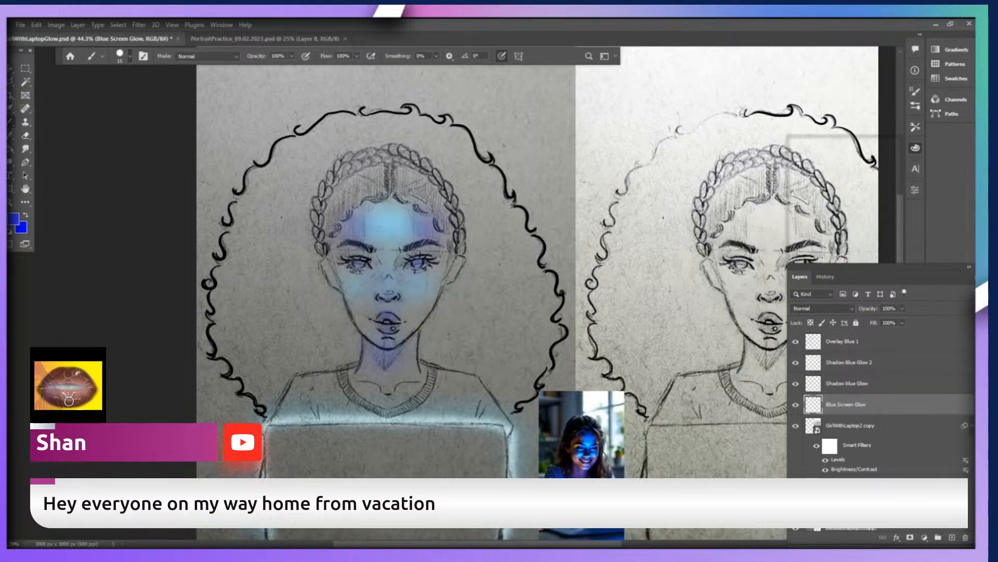
# Soften the brush edge, enlarge it to size 150, and turn off pressure-controlled size.
pyautogui.hotkey('shift', '[')
pyautogui.press(']')
pyautogui.press(']')
pyautogui.press(']')
pyautogui.click(502, 56)
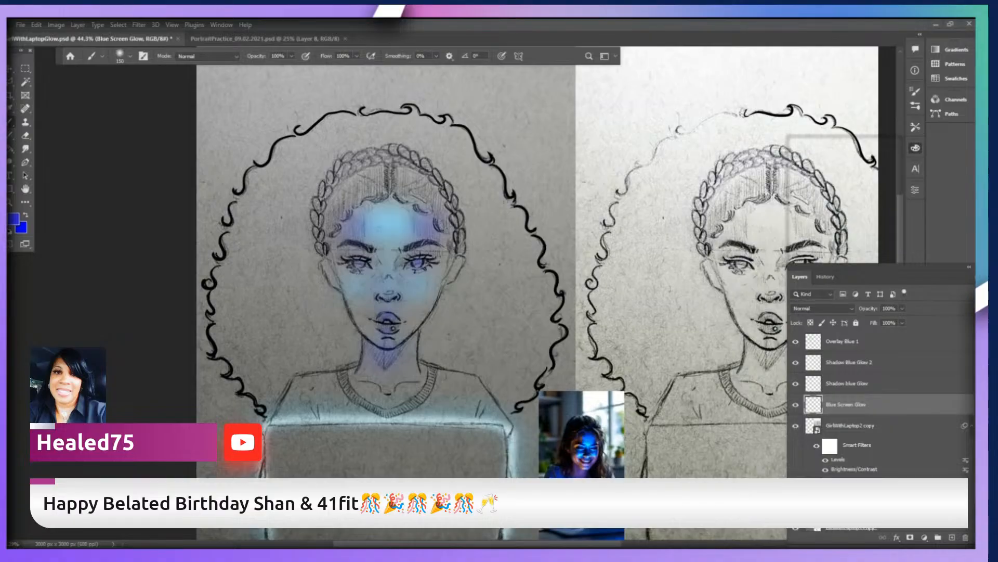
pyautogui.scroll(-3, 366, 362)
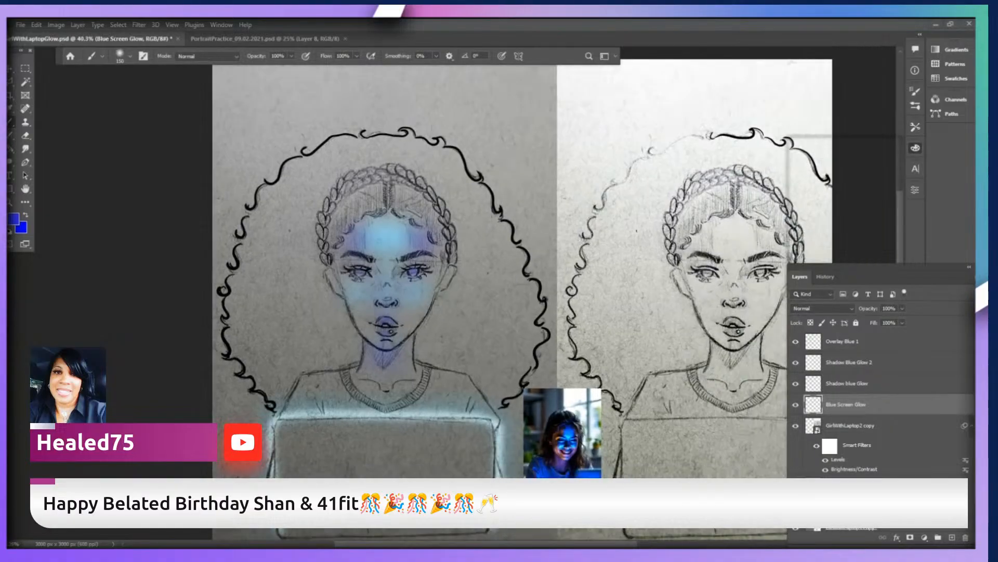
pyautogui.scroll(2, 384, 494)
pyautogui.scroll(1, 371, 502)
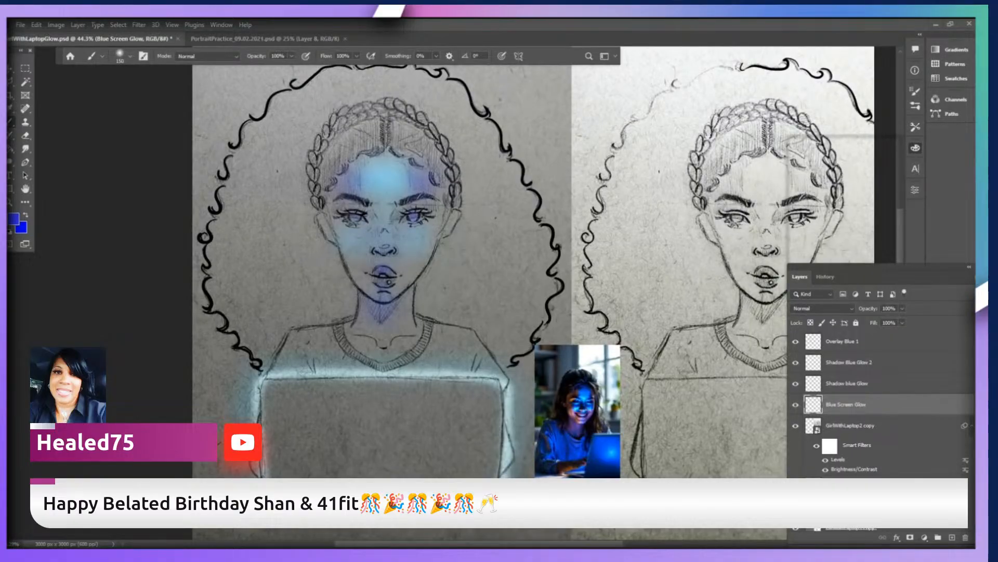
pyautogui.moveTo(510, 358); pyautogui.dragTo(518, 384)
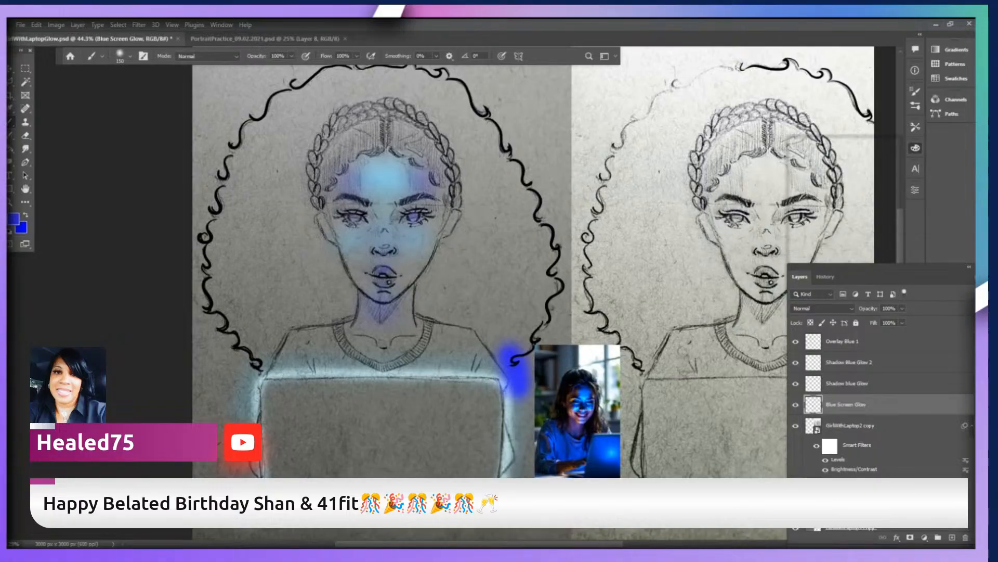
pyautogui.hotkey('ctrl', 'z')
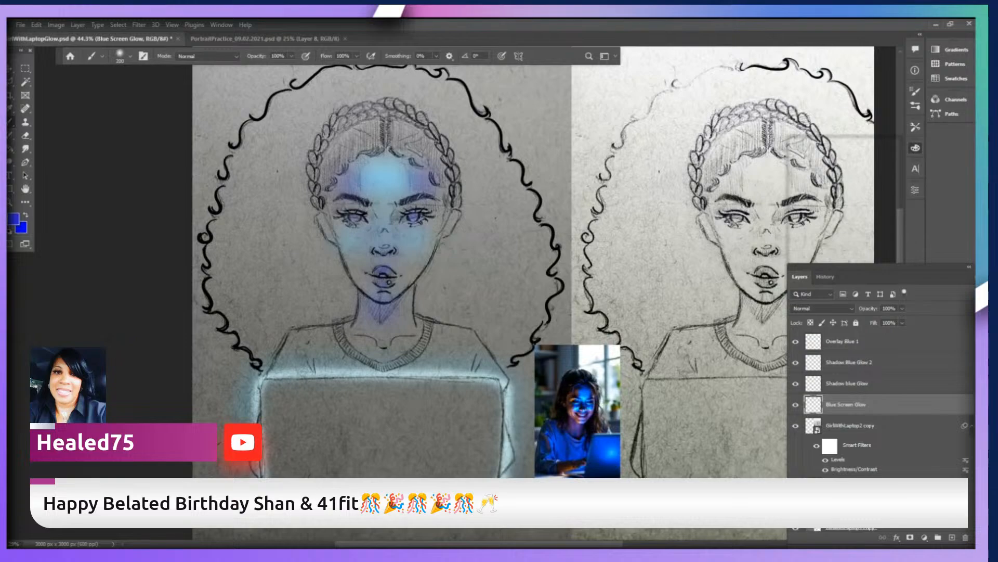
pyautogui.moveTo(497, 368); pyautogui.dragTo(483, 379)
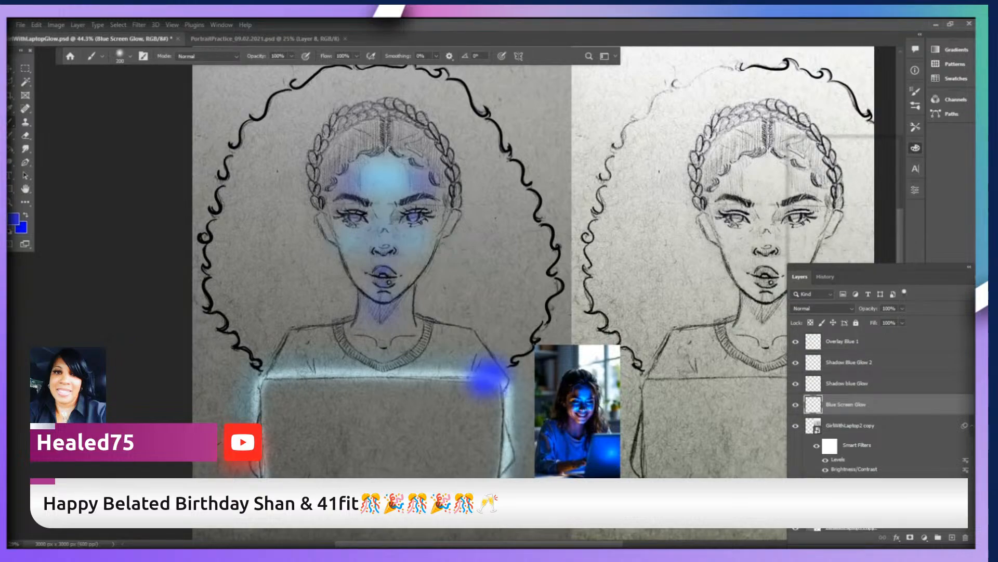
pyautogui.hotkey('ctrl', 'z')
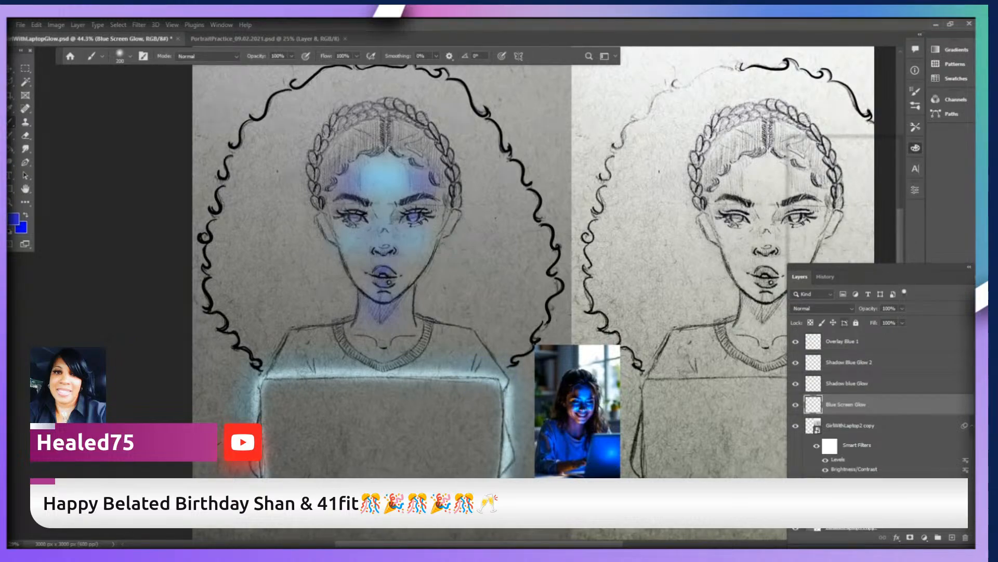
# Set the Blue Screen Glow layer's blend mode to Overlay.
pyautogui.click(822, 308)
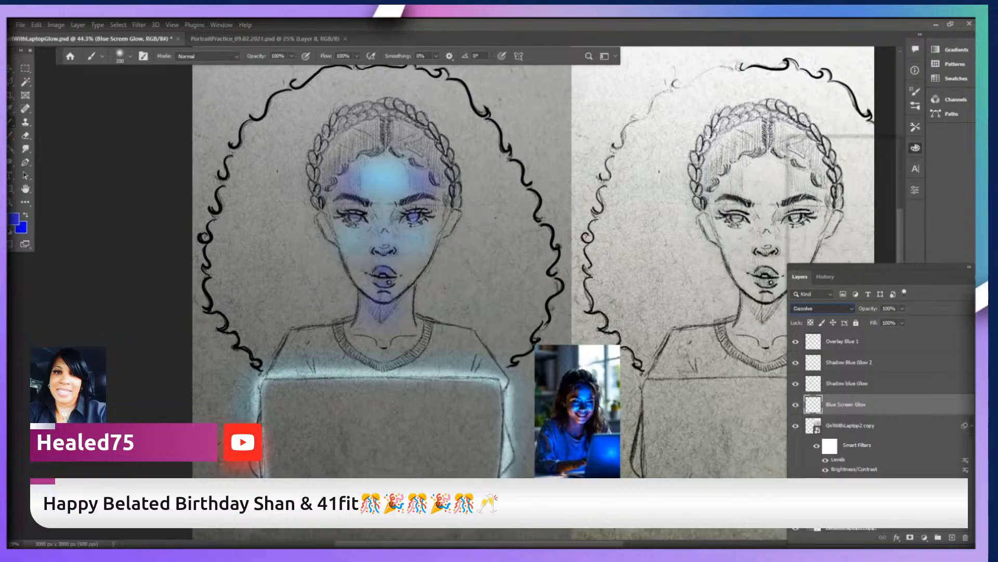
pyautogui.click(816, 395)
pyautogui.click(823, 308)
pyautogui.click(816, 388)
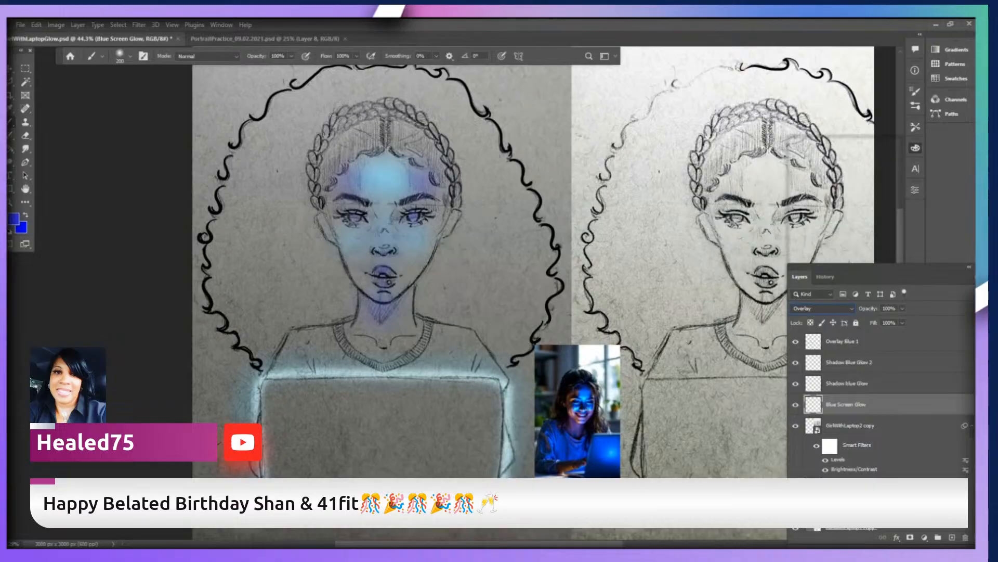
# Paint a wide deep blue band across the shirt and along both sides of the laptop with the soft brush at size 200.
pyautogui.moveTo(468, 354); pyautogui.dragTo(242, 364)
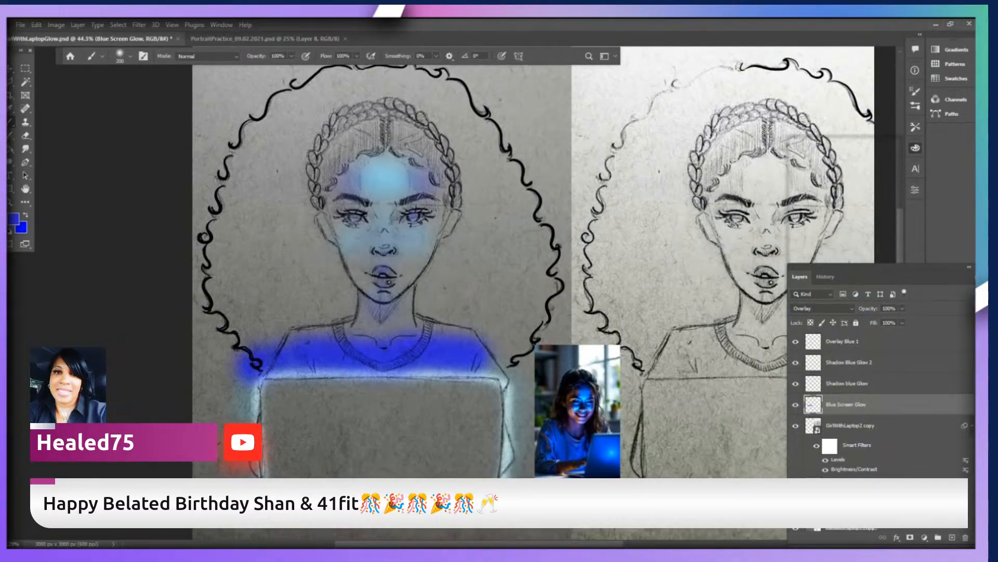
pyautogui.click(491, 358)
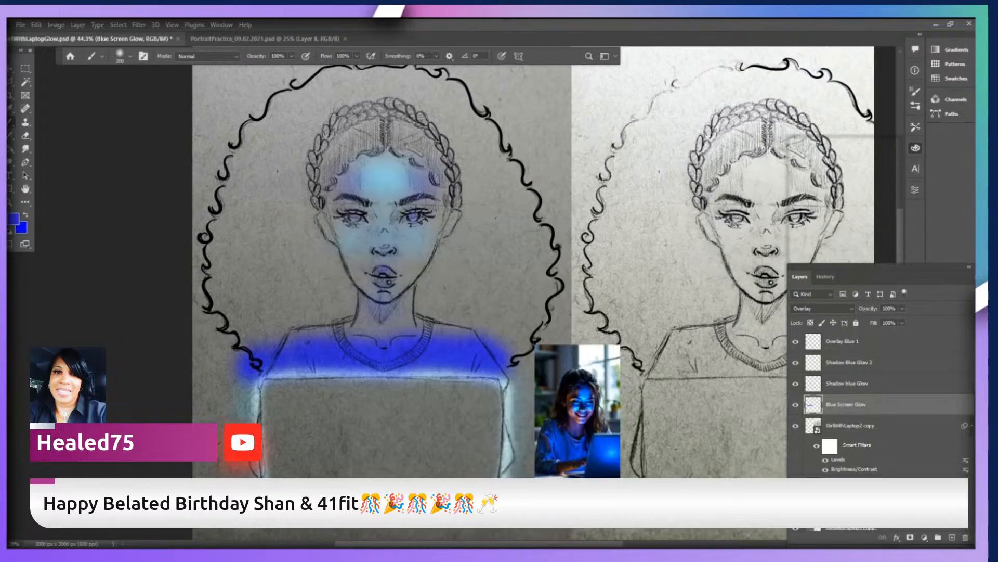
pyautogui.scroll(-2, 506, 345)
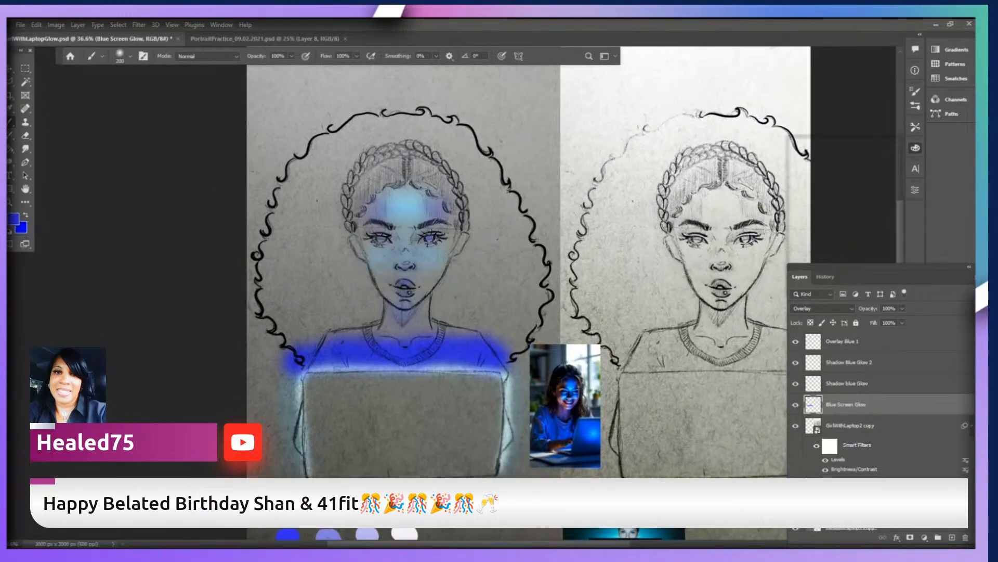
pyautogui.scroll(3, 411, 447)
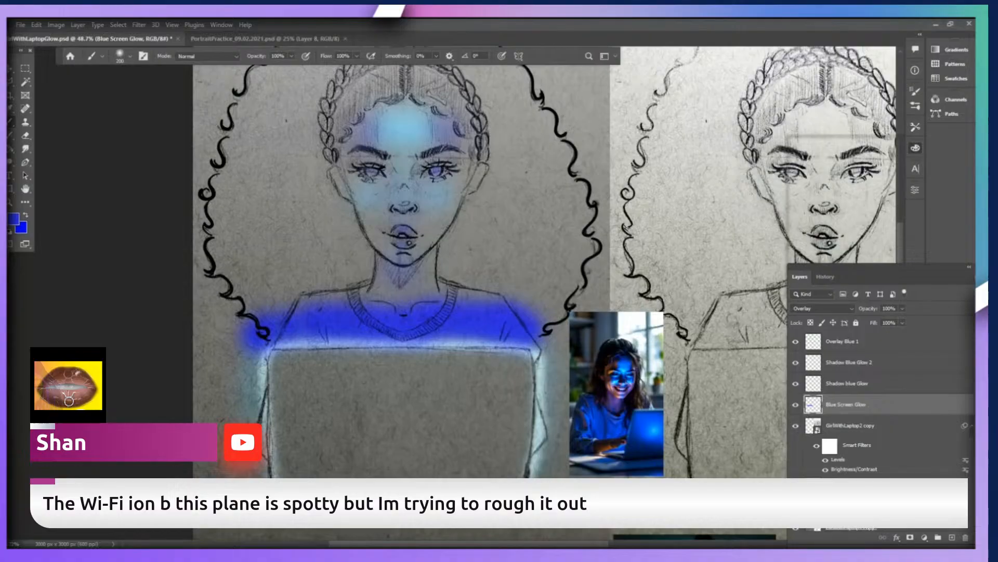
pyautogui.moveTo(520, 325)
pyautogui.mouseDown()
pyautogui.moveTo(573, 373)
pyautogui.moveTo(548, 468)
pyautogui.mouseUp()
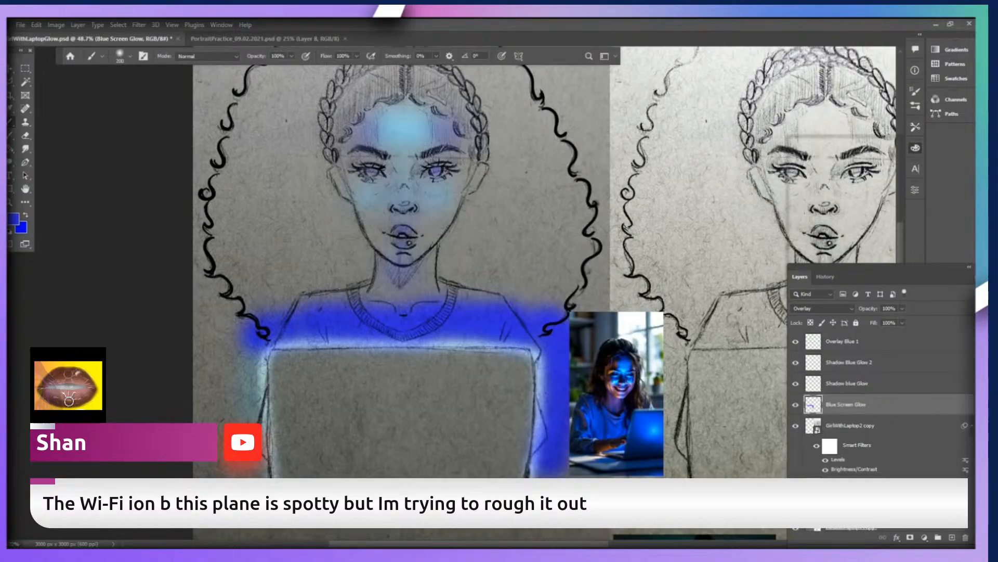
pyautogui.moveTo(260, 325)
pyautogui.mouseDown()
pyautogui.moveTo(232, 372)
pyautogui.moveTo(240, 471)
pyautogui.mouseUp()
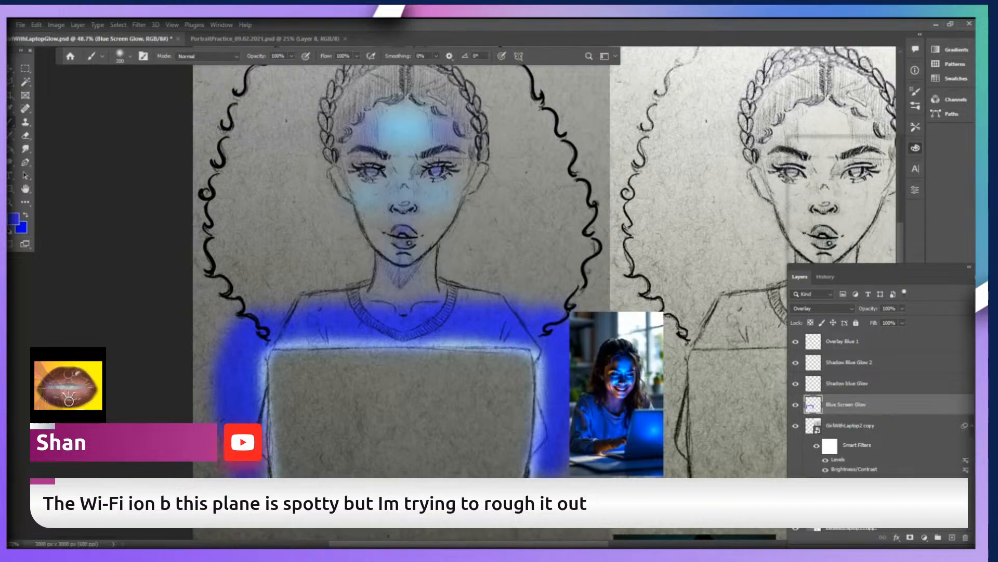
# Try deep blue spots inside the hair outline beside the face, and undo them.
pyautogui.click(537, 116)
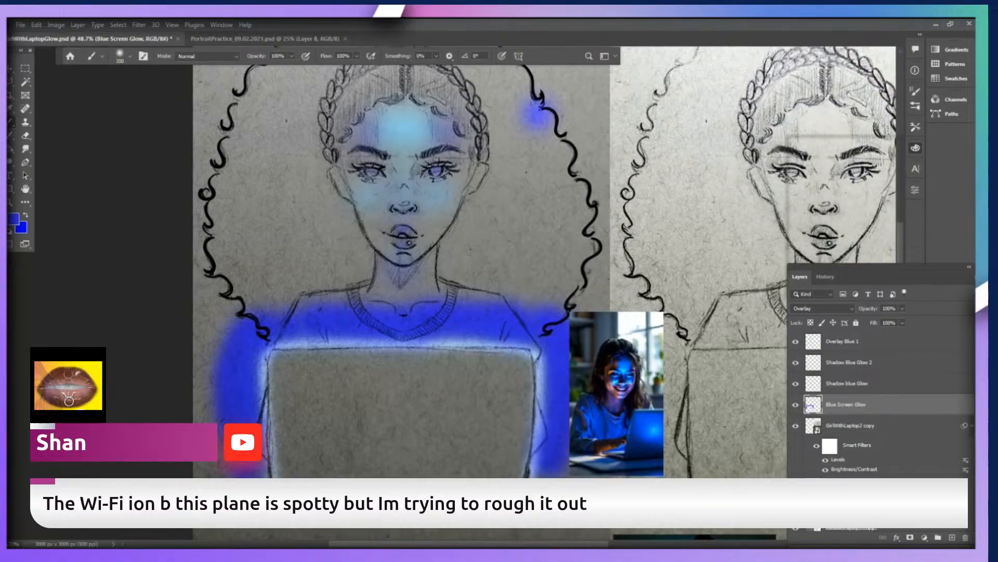
pyautogui.hotkey('ctrl', 'z')
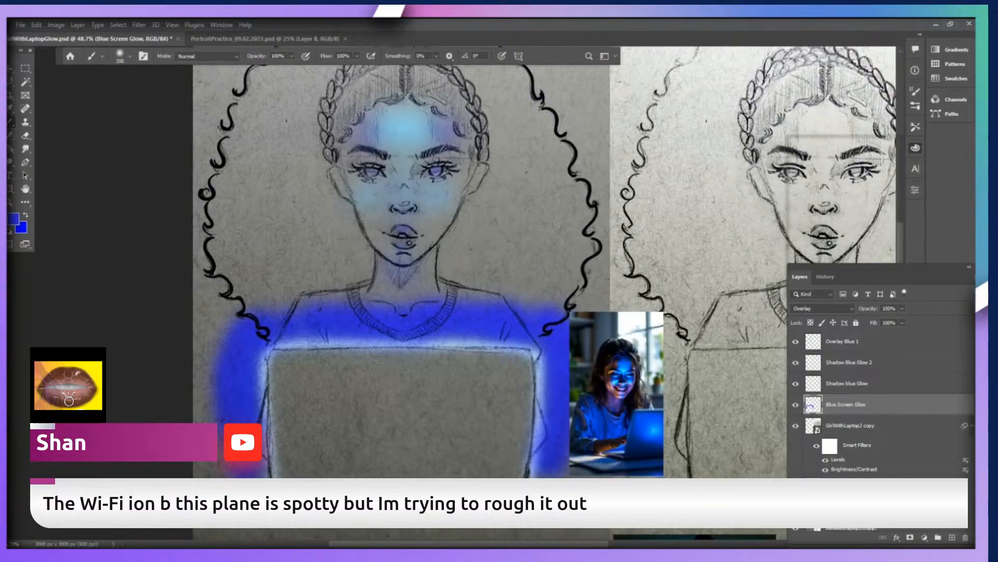
pyautogui.click(565, 273)
pyautogui.moveTo(566, 255)
pyautogui.mouseDown()
pyautogui.moveTo(565, 234)
pyautogui.moveTo(523, 214)
pyautogui.mouseUp()
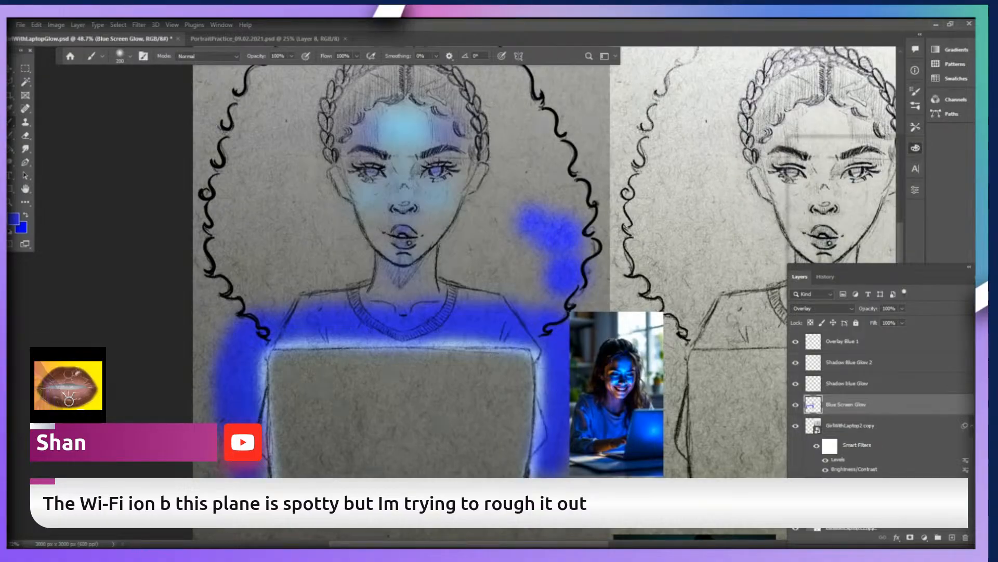
pyautogui.hotkey('ctrl', 'z')
pyautogui.hotkey('ctrl', 'z')
pyautogui.hotkey('ctrl', 'z')
pyautogui.hotkey('ctrl', 'z')
pyautogui.hotkey('ctrl', 'z')
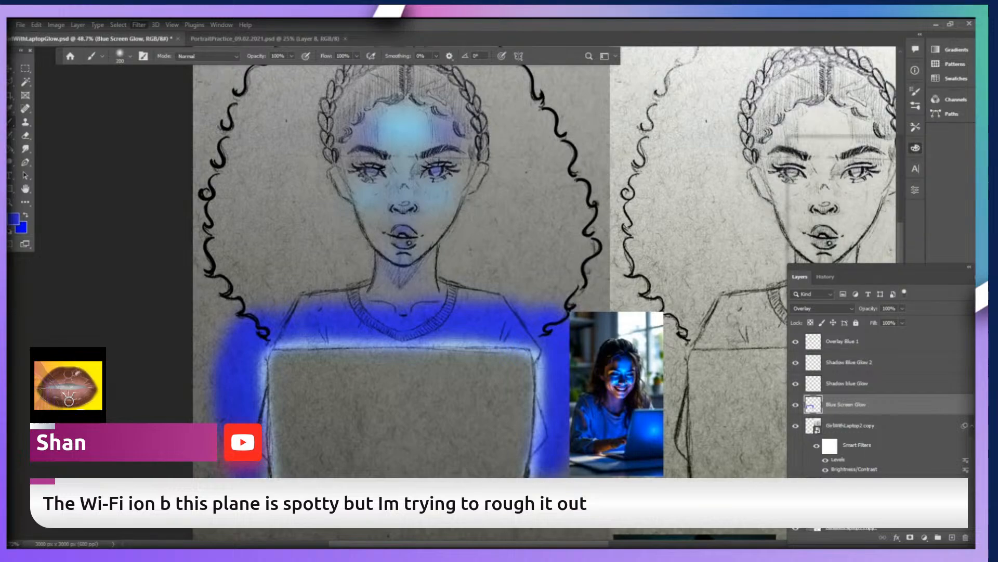
# Undo the wide deep blue strokes across the shirt and beside the laptop on the Blue Screen Glow layer.
pyautogui.press('h')
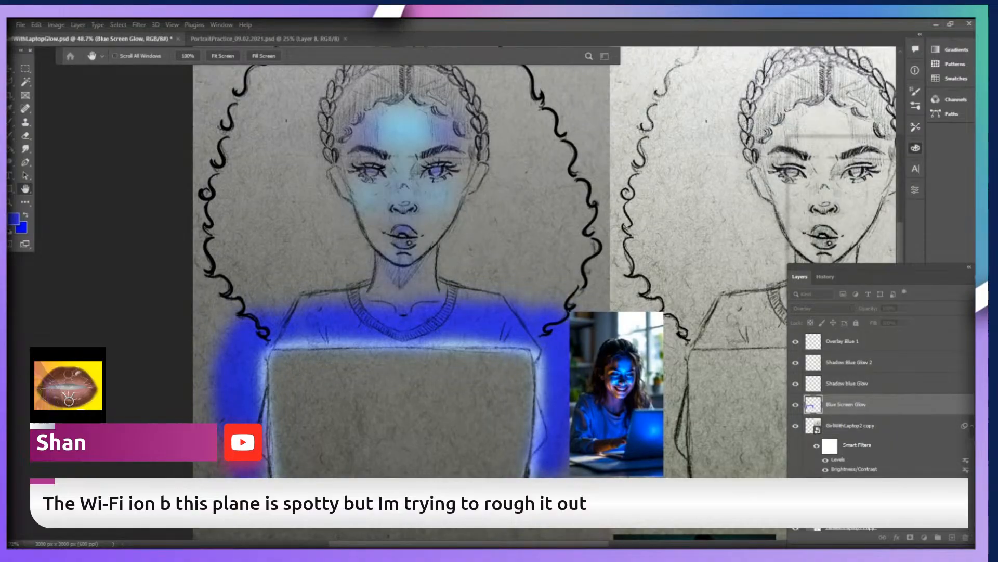
pyautogui.press('b')
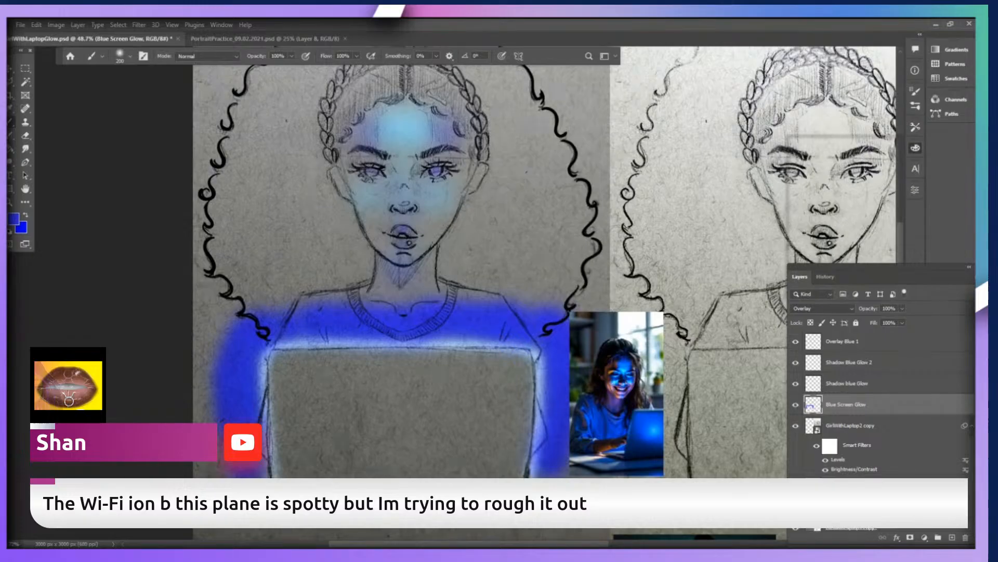
pyautogui.hotkey('ctrl', 'z')
pyautogui.hotkey('ctrl', 'z')
pyautogui.hotkey('ctrl', 'z')
pyautogui.hotkey('ctrl', 'z')
pyautogui.hotkey('ctrl', 'z')
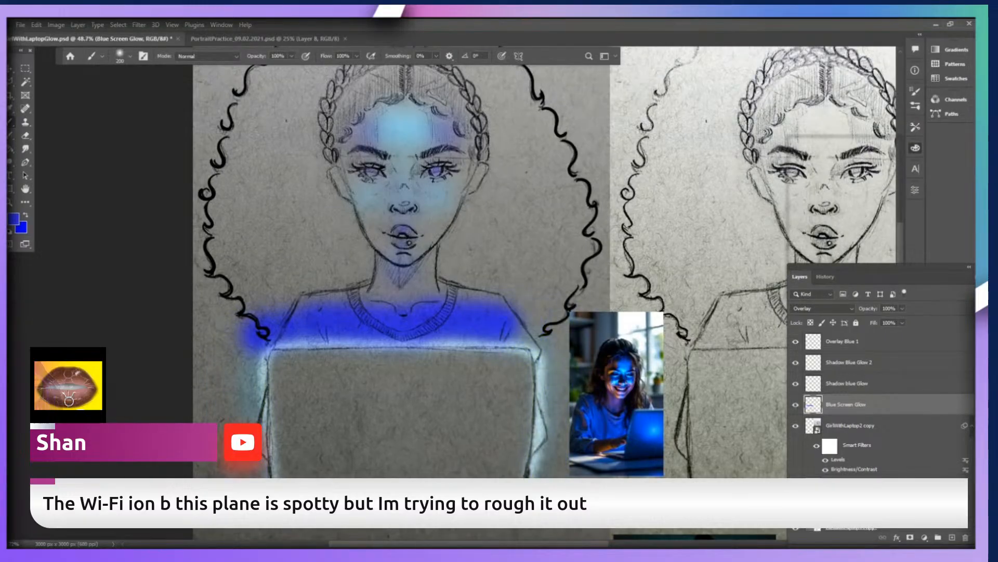
pyautogui.hotkey('ctrl', 'z')
pyautogui.hotkey('ctrl', 'z')
pyautogui.hotkey('ctrl', 'z')
pyautogui.hotkey('ctrl', 'z')
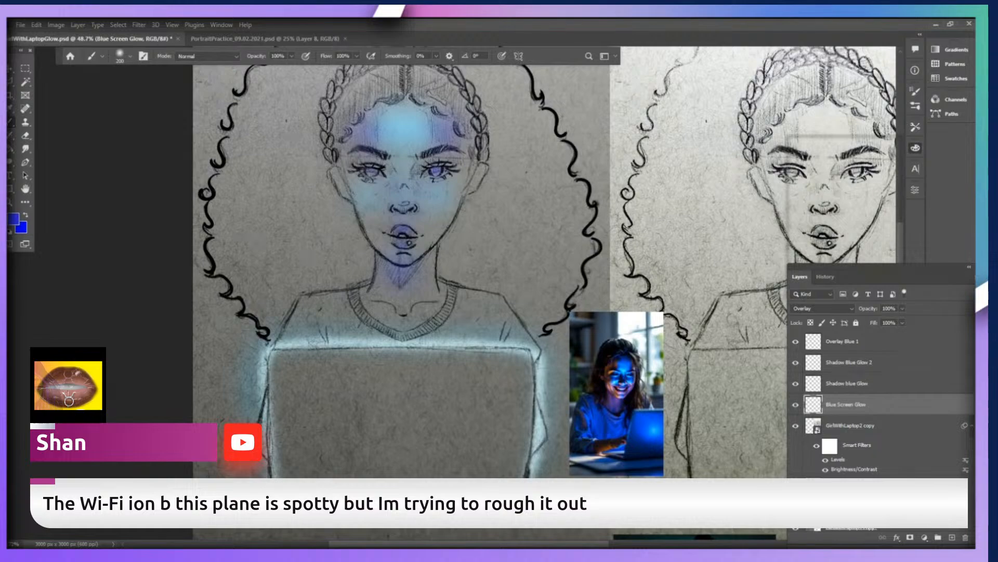
# Paint a narrower deep blue band along the laptop's top edge and both sides with a smaller soft brush.
pyautogui.press('[')
pyautogui.press('[')
pyautogui.press('[')
pyautogui.press('[')
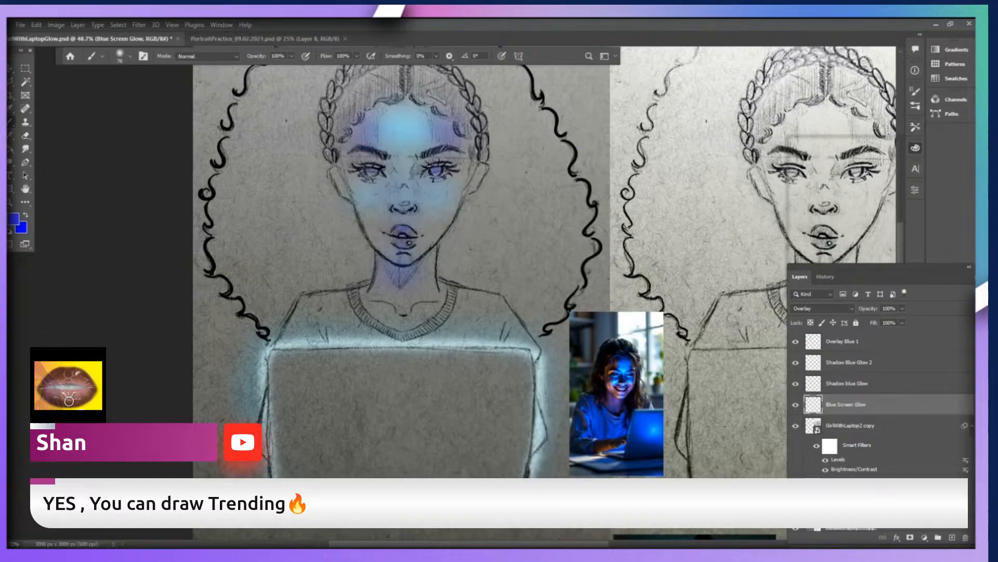
pyautogui.moveTo(549, 343)
pyautogui.mouseDown()
pyautogui.moveTo(555, 394)
pyautogui.moveTo(554, 369)
pyautogui.moveTo(544, 471)
pyautogui.mouseUp()
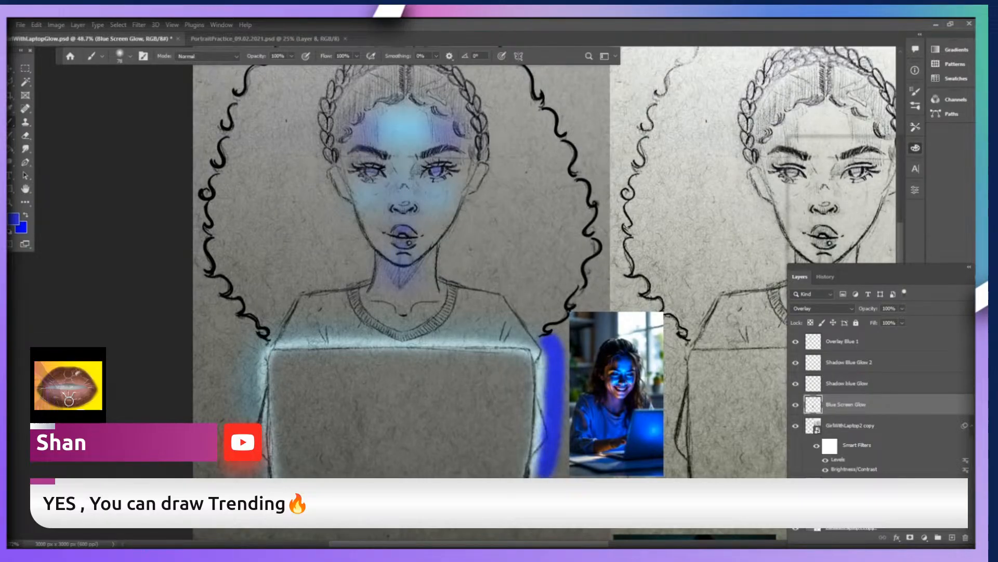
pyautogui.moveTo(546, 337)
pyautogui.mouseDown()
pyautogui.moveTo(286, 334)
pyautogui.moveTo(262, 337)
pyautogui.moveTo(253, 378)
pyautogui.mouseUp()
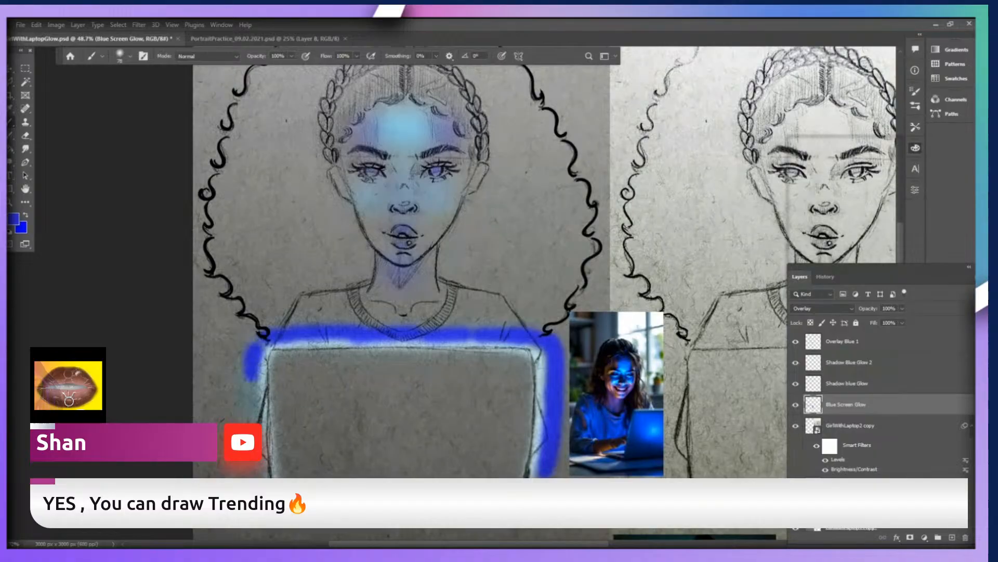
pyautogui.moveTo(260, 338)
pyautogui.mouseDown()
pyautogui.moveTo(253, 390)
pyautogui.moveTo(264, 478)
pyautogui.mouseUp()
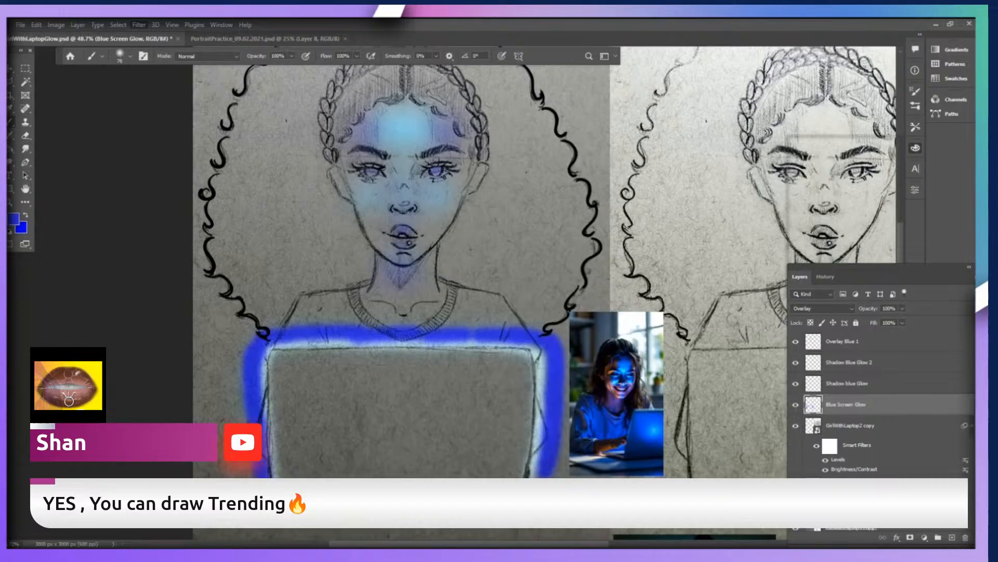
# Blur the deep blue band around the laptop into a soft screen glow, and switch to the Move tool.
pyautogui.press('space')
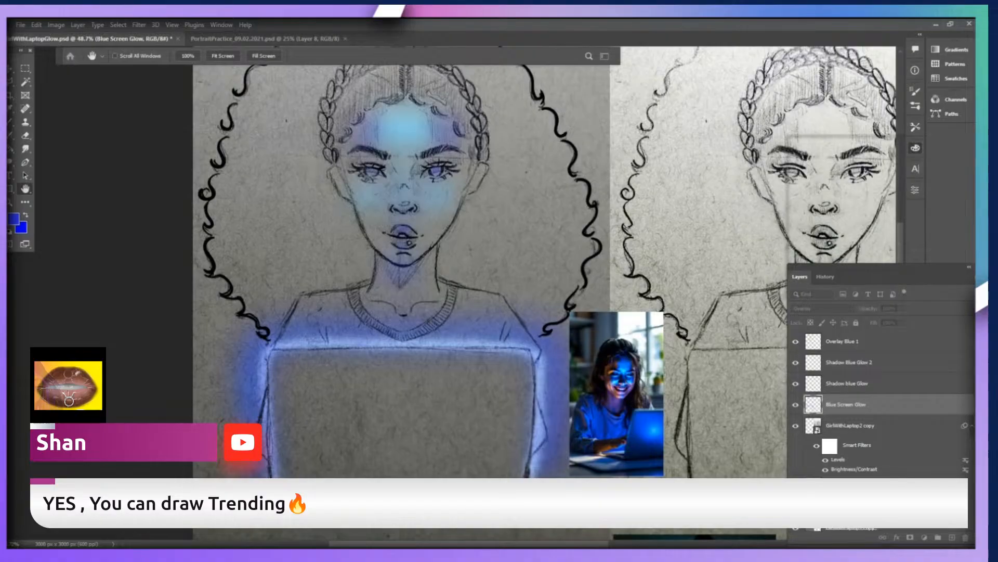
pyautogui.press('b')
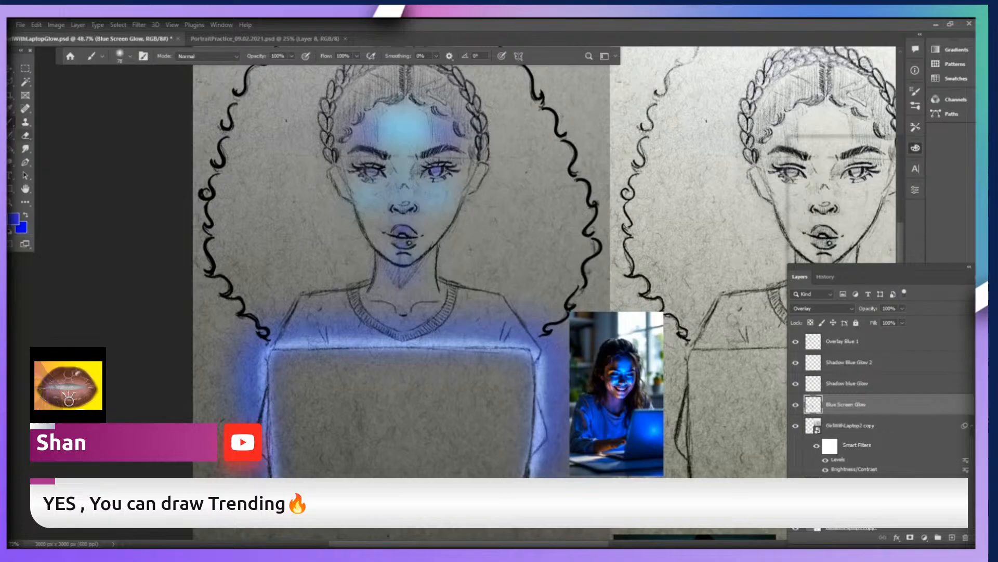
pyautogui.click(25, 149)
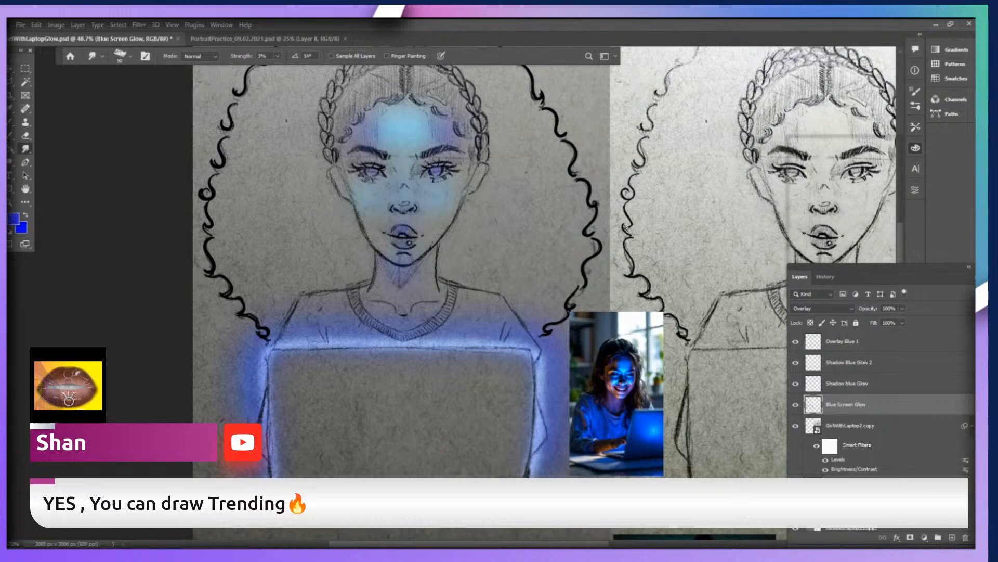
pyautogui.press('v')
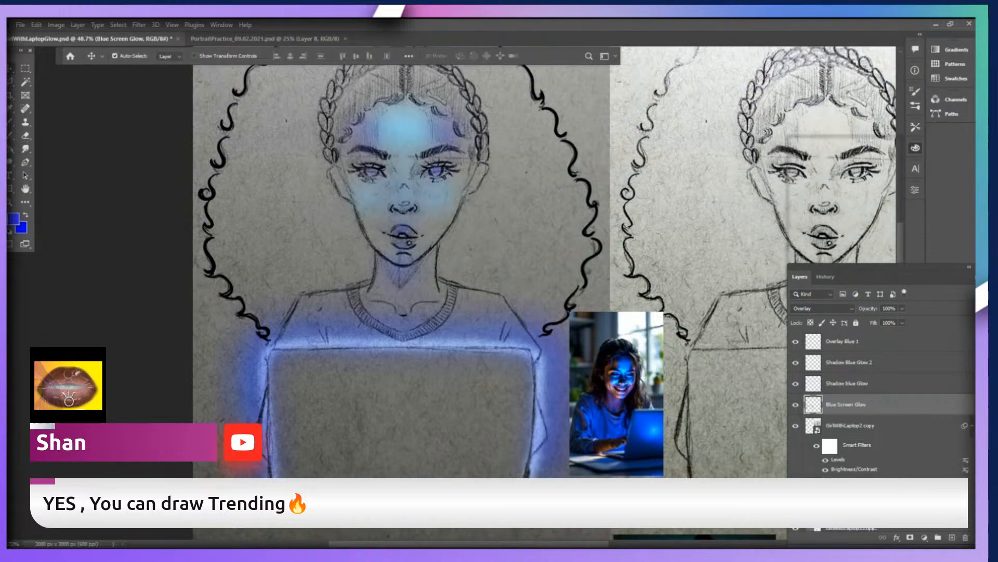
# Move the photo of the smiling girl up beside the drawn face, and select the Blue Screen Glow layer with the Smudge tool.
pyautogui.moveTo(619, 354); pyautogui.dragTo(615, 167)
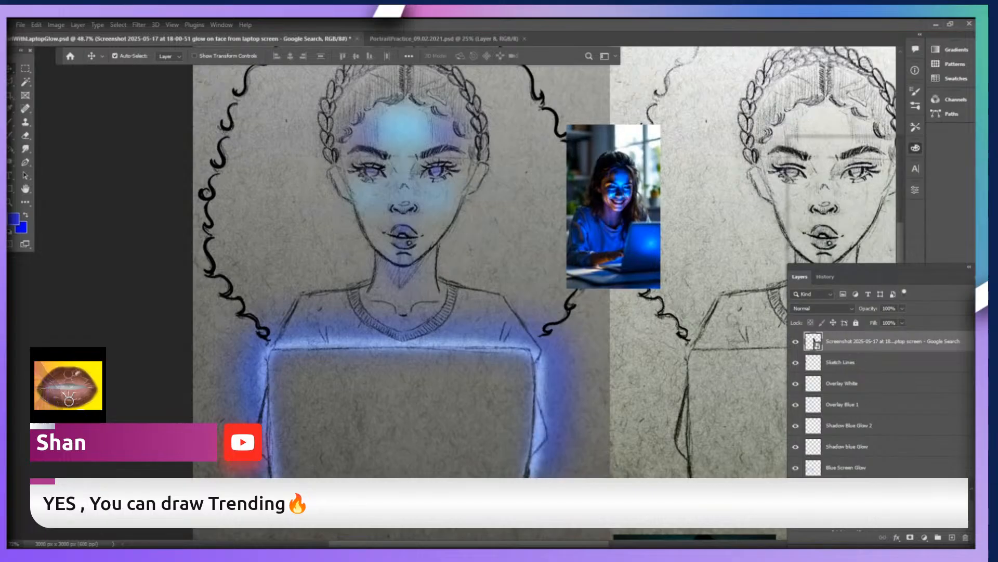
pyautogui.click(25, 148)
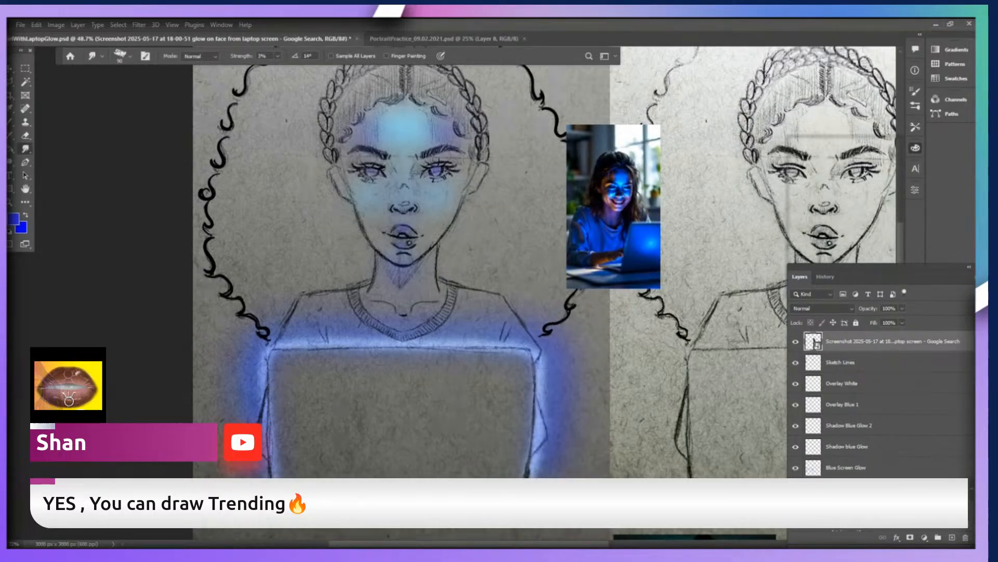
pyautogui.click(846, 467)
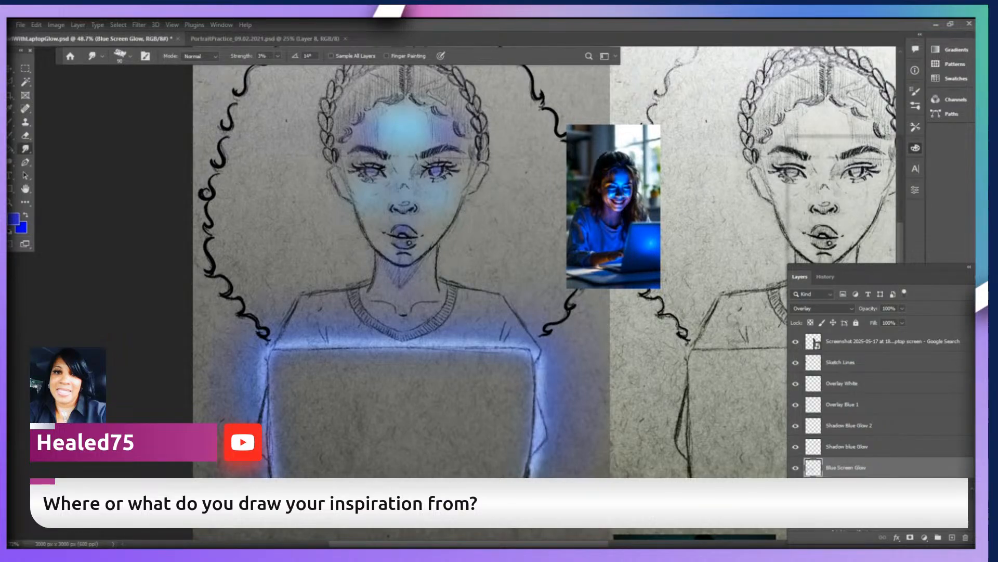
# Examine what the Overlay White, Shadow Blue Glow 2 and Blue Screen Glow layers add by hiding and showing each one.
pyautogui.click(847, 447)
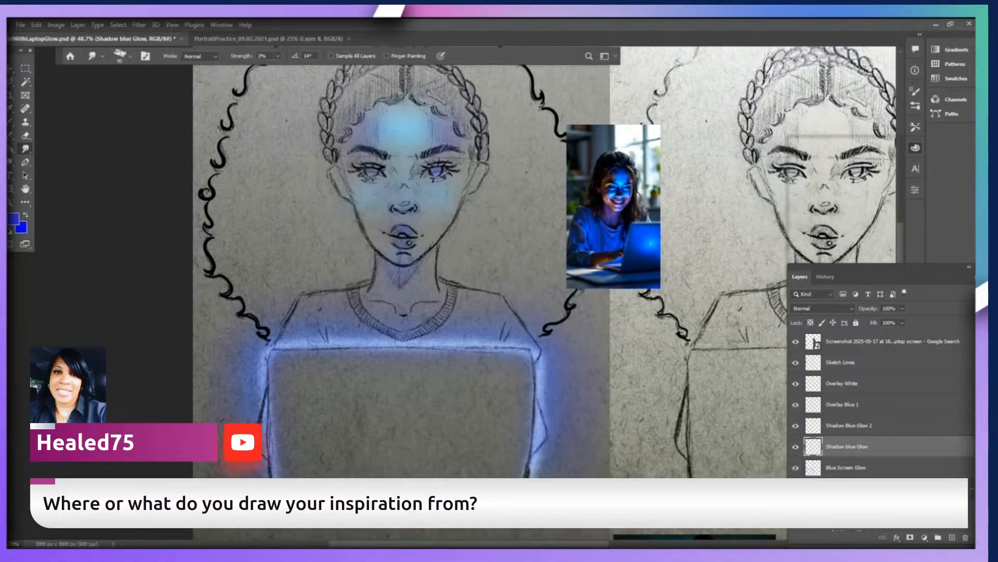
pyautogui.click(846, 468)
pyautogui.click(795, 467)
pyautogui.click(796, 468)
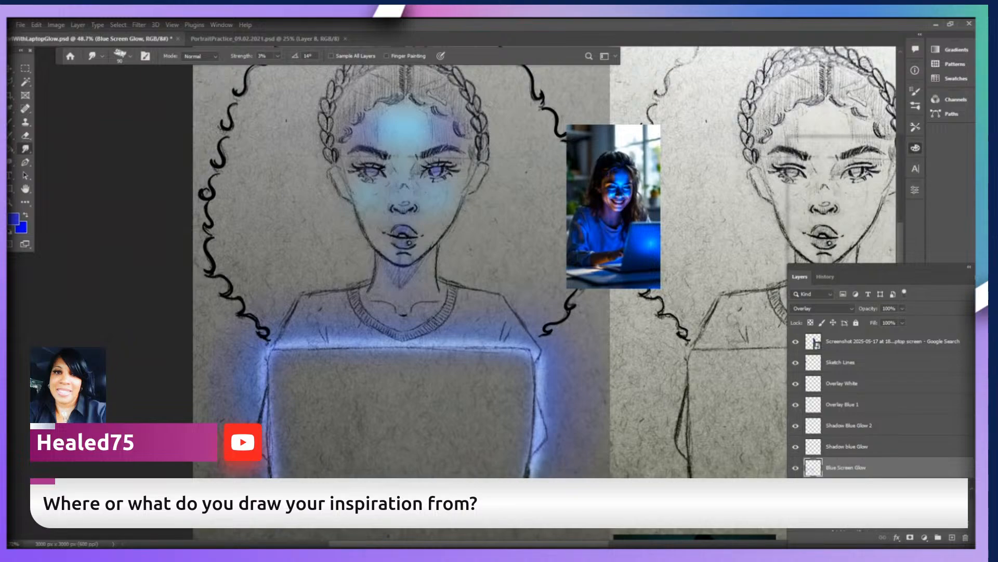
pyautogui.click(843, 404)
pyautogui.click(842, 383)
pyautogui.click(795, 384)
pyautogui.click(795, 383)
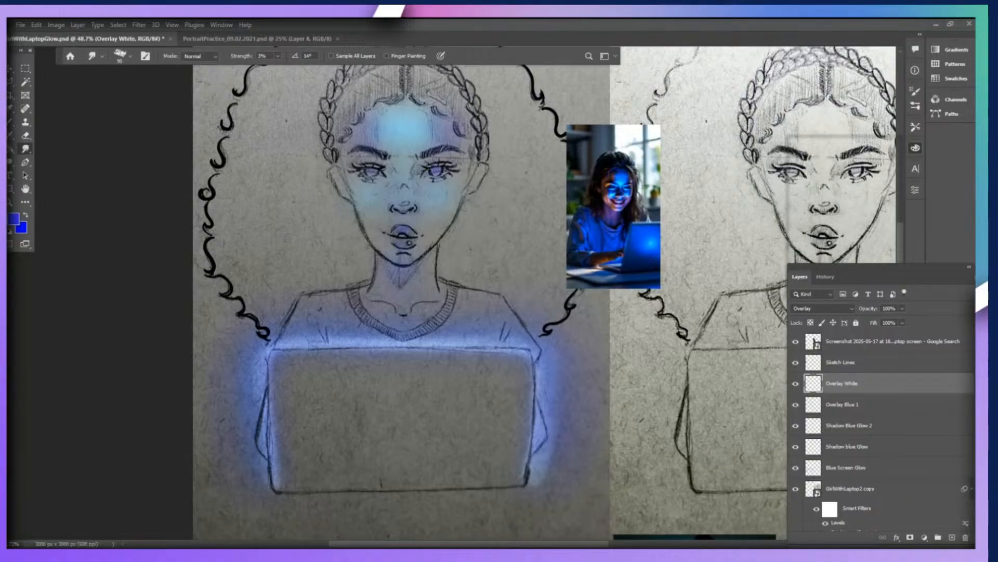
pyautogui.click(795, 425)
pyautogui.click(796, 426)
pyautogui.click(847, 446)
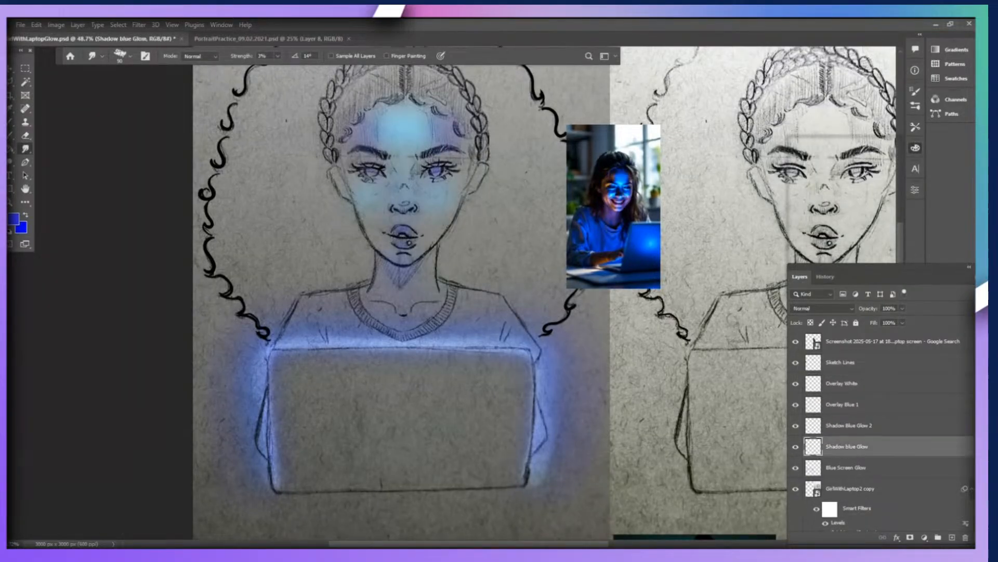
pyautogui.click(846, 467)
pyautogui.click(796, 467)
pyautogui.click(796, 468)
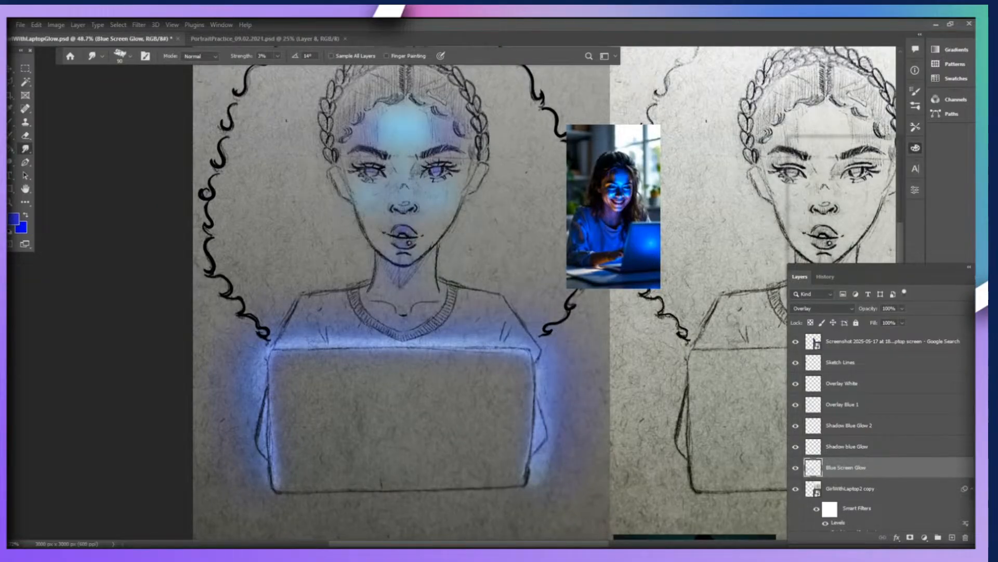
# Compare the face and laptop glow with the two shadow glow layers, Overlay Blue 1 and Overlay White hidden and shown.
pyautogui.click(795, 447)
pyautogui.click(795, 447)
pyautogui.click(796, 425)
pyautogui.click(796, 425)
pyautogui.click(796, 405)
pyautogui.click(796, 404)
pyautogui.click(796, 384)
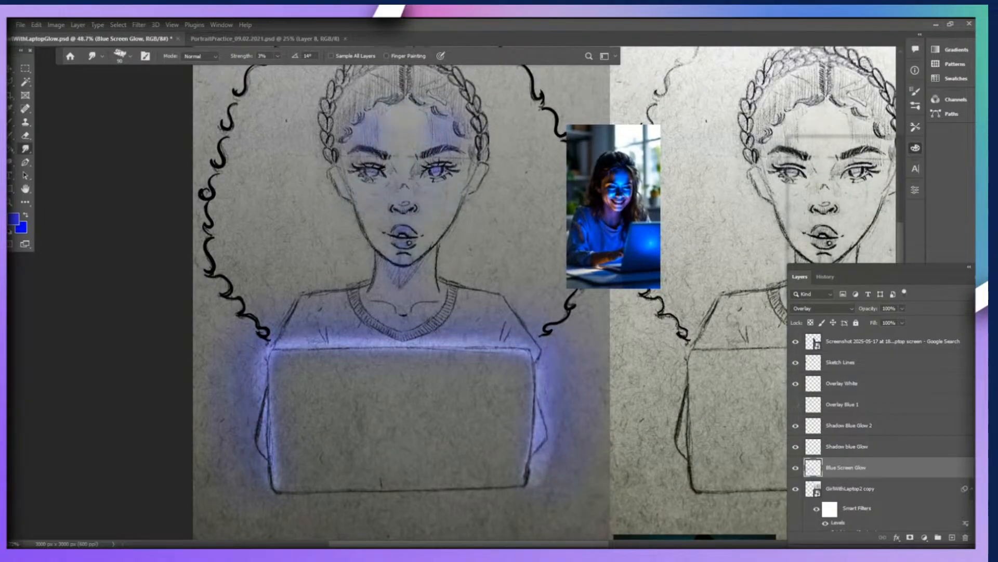
pyautogui.click(796, 384)
pyautogui.click(842, 404)
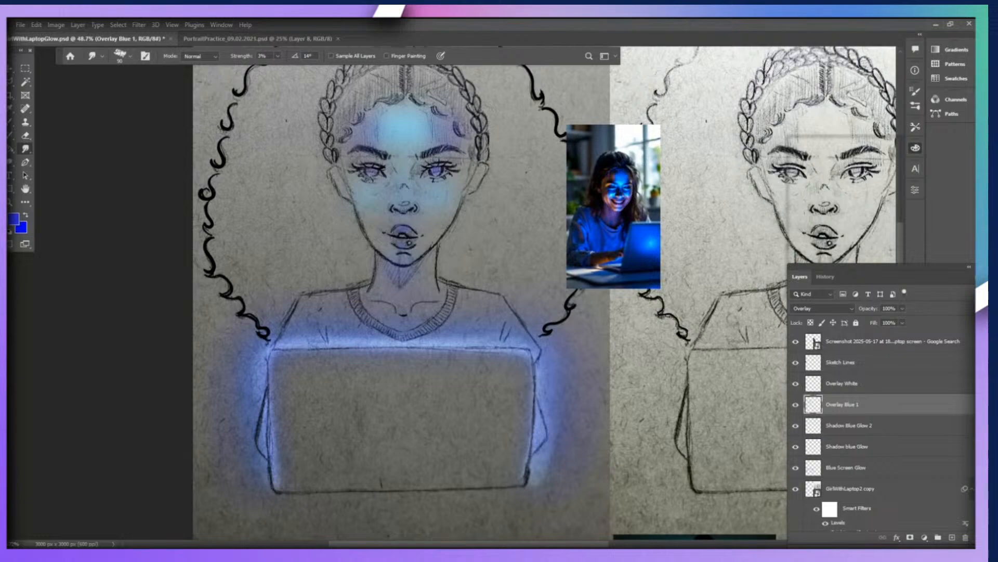
pyautogui.click(843, 384)
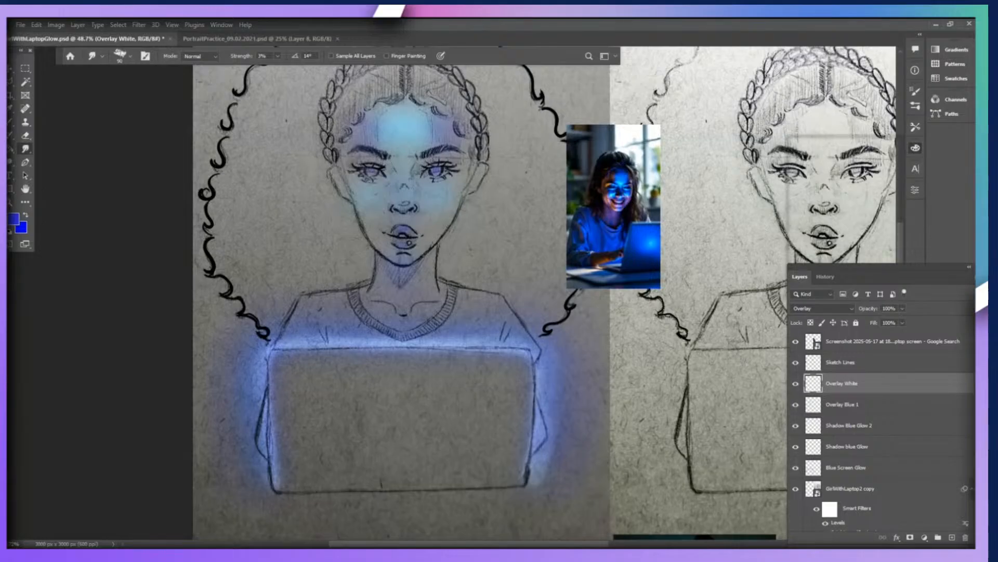
pyautogui.click(843, 405)
pyautogui.click(796, 405)
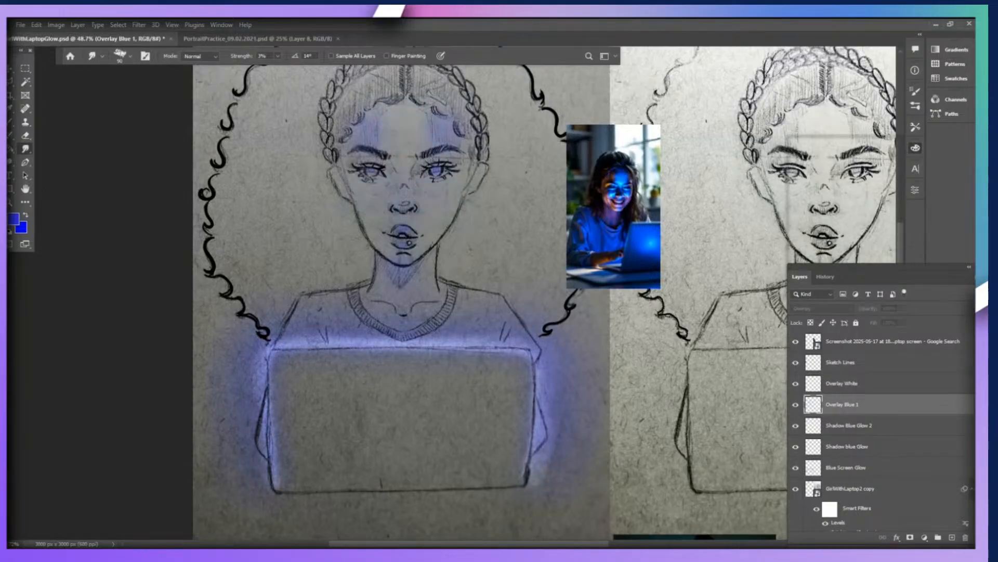
pyautogui.click(796, 405)
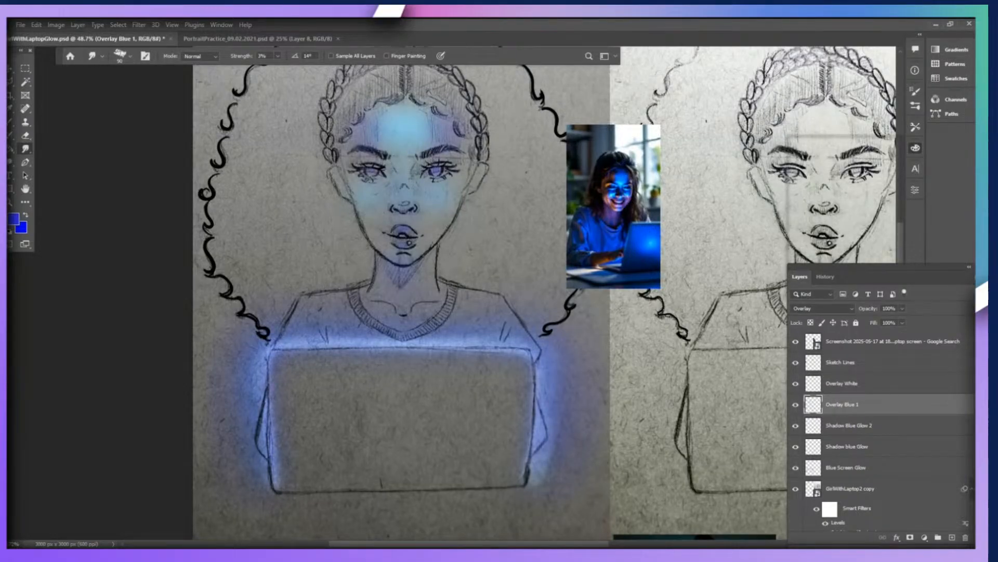
# Check the effect of Shadow Blue Glow 2, and add a new layer named Under Eye Shadow directly above it.
pyautogui.click(849, 425)
pyautogui.click(796, 425)
pyautogui.click(796, 426)
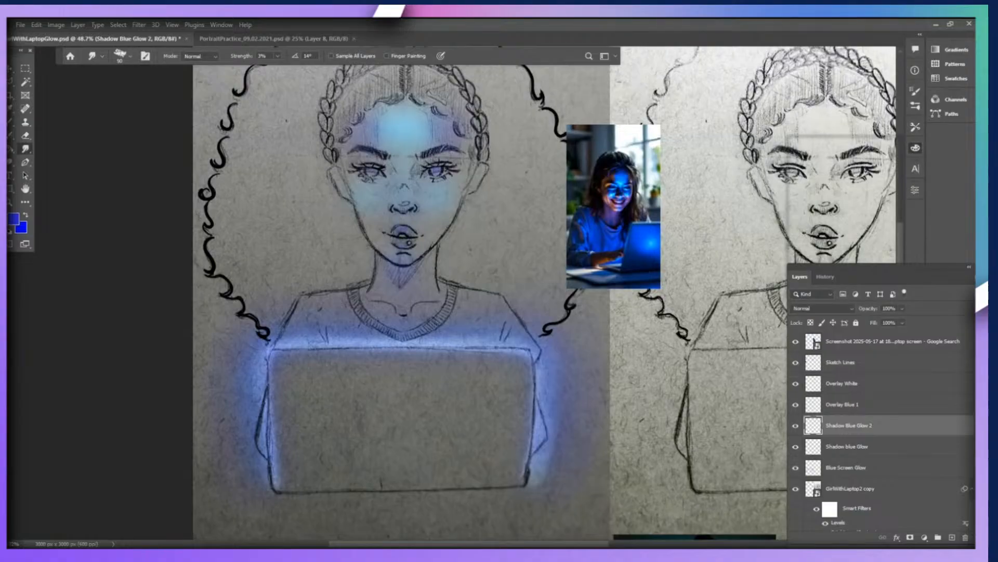
pyautogui.click(796, 425)
pyautogui.click(796, 425)
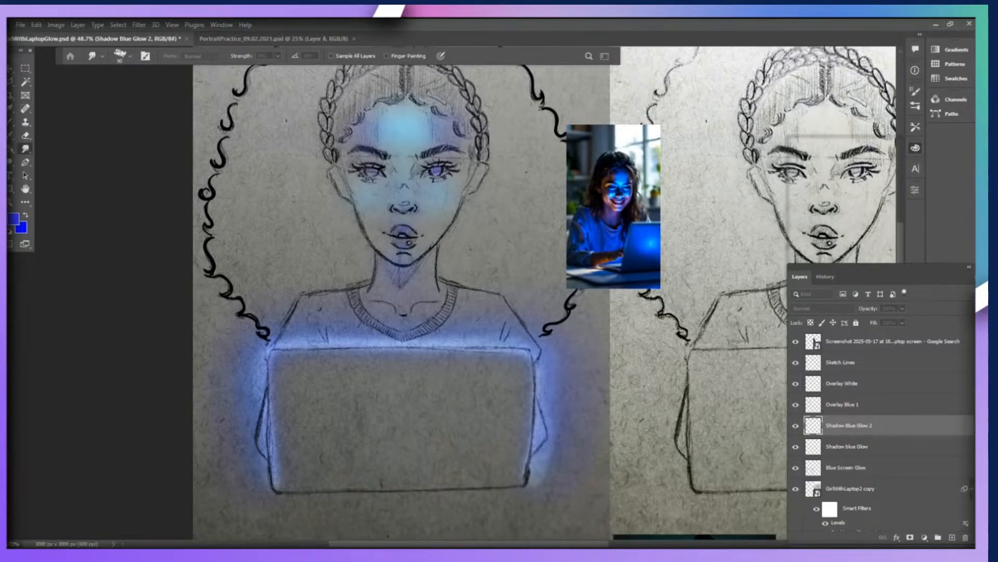
pyautogui.press('Return')
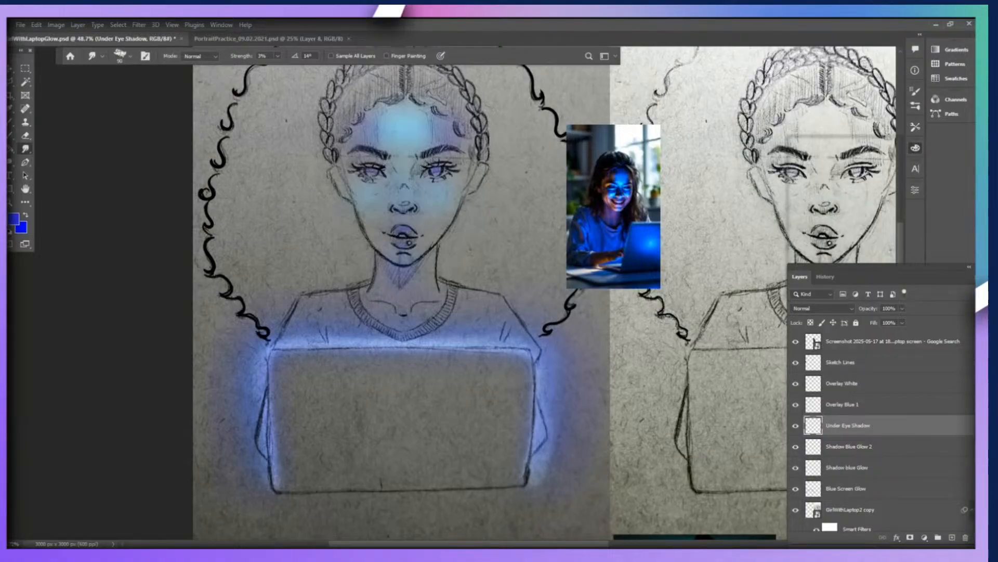
# Set the Under Eye Shadow layer's blend mode to Overlay.
pyautogui.click(823, 308)
pyautogui.press('Up')
pyautogui.press('Up')
pyautogui.press('Up')
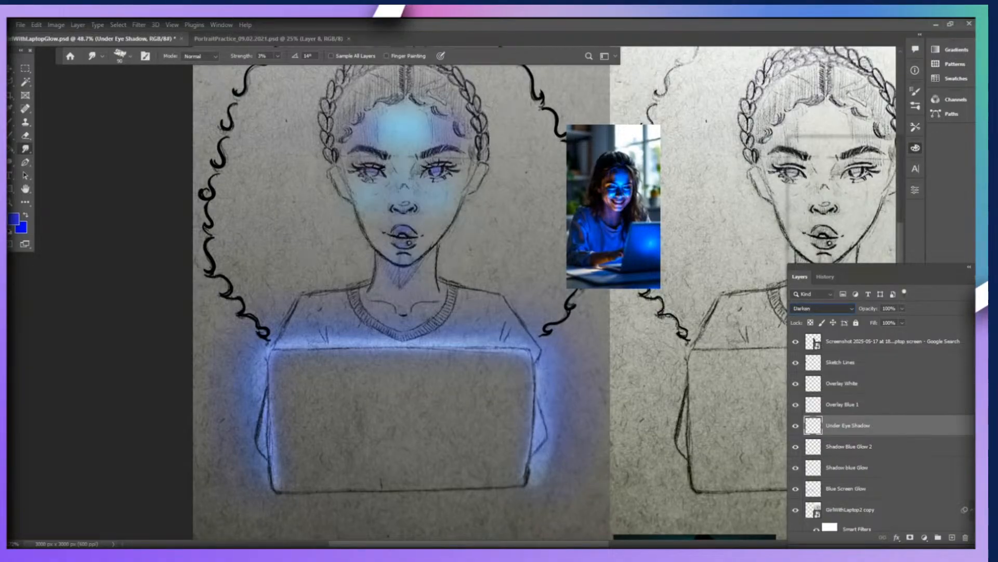
pyautogui.press('Down')
pyautogui.press('Down')
pyautogui.press('Down')
pyautogui.press('Down')
pyautogui.press('Down')
pyautogui.press('Down')
pyautogui.press('Down')
pyautogui.press('Down')
pyautogui.press('Down')
pyautogui.press('Down')
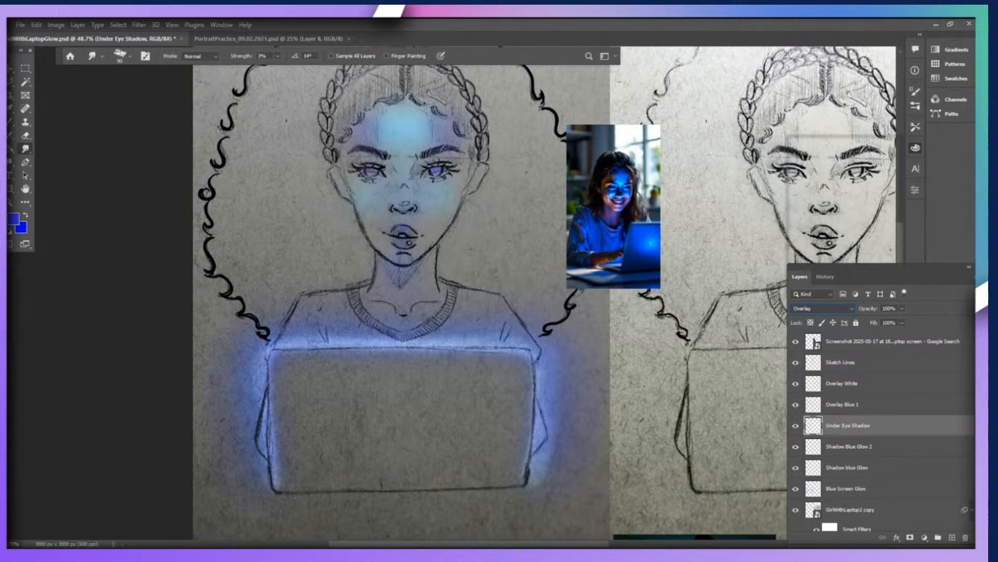
# Switch to a soft brush in the current deep blue, and reduce its size to fit the area under the eyes.
pyautogui.scroll(10, 400, 292)
pyautogui.scroll(-6, 401, 291)
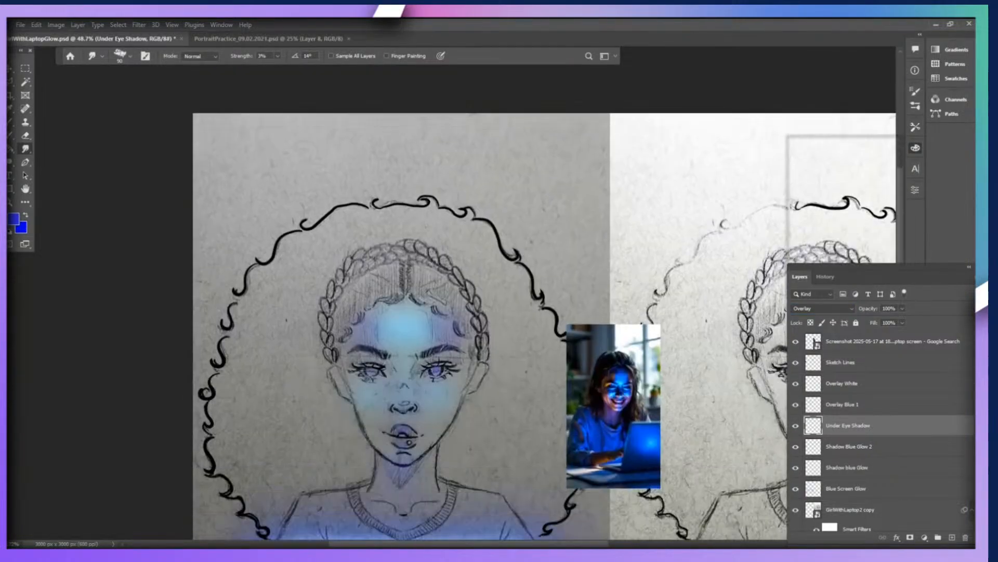
pyautogui.press('i')
pyautogui.scroll(-6, 400, 292)
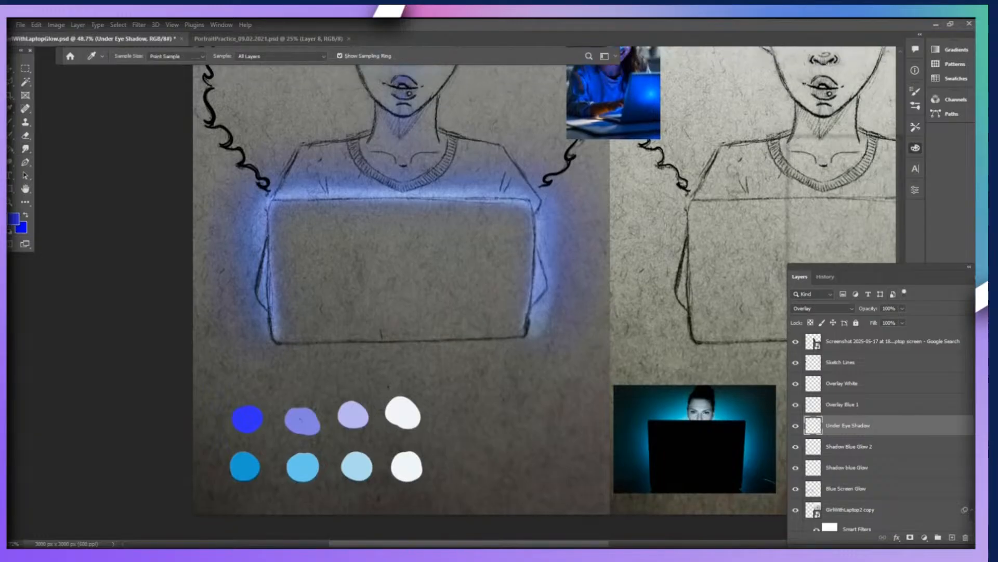
pyautogui.press('b')
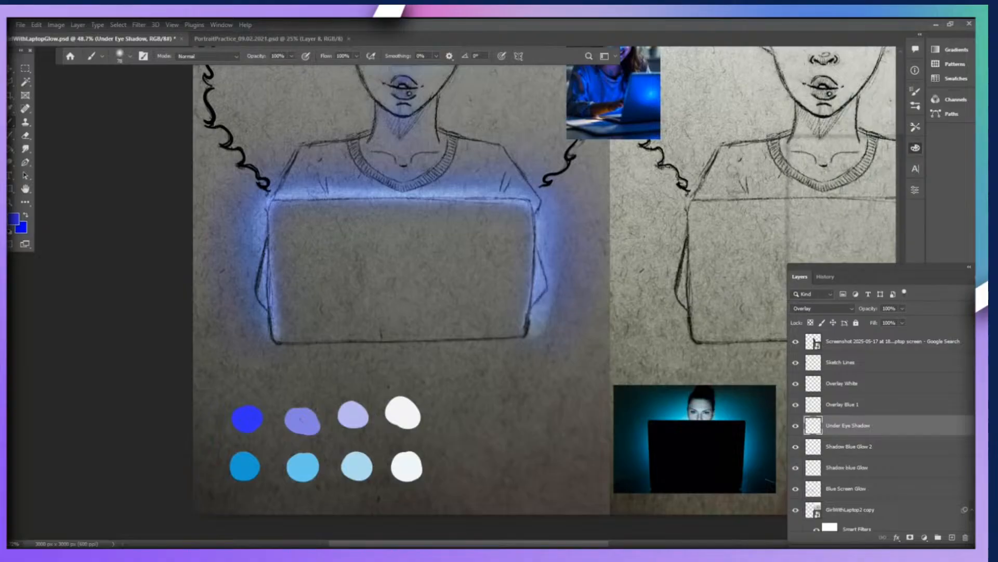
pyautogui.scroll(8, 489, 291)
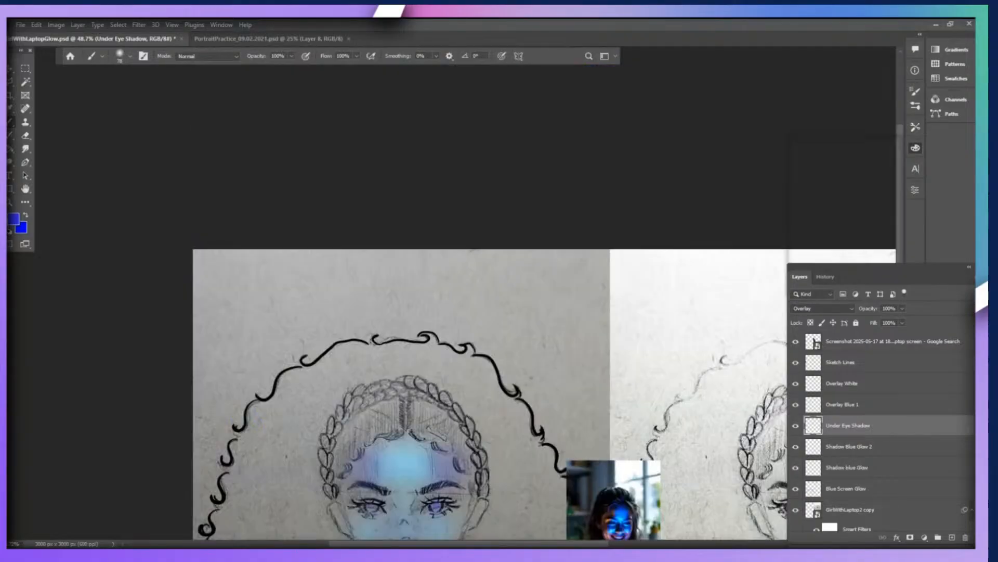
pyautogui.scroll(-5, 489, 333)
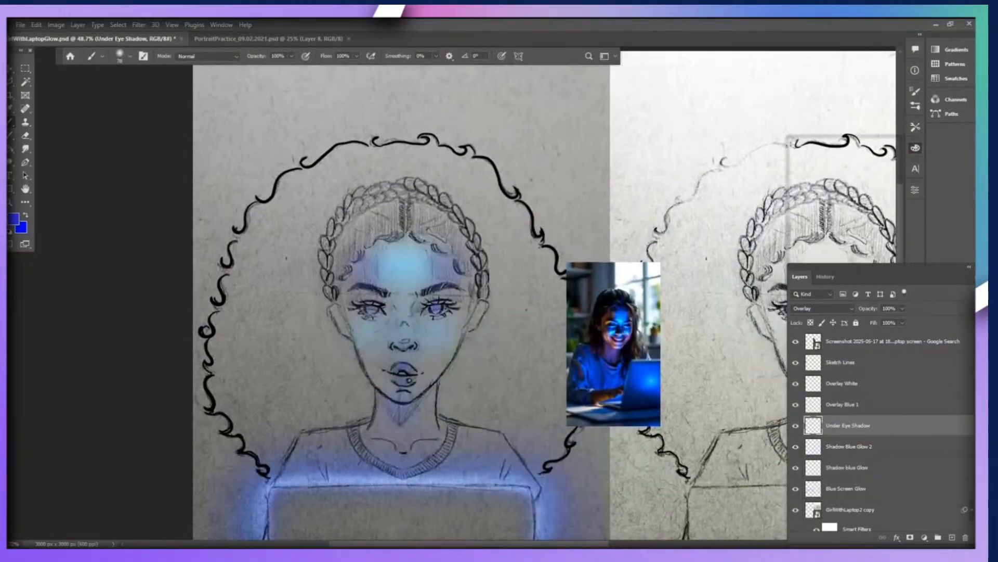
pyautogui.scroll(-1, 488, 301)
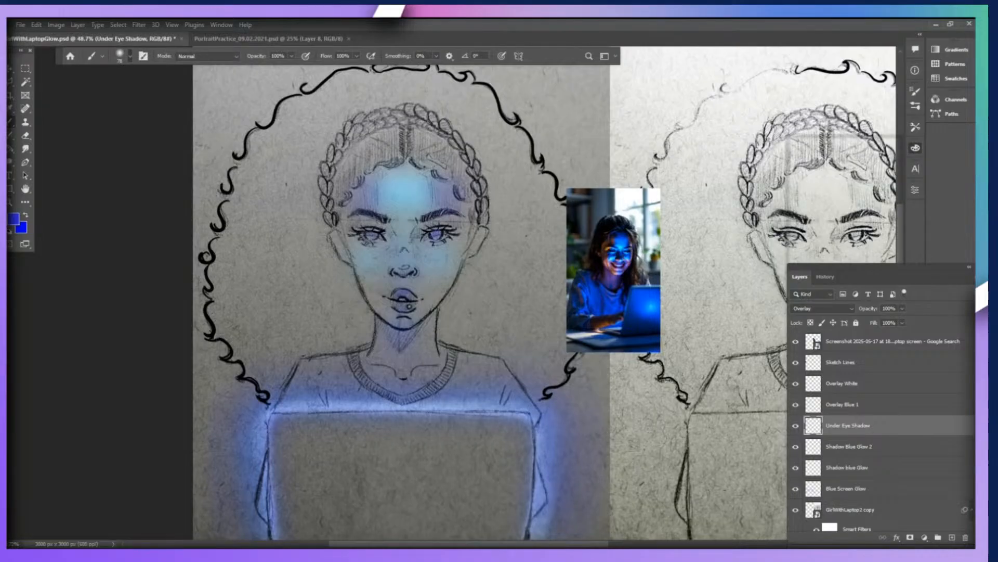
pyautogui.press('[')
pyautogui.press('[')
pyautogui.press('[')
pyautogui.press('[')
# Try small deep blue spots under both eyes on the Under Eye Shadow layer, and undo them.
pyautogui.moveTo(426, 248)
pyautogui.mouseDown()
pyautogui.moveTo(441, 253)
pyautogui.moveTo(372, 253)
pyautogui.moveTo(382, 244)
pyautogui.mouseUp()
pyautogui.click(25, 149)
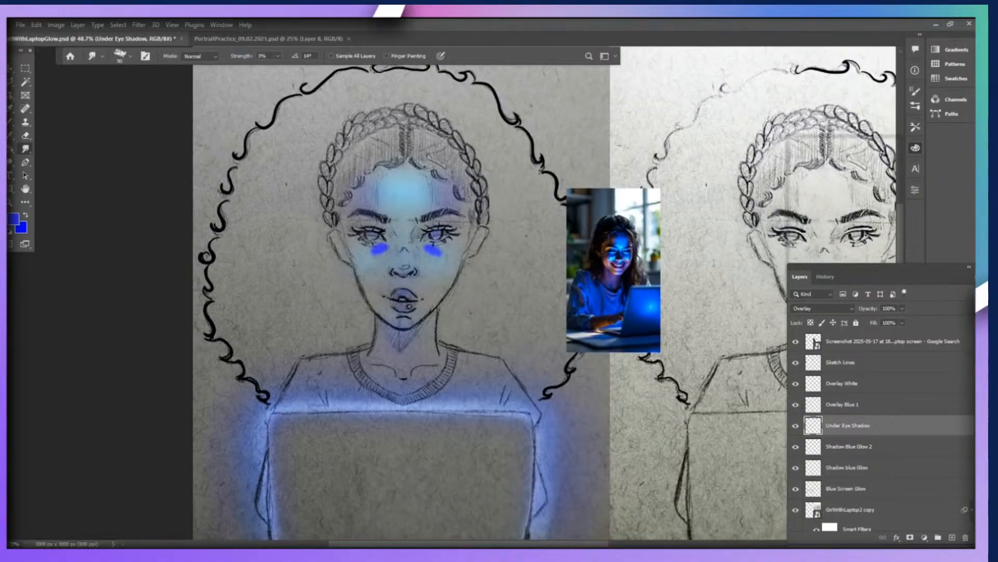
pyautogui.press('[')
pyautogui.press('[')
pyautogui.press('[')
pyautogui.hotkey('ctrl', 'z')
pyautogui.hotkey('ctrl', 'z')
pyautogui.hotkey('ctrl', 'z')
pyautogui.hotkey('ctrl', 'z')
pyautogui.hotkey('ctrl', 'z')
pyautogui.hotkey('ctrl', 'z')
pyautogui.hotkey('ctrl', 'z')
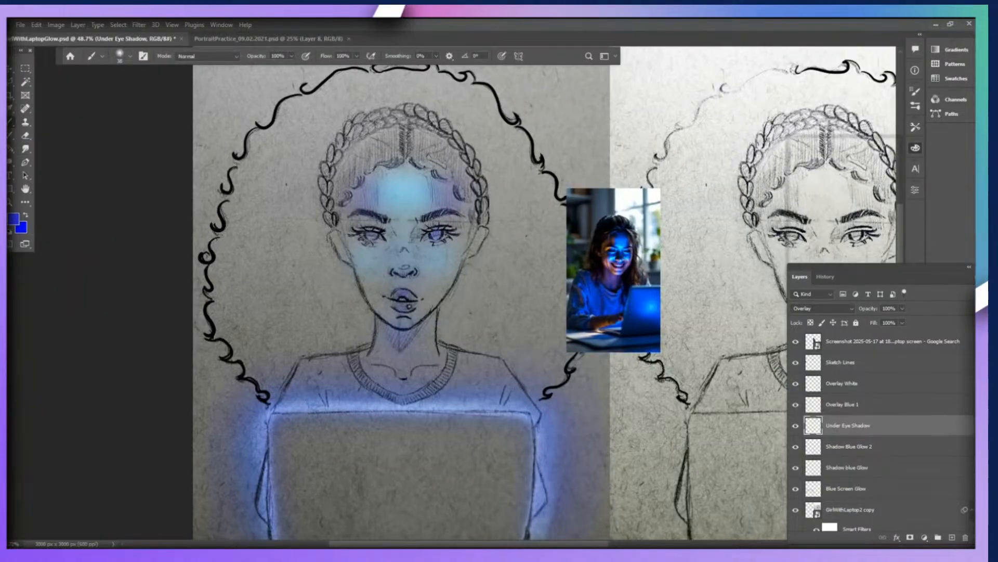
# Paint deep blue patches under the inner half of both eyes on the Under Eye Shadow layer.
pyautogui.moveTo(422, 247)
pyautogui.mouseDown()
pyautogui.moveTo(431, 252)
pyautogui.moveTo(375, 251)
pyautogui.moveTo(385, 245)
pyautogui.moveTo(372, 256)
pyautogui.mouseUp()
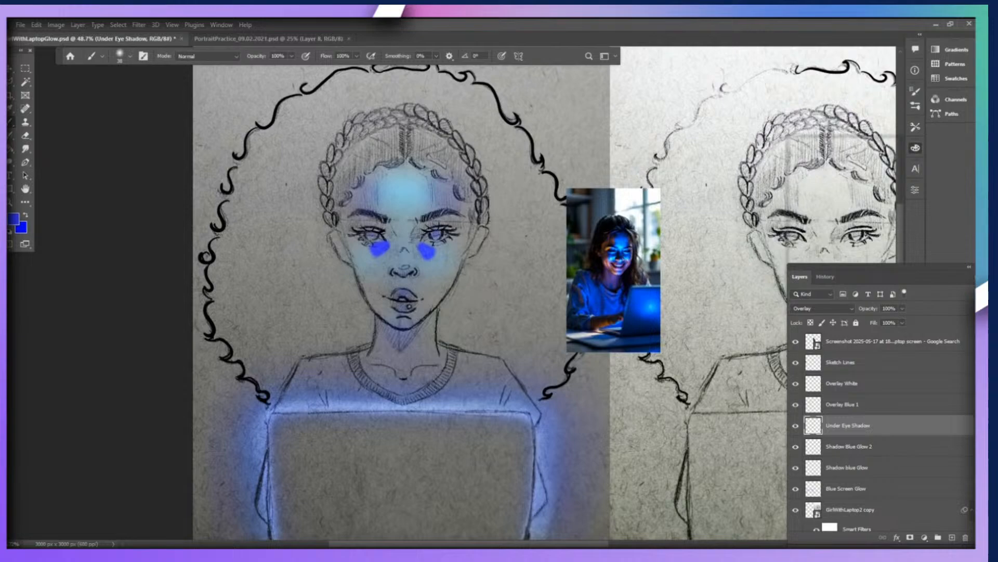
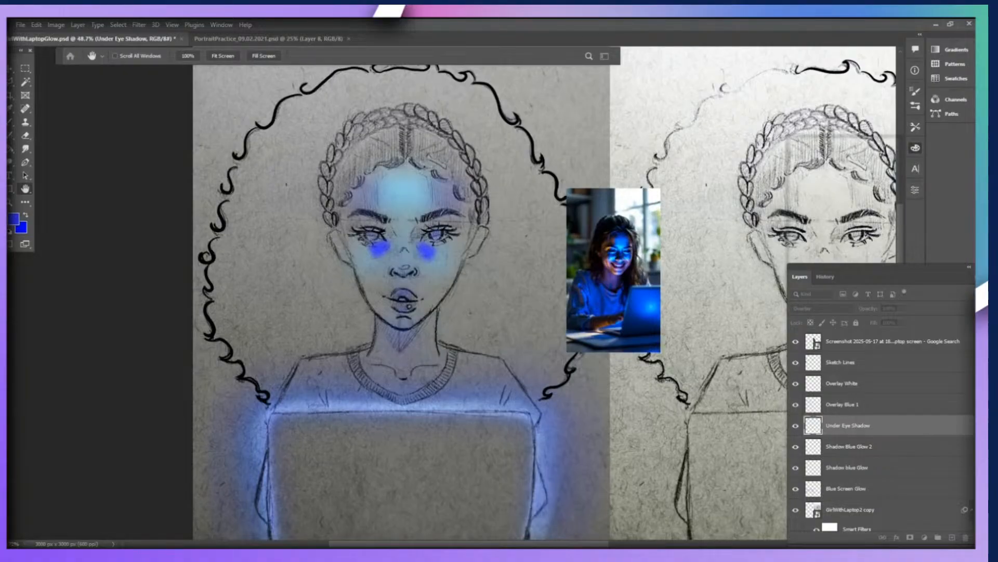
# Erase the deep blue patches under both eyes on the Under Eye Shadow layer.
pyautogui.press('Return')
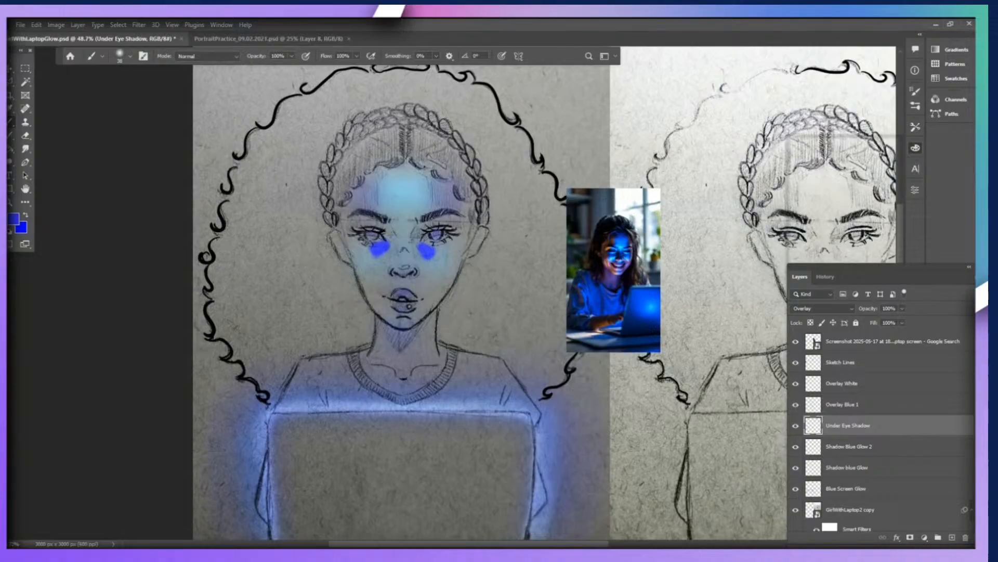
pyautogui.press('e')
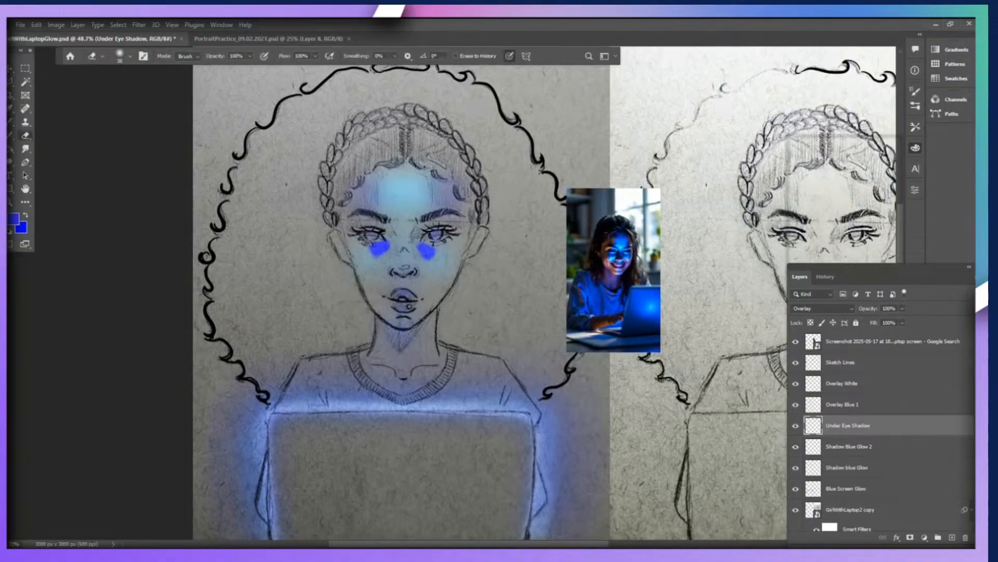
pyautogui.press('[')
pyautogui.moveTo(421, 256)
pyautogui.mouseDown()
pyautogui.moveTo(433, 248)
pyautogui.moveTo(373, 250)
pyautogui.mouseUp()
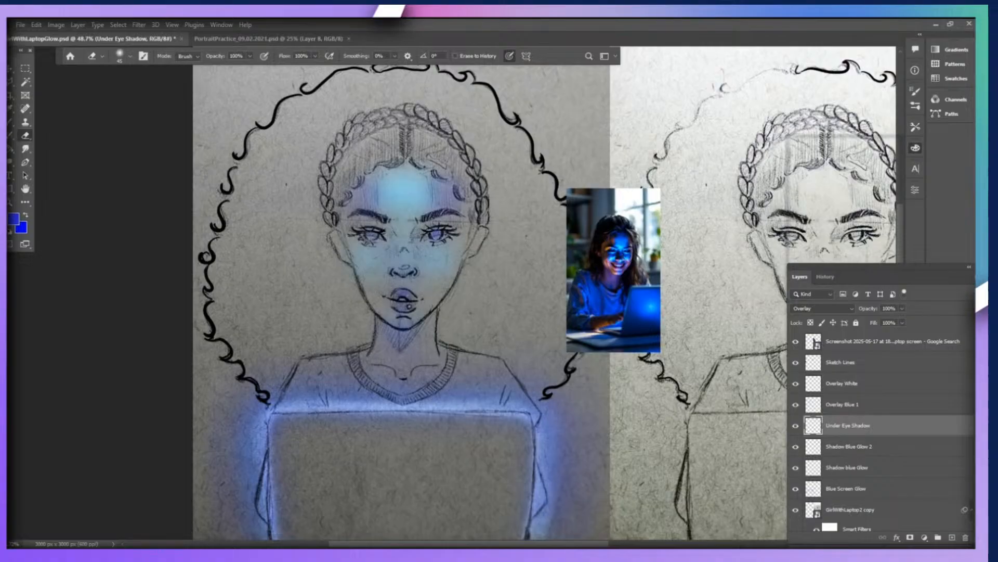
# Repaint smaller deep blue patches under the inner half of both eyes and soften them with a Gaussian Blur.
pyautogui.press('b')
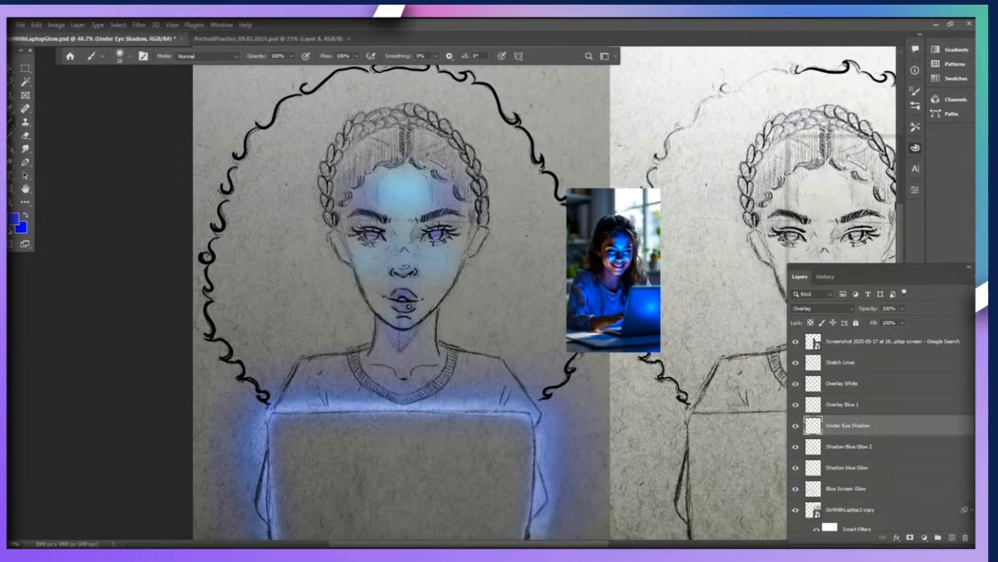
pyautogui.moveTo(418, 244)
pyautogui.mouseDown()
pyautogui.moveTo(427, 252)
pyautogui.moveTo(390, 246)
pyautogui.moveTo(378, 254)
pyautogui.mouseUp()
pyautogui.hotkey('ctrl', 'z')
pyautogui.hotkey('ctrl', 'z')
pyautogui.press('space')
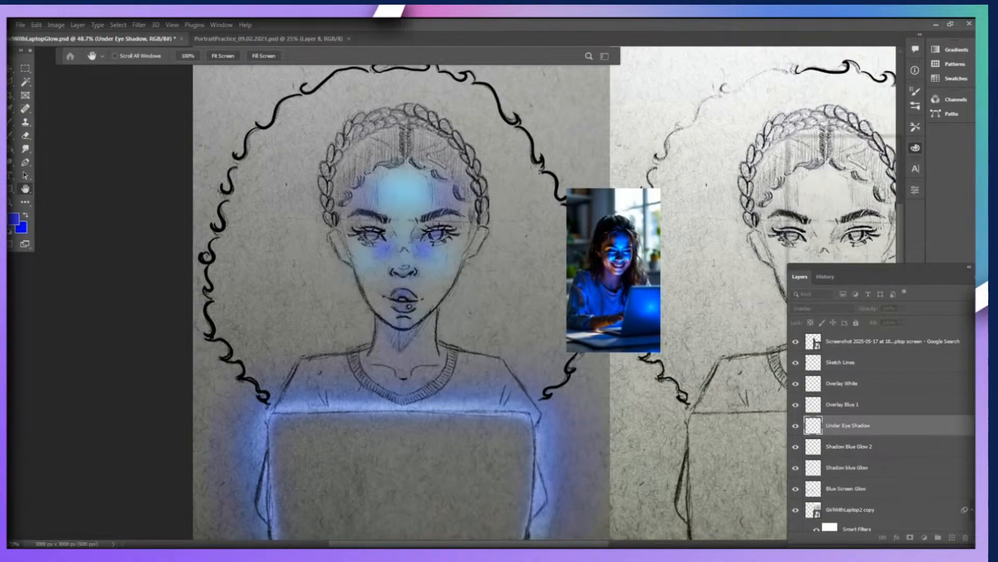
pyautogui.press('Return')
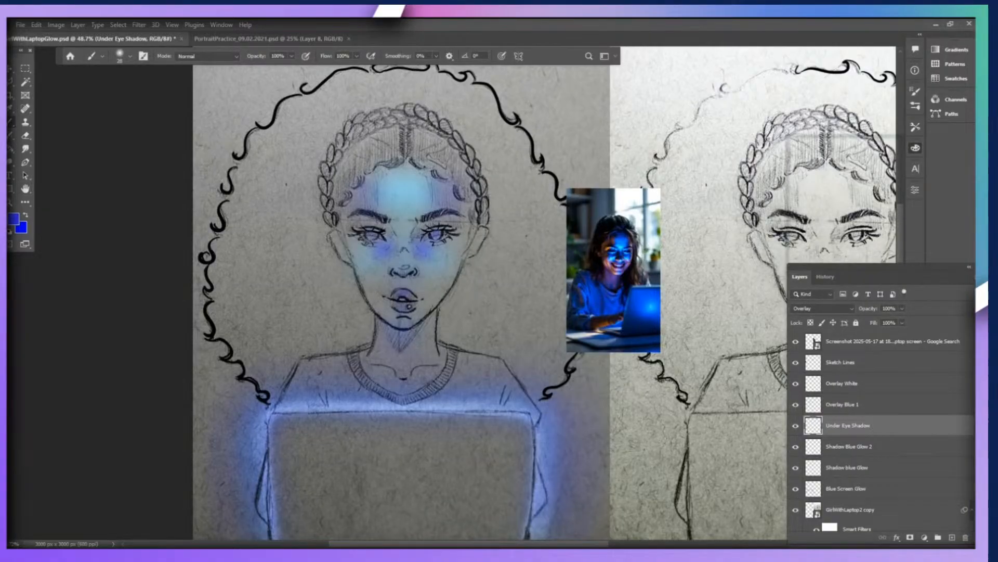
# Smudge the blurred blue shadows under both eyes to blend them into the face.
pyautogui.click(26, 149)
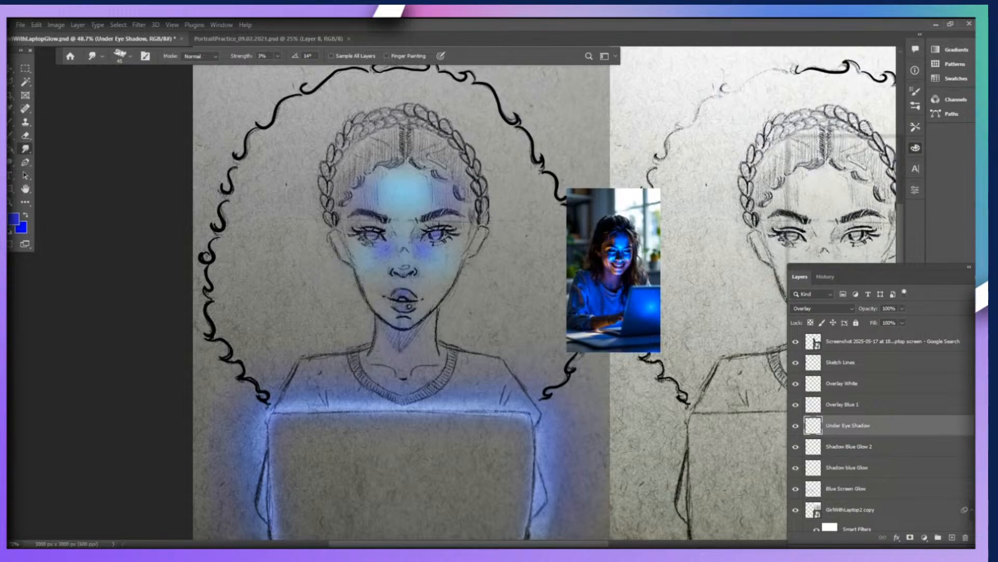
pyautogui.scroll(-1, 374, 278)
pyautogui.scroll(-1, 354, 286)
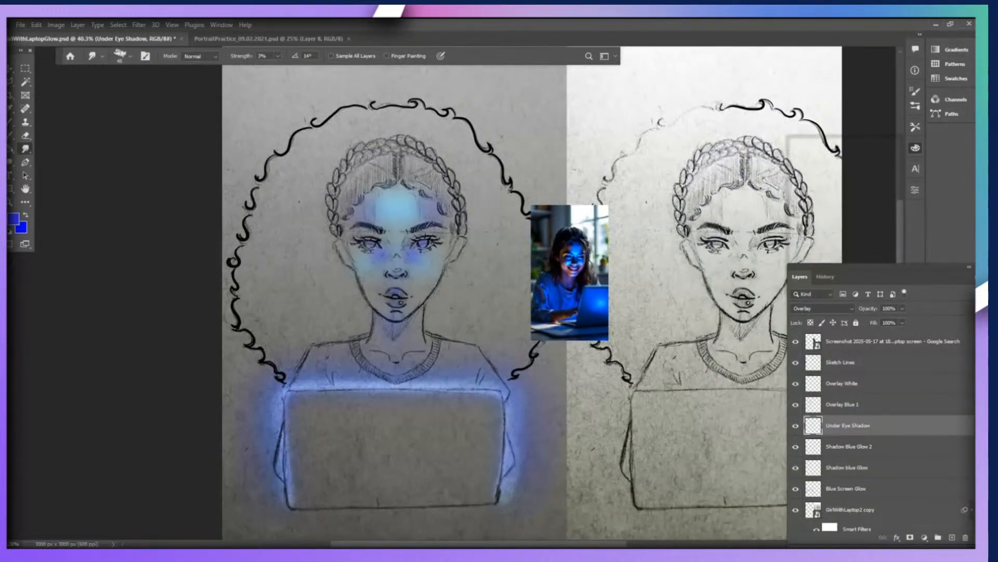
pyautogui.scroll(-4, 405, 395)
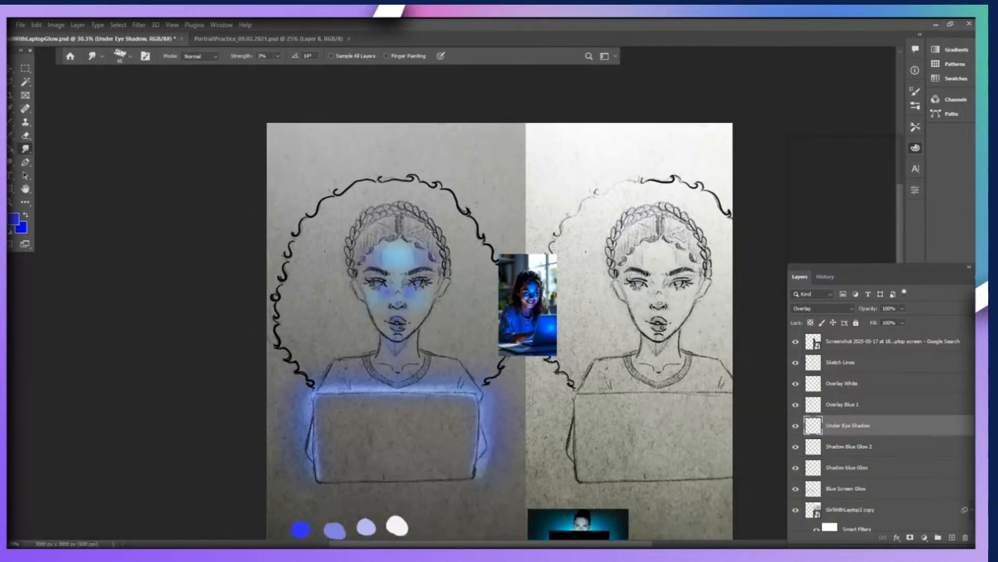
# Sample the second swatch of the lower palette row, a light sky blue, as the painting colour.
pyautogui.scroll(3, 481, 370)
pyautogui.scroll(5, 480, 371)
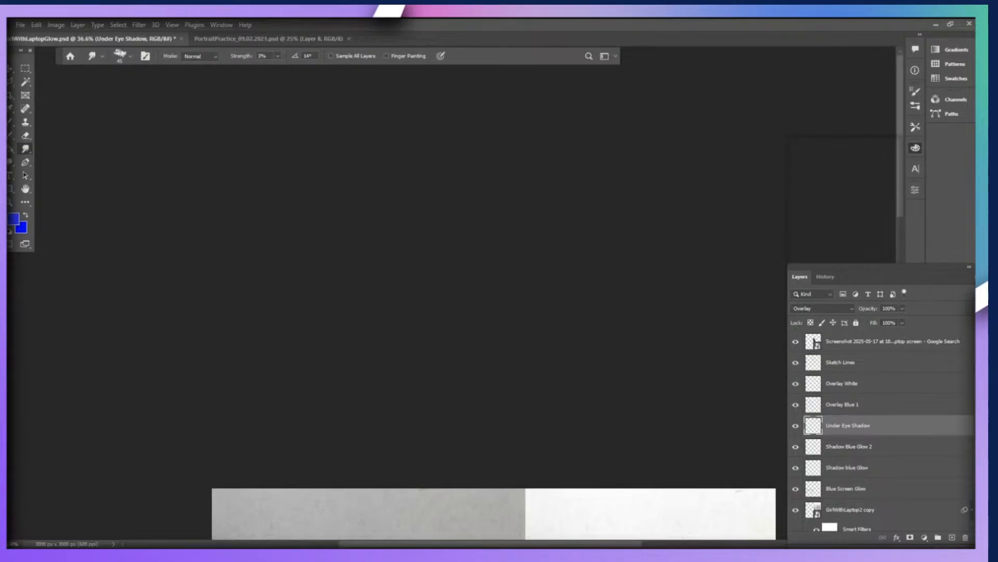
pyautogui.scroll(-10, 494, 291)
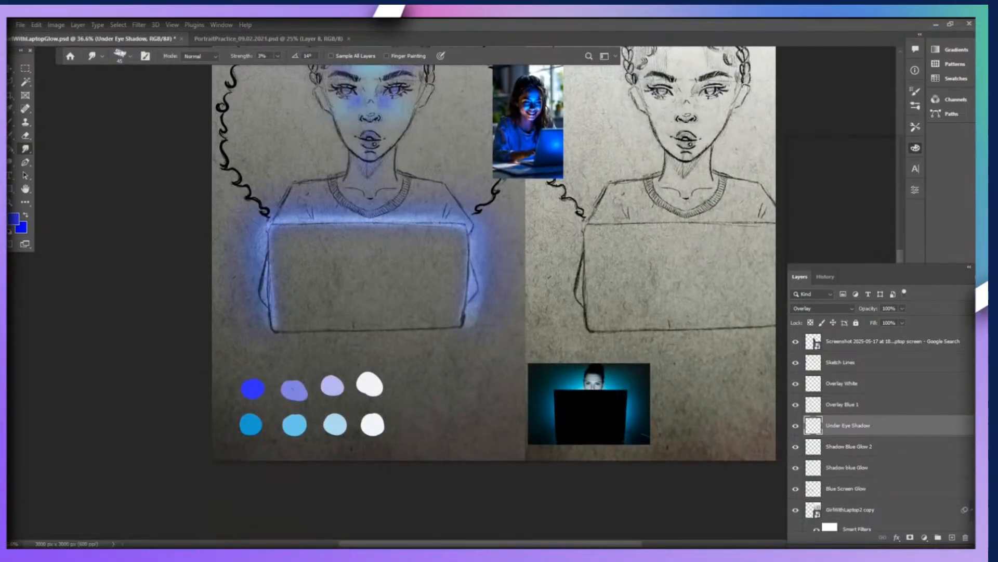
pyautogui.press('i')
pyautogui.click(294, 425)
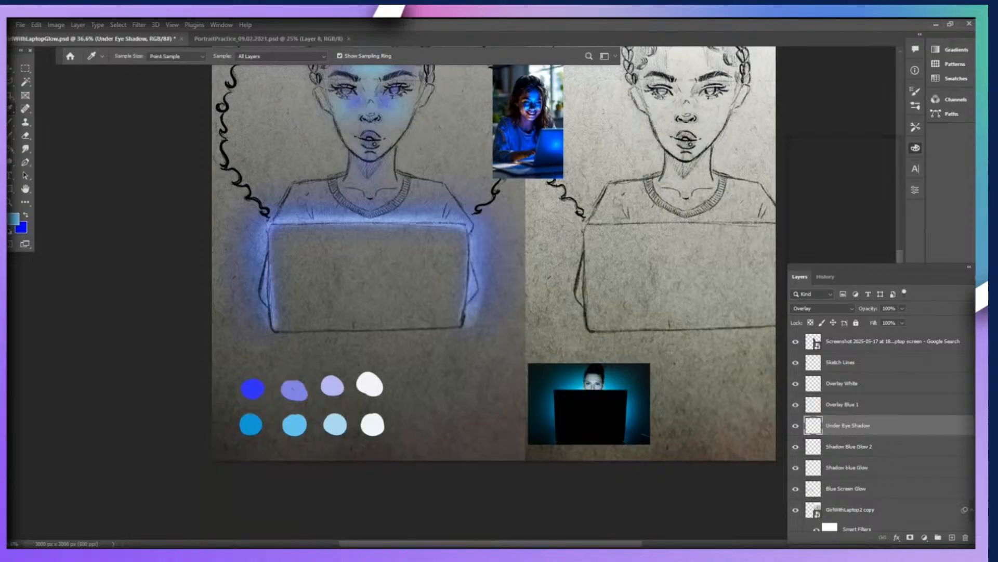
# Add a new layer named Nose glow above Under Eye Shadow and set its blend mode to Overlay.
pyautogui.press('pageup')
pyautogui.scroll(-9, 494, 291)
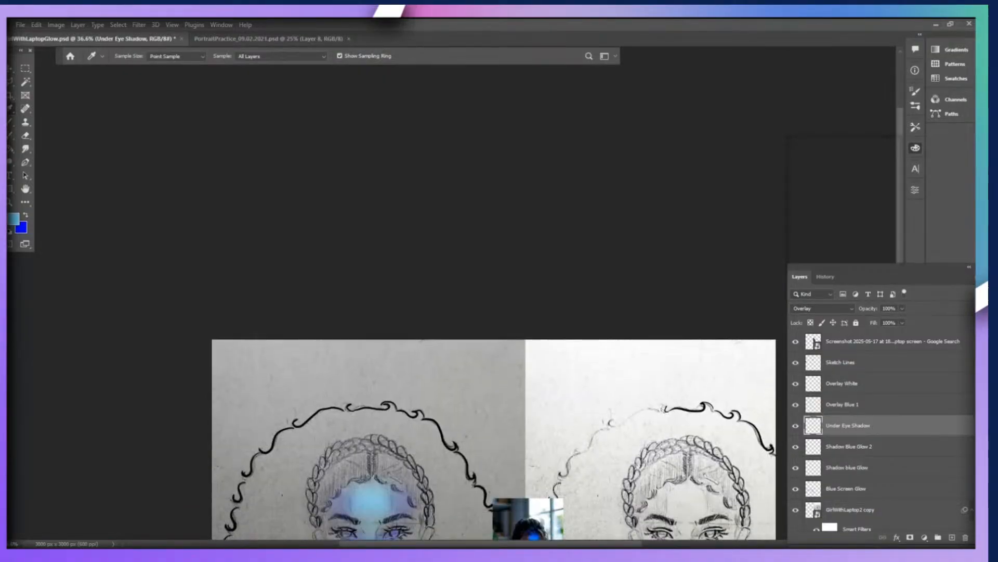
pyautogui.scroll(-1, 293, 505)
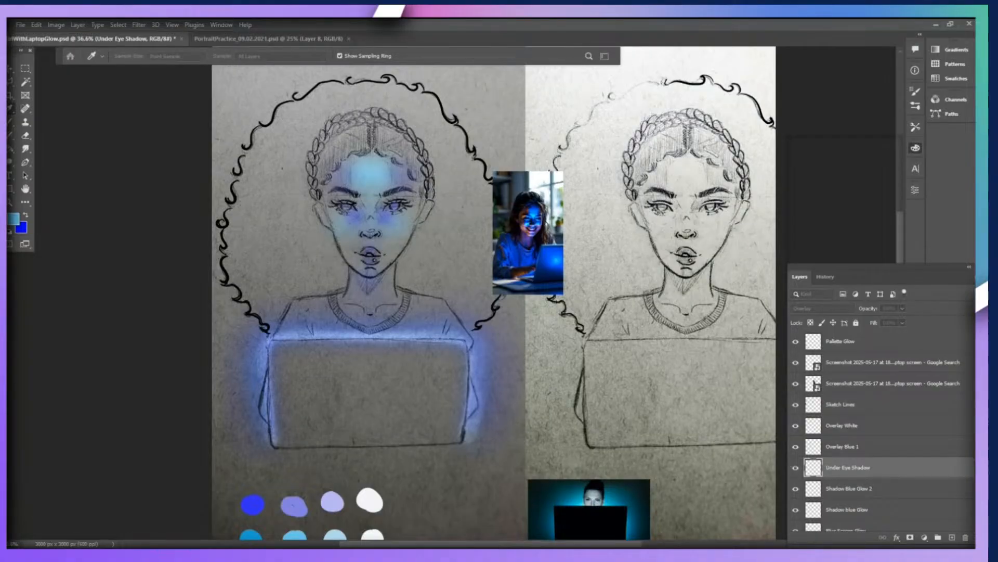
pyautogui.press('Return')
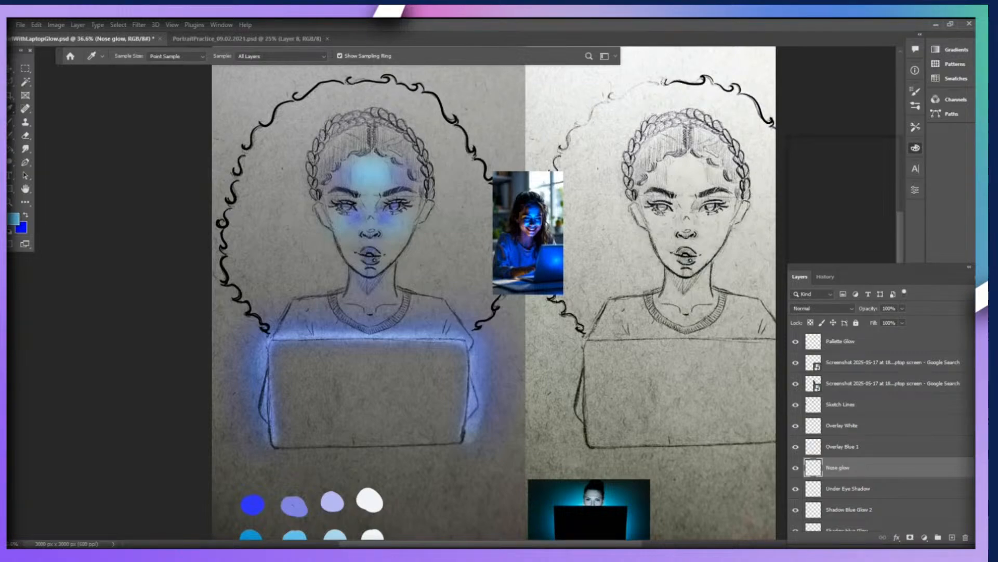
pyautogui.click(823, 309)
# Paint a small light blue highlight on the nose tip, softening it with a Gaussian Blur and the Smudge tool.
pyautogui.press('b')
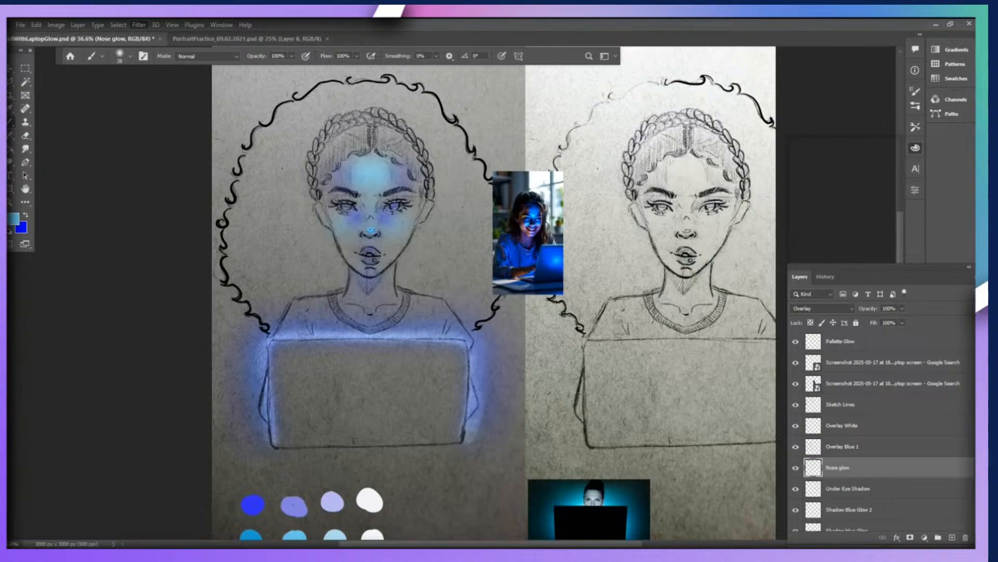
pyautogui.click(291, 206)
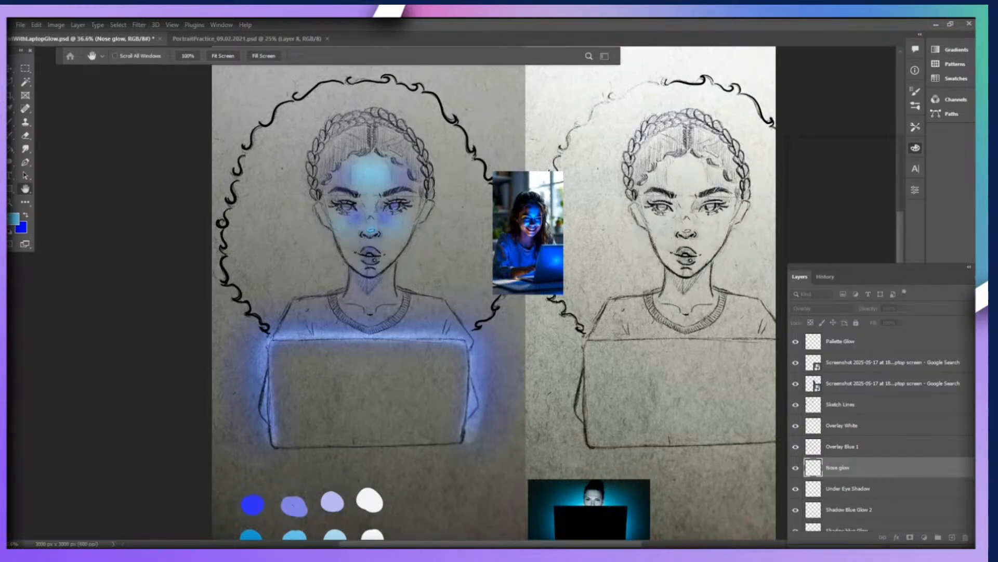
pyautogui.press('Return')
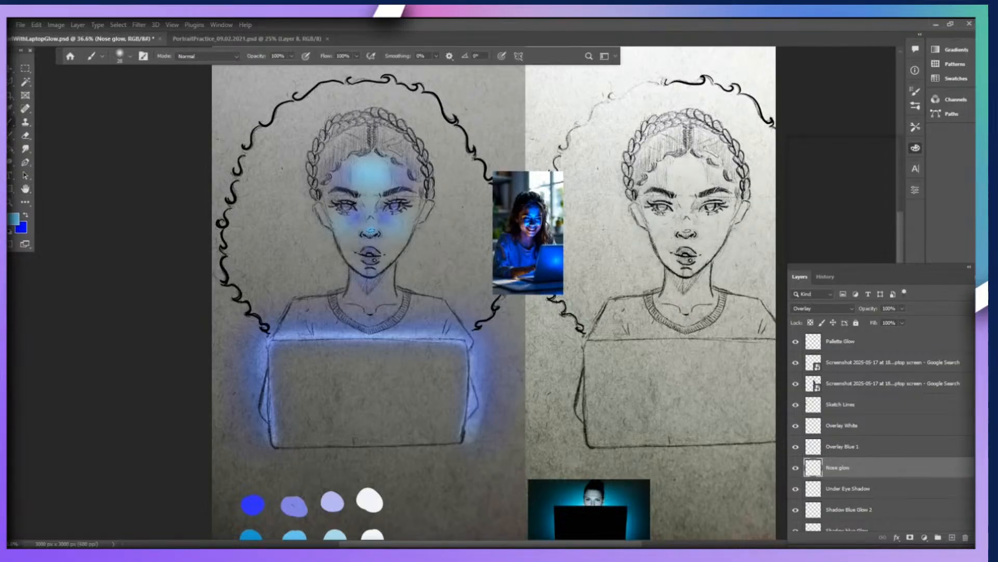
pyautogui.click(25, 149)
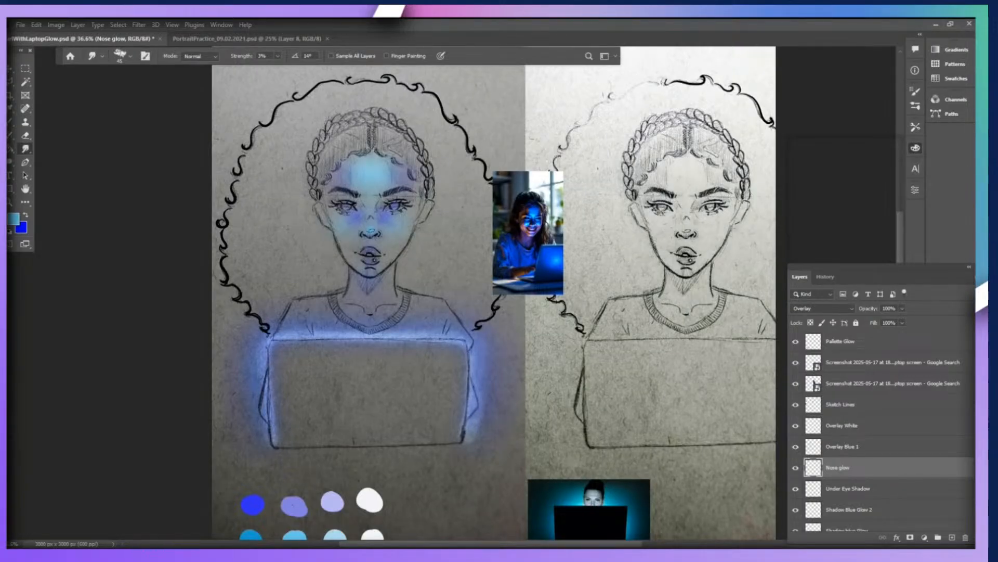
# Switch back to the brush, make it hard-edged and reduce its size to 15 px.
pyautogui.press('b')
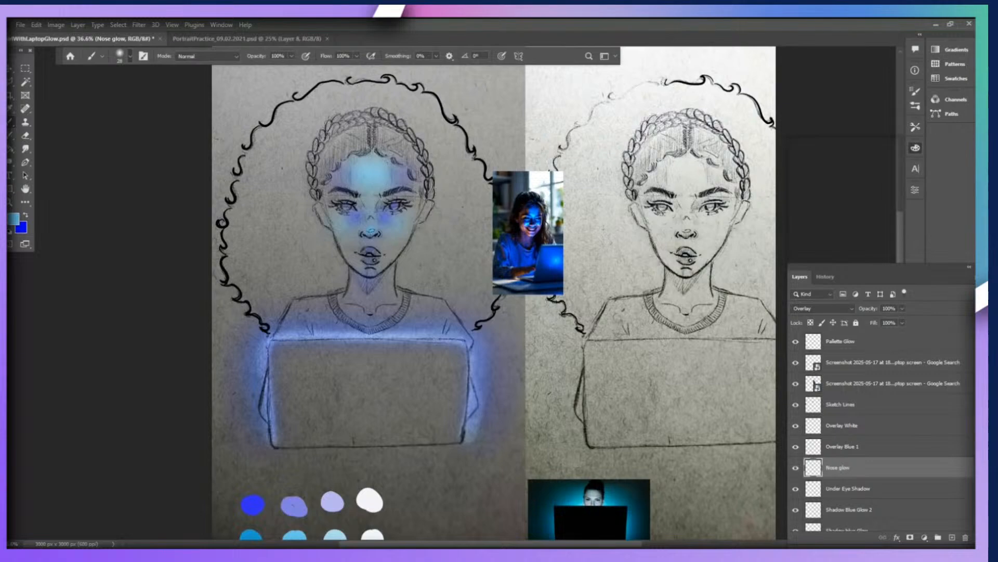
pyautogui.hotkey('shift', ']')
pyautogui.hotkey('shift', ']')
pyautogui.hotkey('shift', ']')
pyautogui.hotkey('shift', ']')
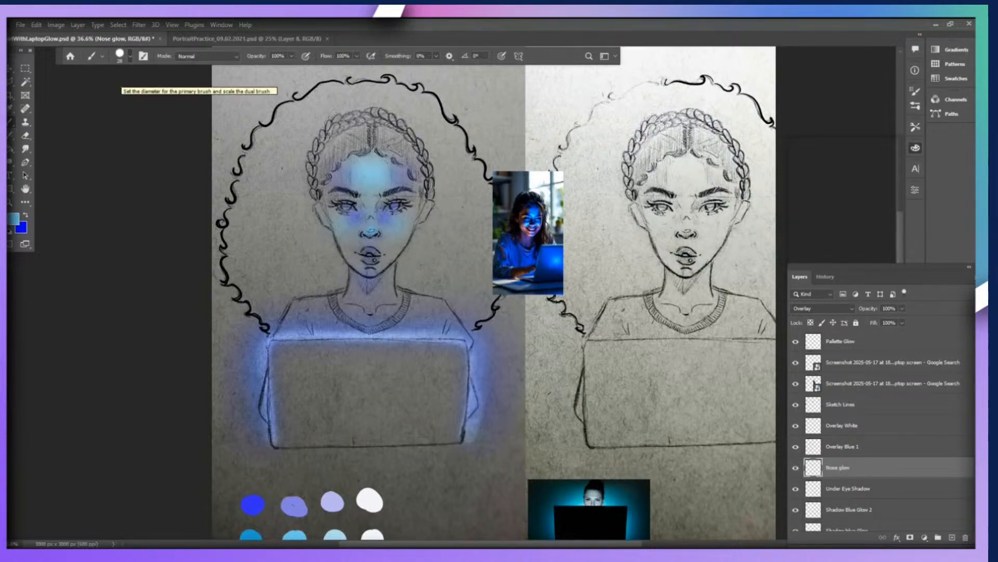
pyautogui.press('[')
pyautogui.press('[')
pyautogui.press('[')
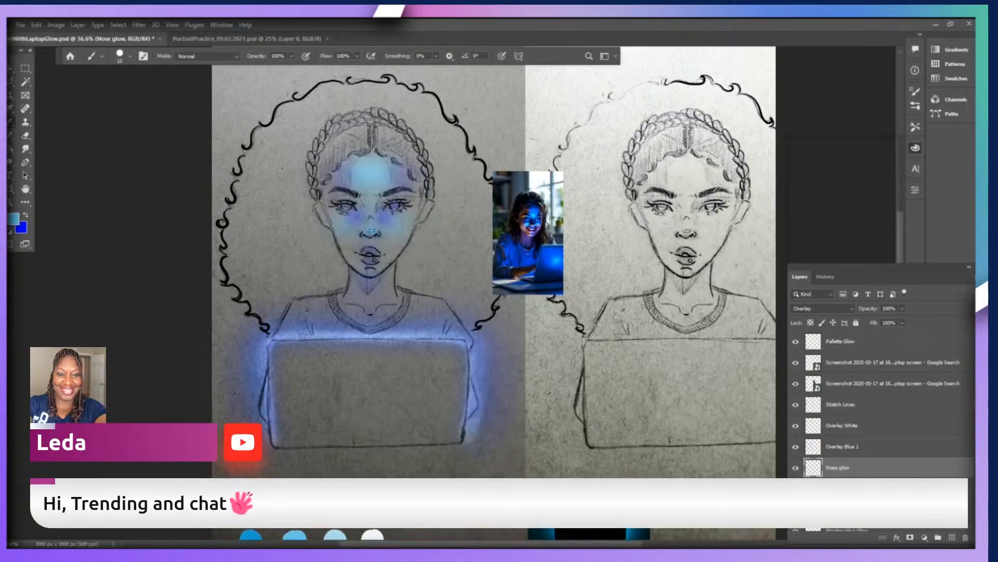
# Add a new layer named white dots and move it to the top of the layer stack.
pyautogui.scroll(3, 285, 294)
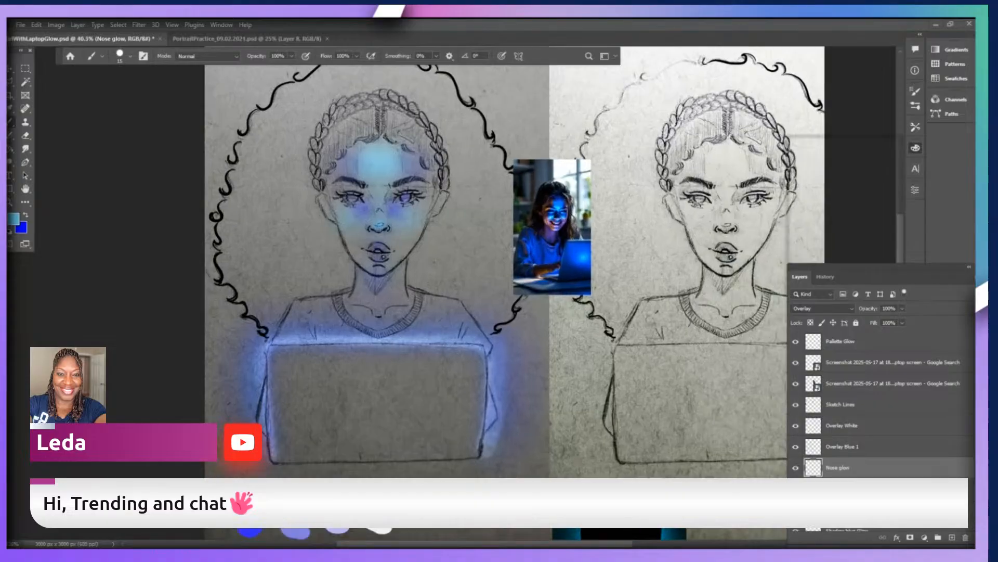
pyautogui.scroll(2, 514, 148)
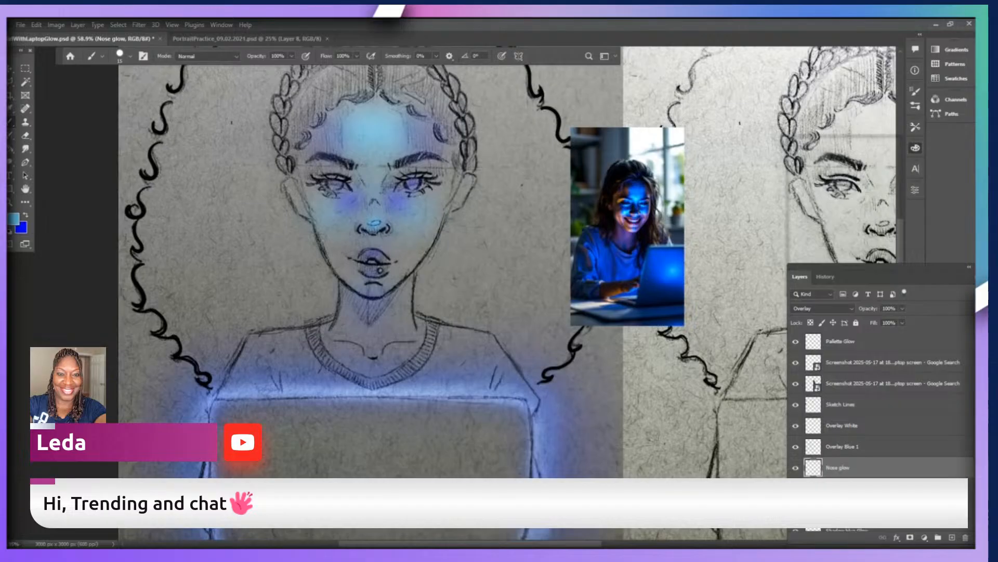
pyautogui.click(826, 277)
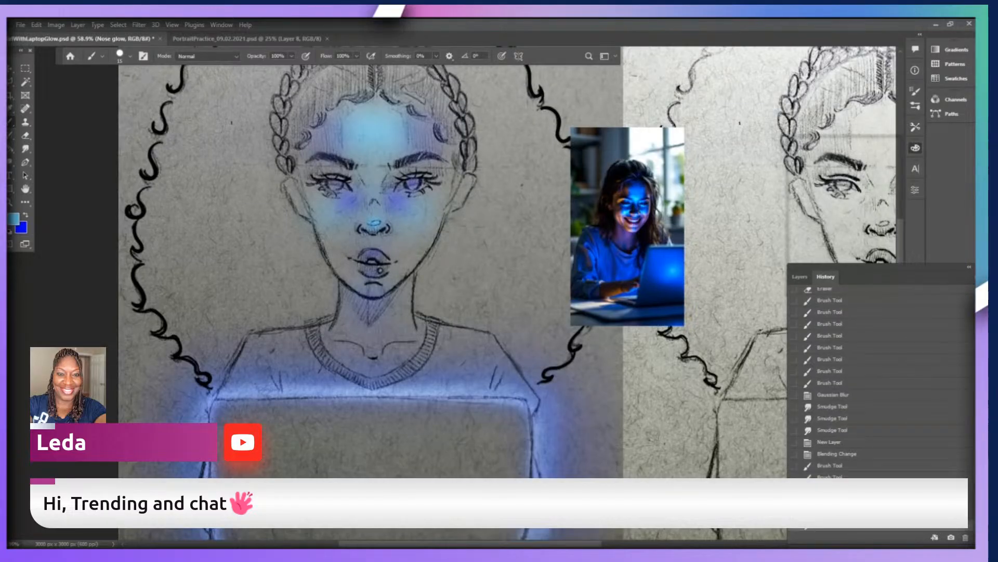
pyautogui.click(800, 277)
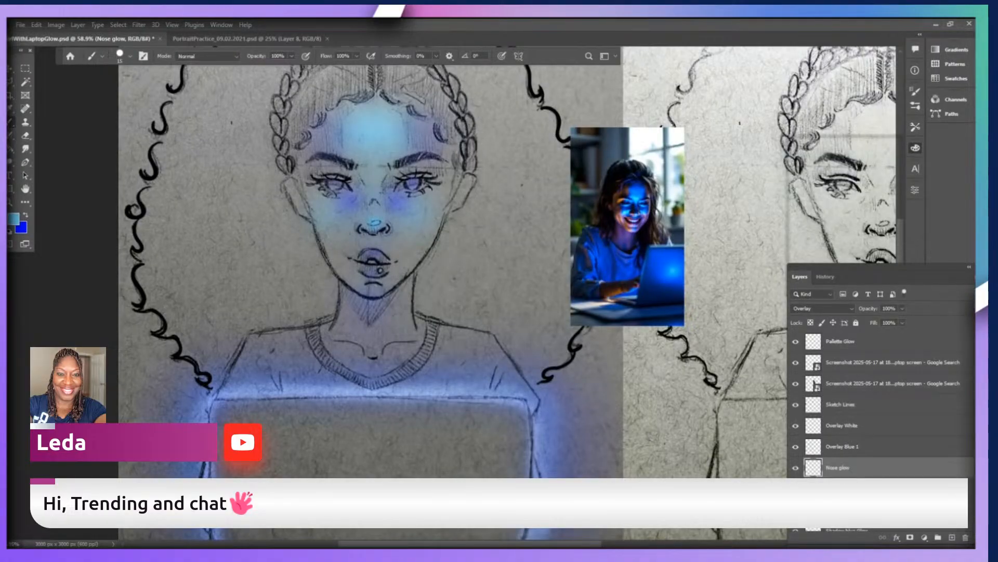
pyautogui.click(380, 271)
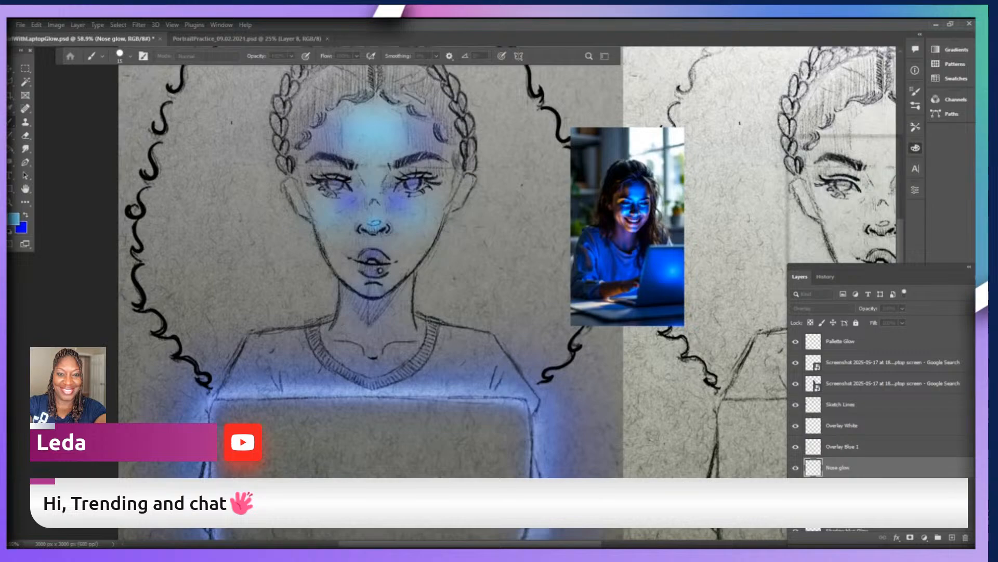
pyautogui.press('Return')
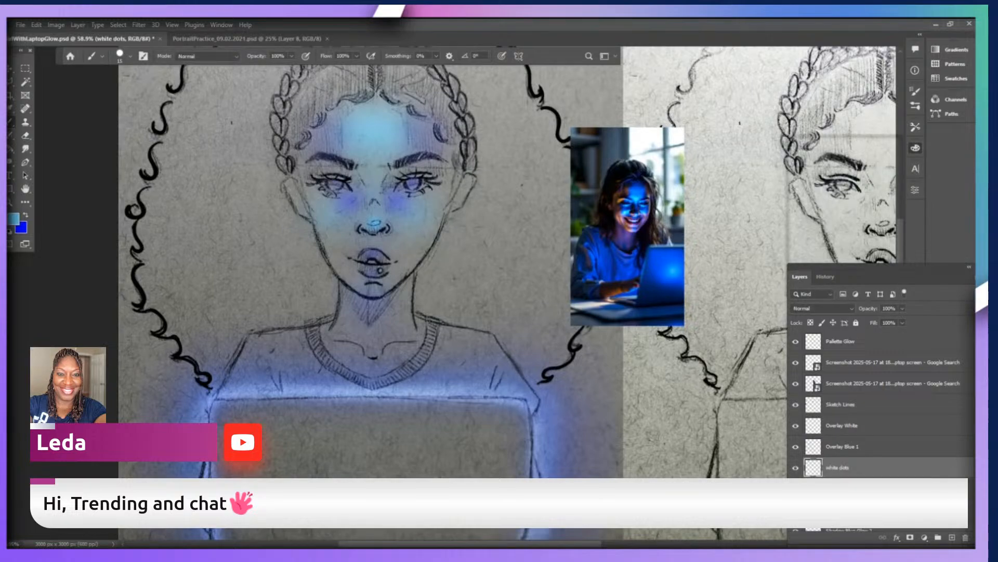
pyautogui.hotkey('ctrl', 'shift', ']')
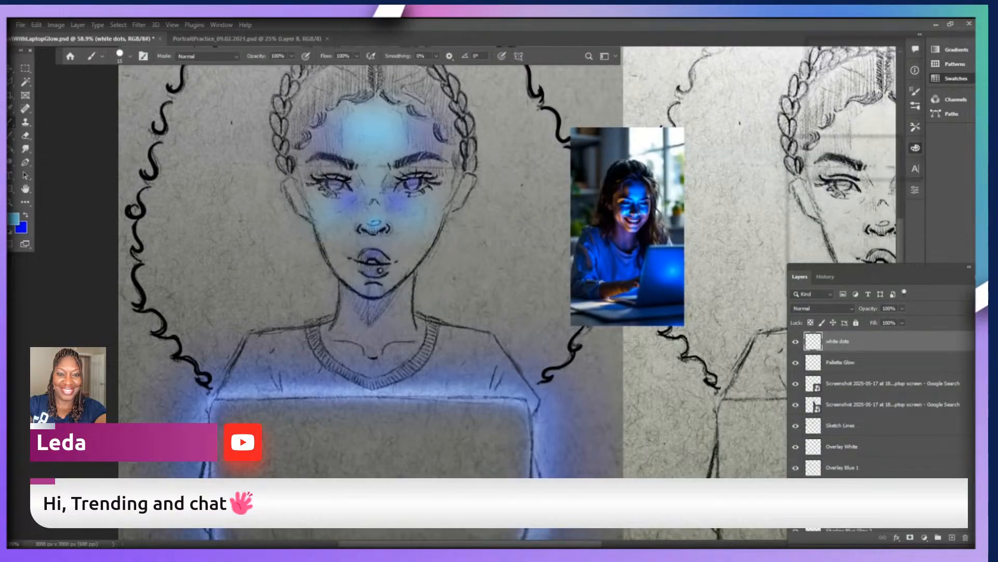
# Choose white and place highlight dots on both pupils and the lower lip, undoing the extra dot on the nose tip.
pyautogui.click(832, 73)
pyautogui.click(414, 183)
pyautogui.click(337, 184)
pyautogui.click(381, 270)
pyautogui.click(378, 221)
pyautogui.hotkey('ctrl', 'z')
# Smudge the blue shadows beneath both eyes on the Under Eye Shadow layer to spread them more softly.
pyautogui.scroll(-3, 555, 300)
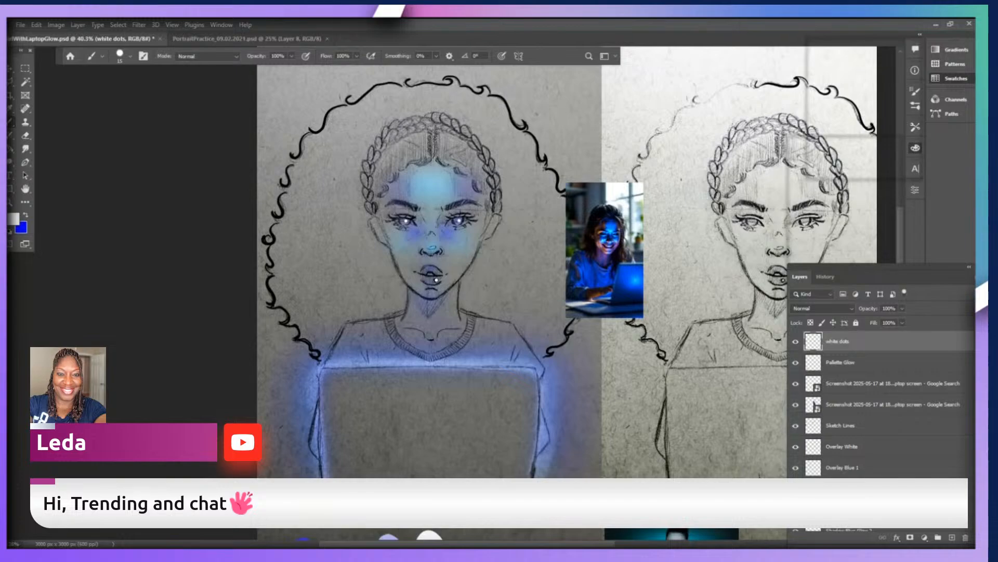
pyautogui.scroll(-1, 884, 403)
pyautogui.scroll(-1, 884, 406)
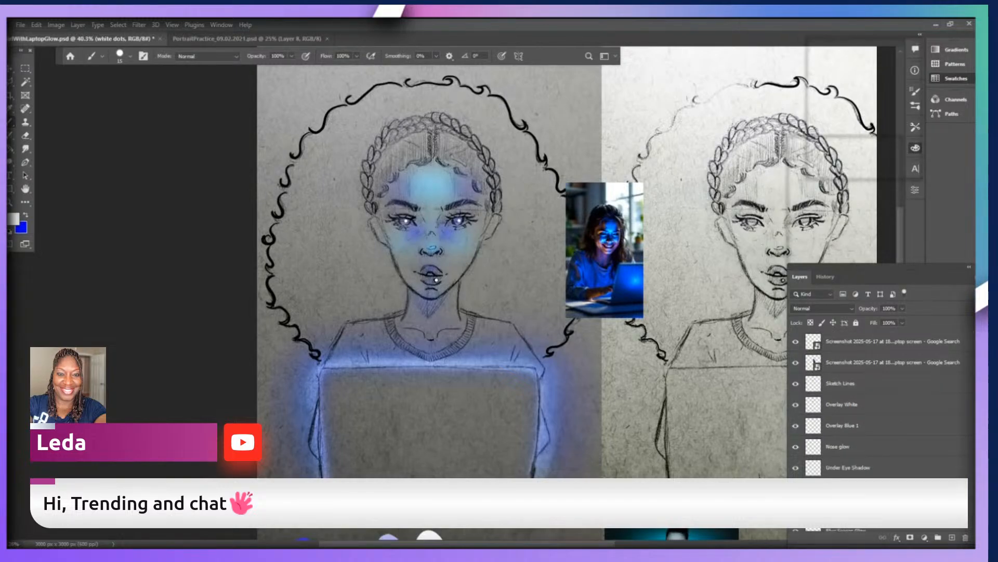
pyautogui.click(853, 467)
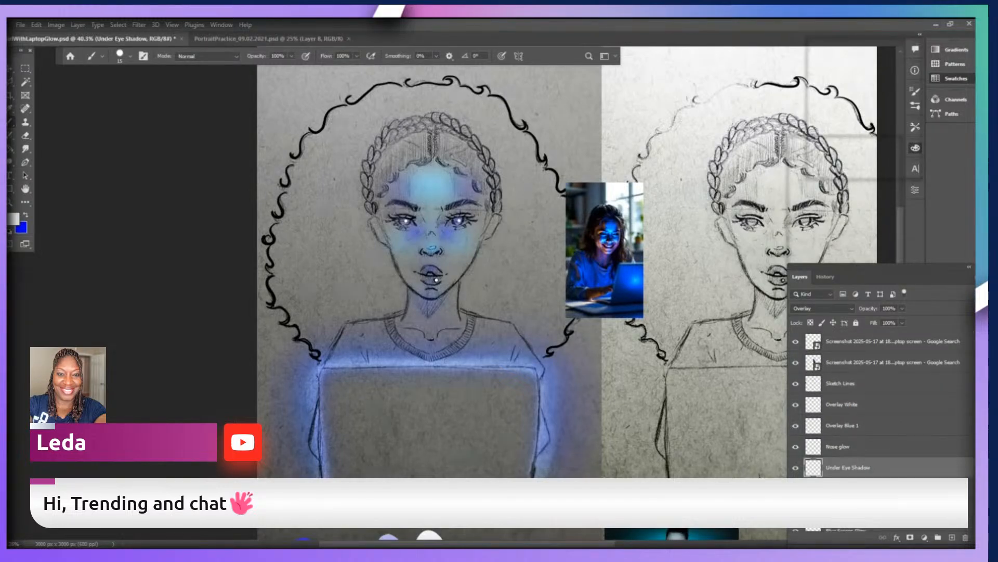
pyautogui.press('r')
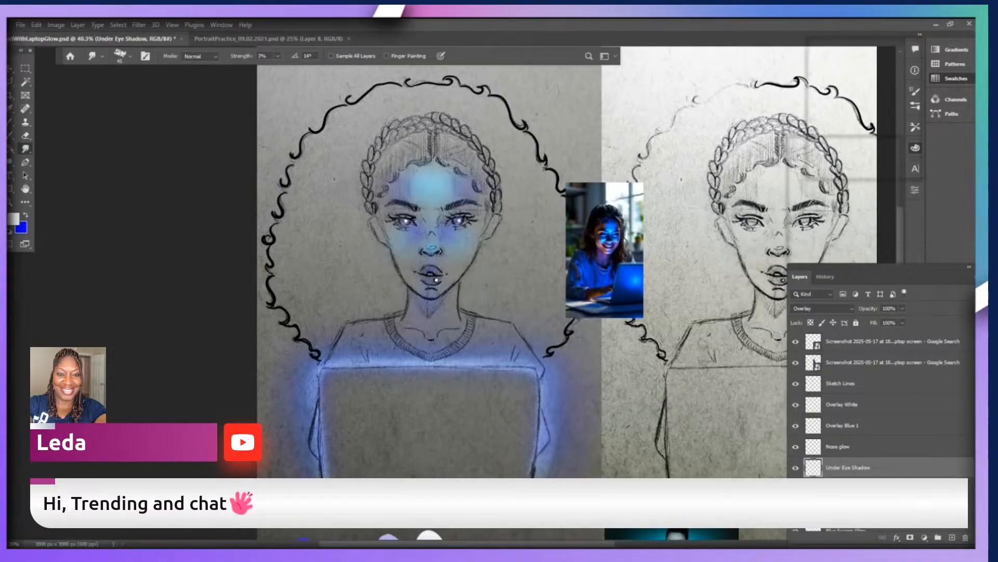
pyautogui.scroll(3, 436, 280)
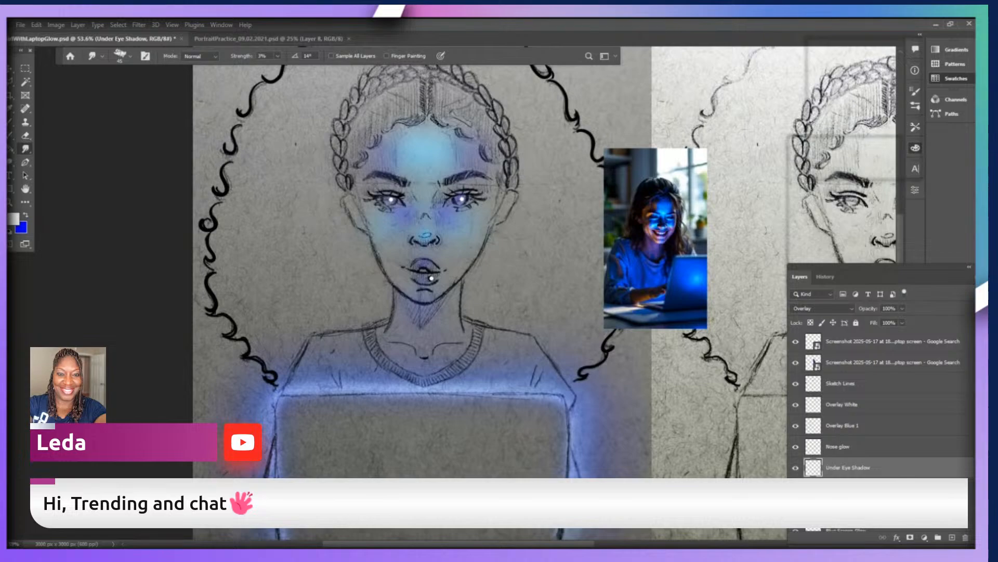
pyautogui.scroll(-1, 431, 278)
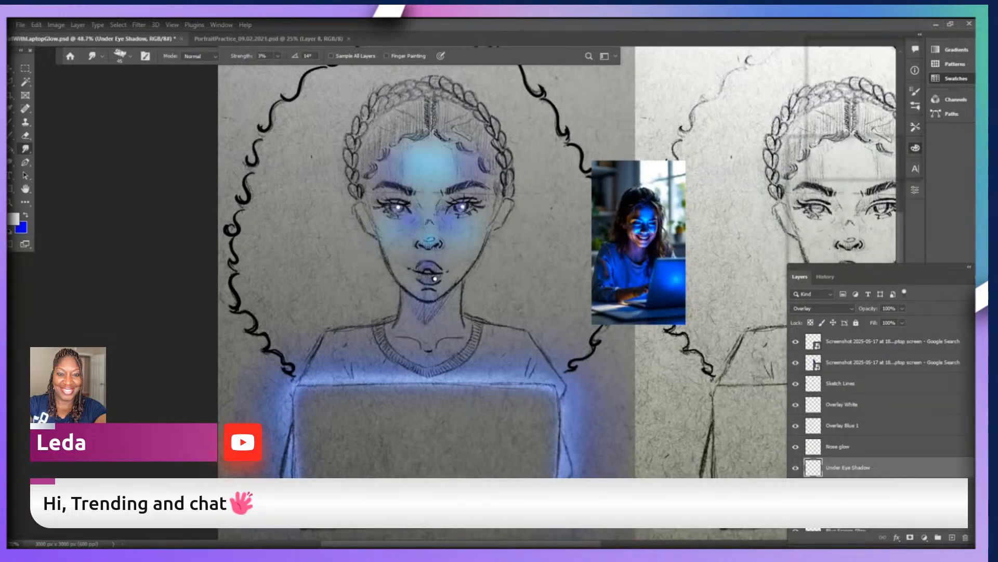
# Examine the finished glow effect on the portrait as a whole and compare it with the original pencil sketch beside it.
pyautogui.scroll(-2, 436, 279)
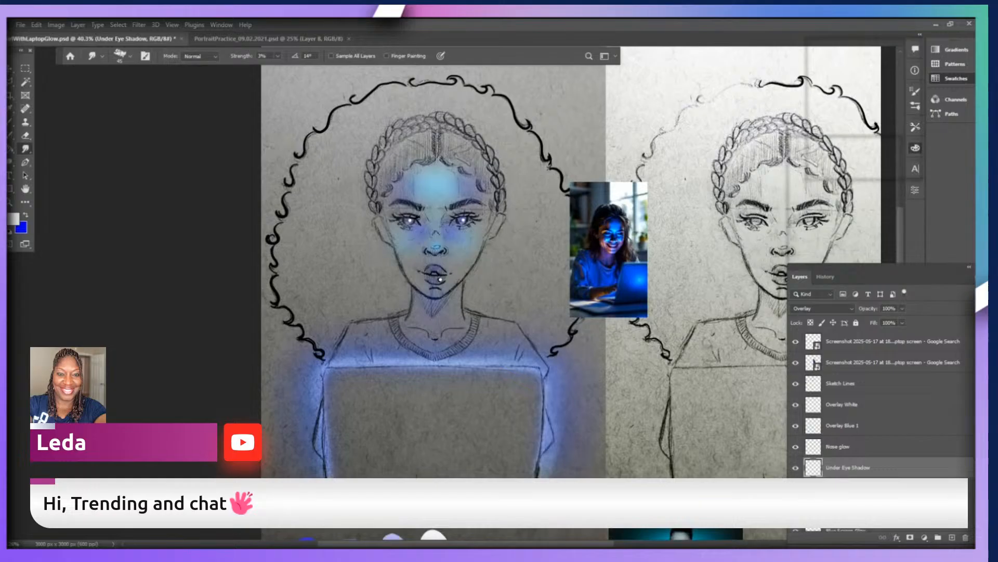
pyautogui.scroll(1, 440, 280)
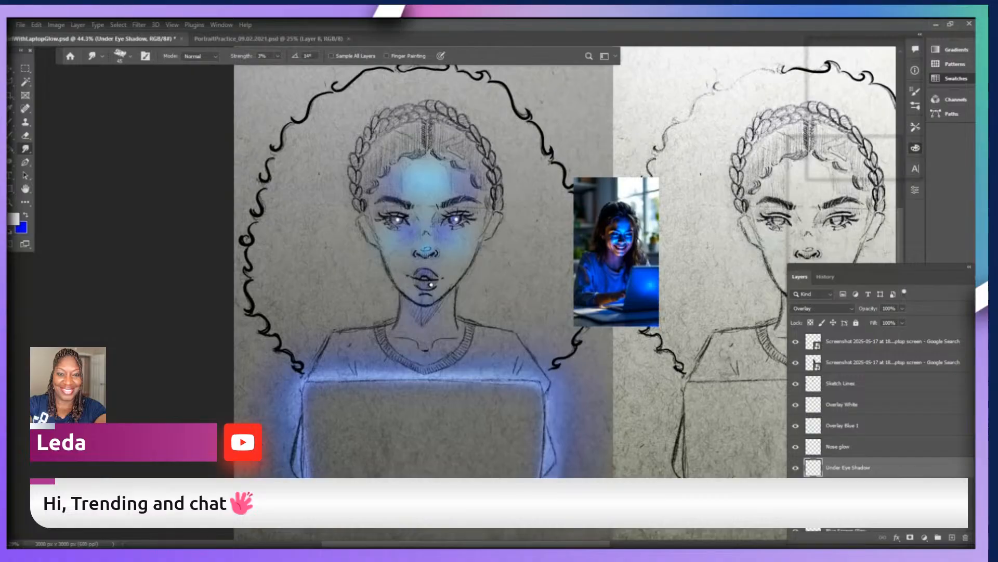
pyautogui.scroll(-2, 431, 284)
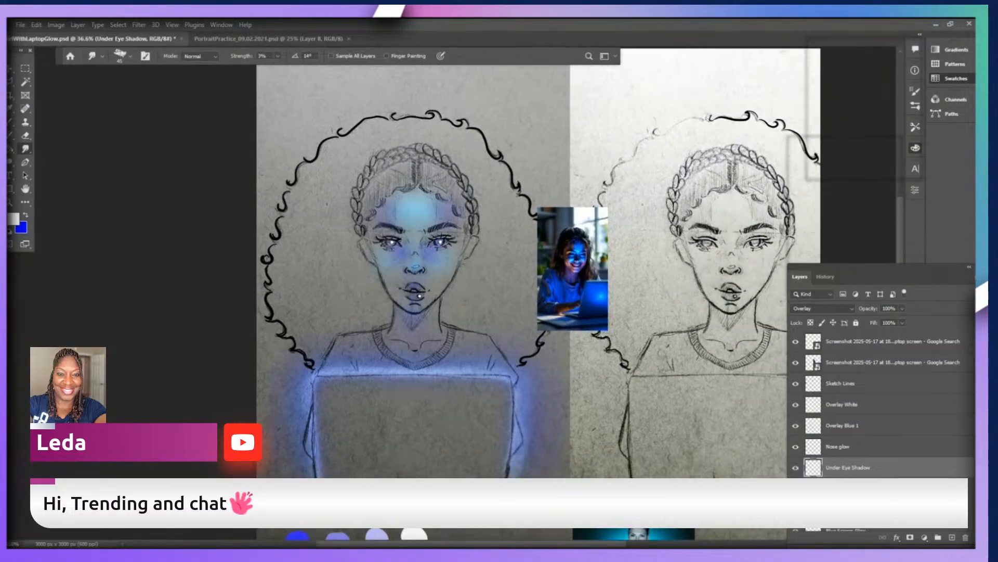
pyautogui.scroll(-1, 431, 284)
pyautogui.hscroll(4, 431, 284)
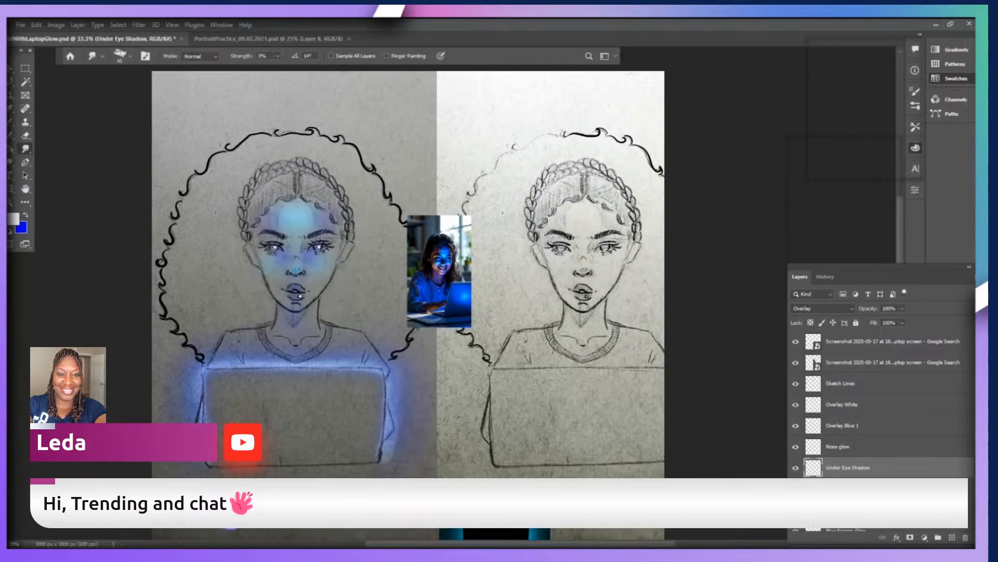
pyautogui.scroll(1, 298, 279)
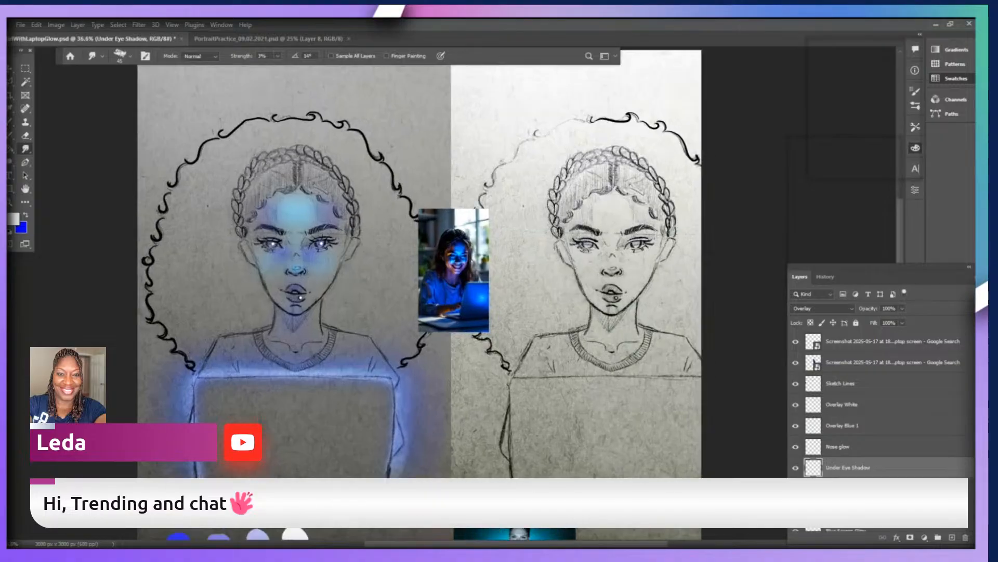
pyautogui.scroll(1, 300, 297)
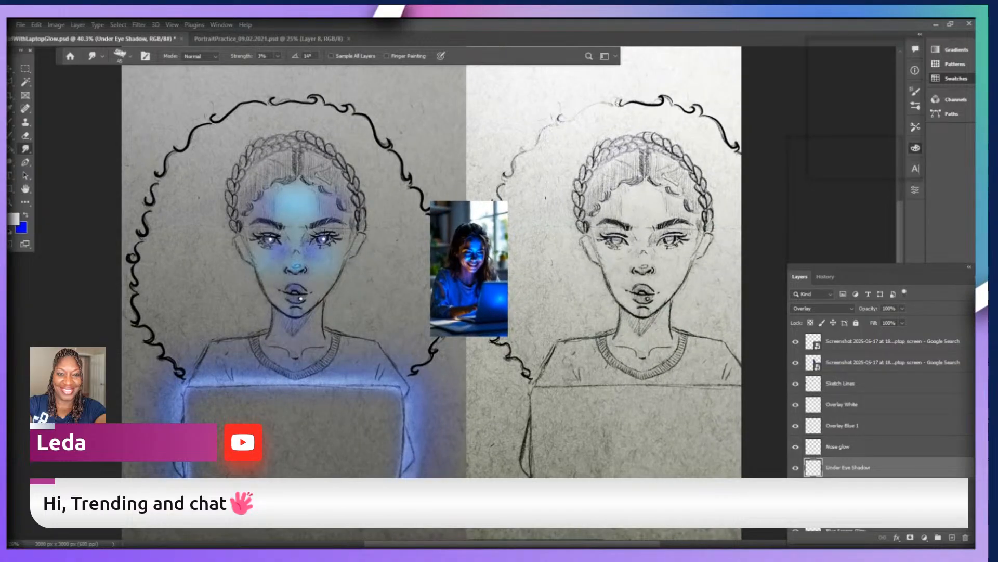